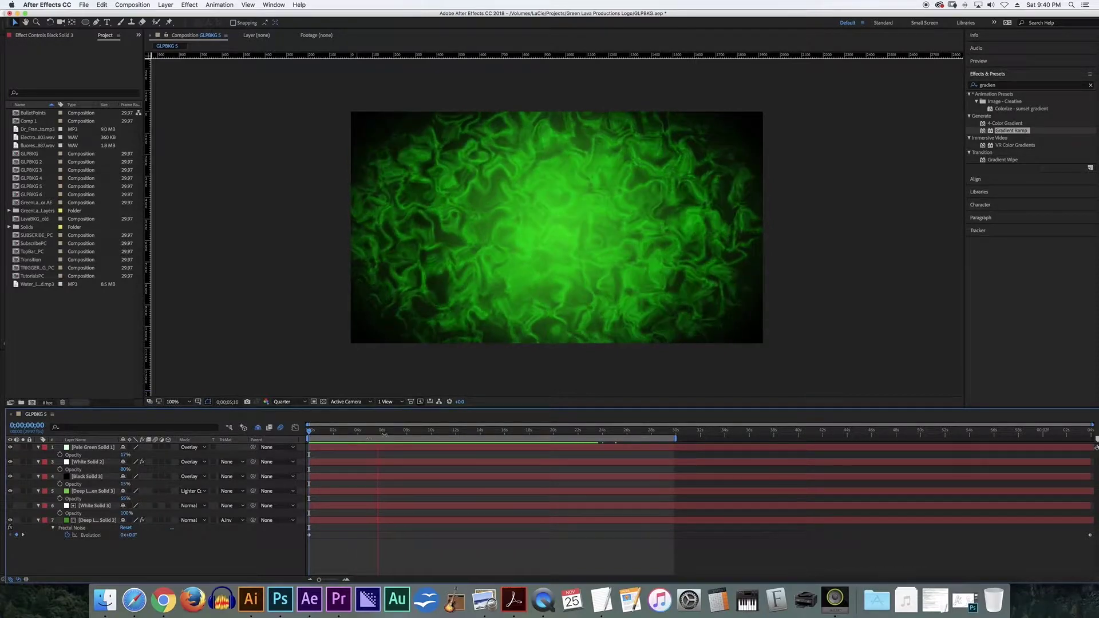
Review the existing lava animation by scrubbing between about 6 and 22 seconds.
click(393, 431)
drag(393, 433, 547, 455)
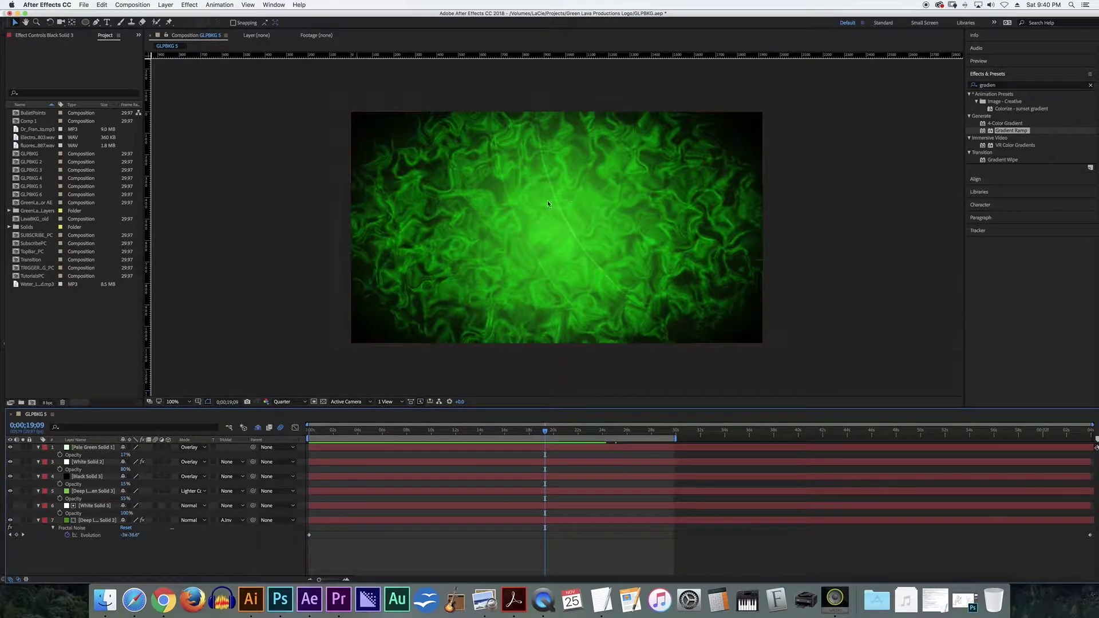
drag(558, 432, 537, 454)
click(579, 520)
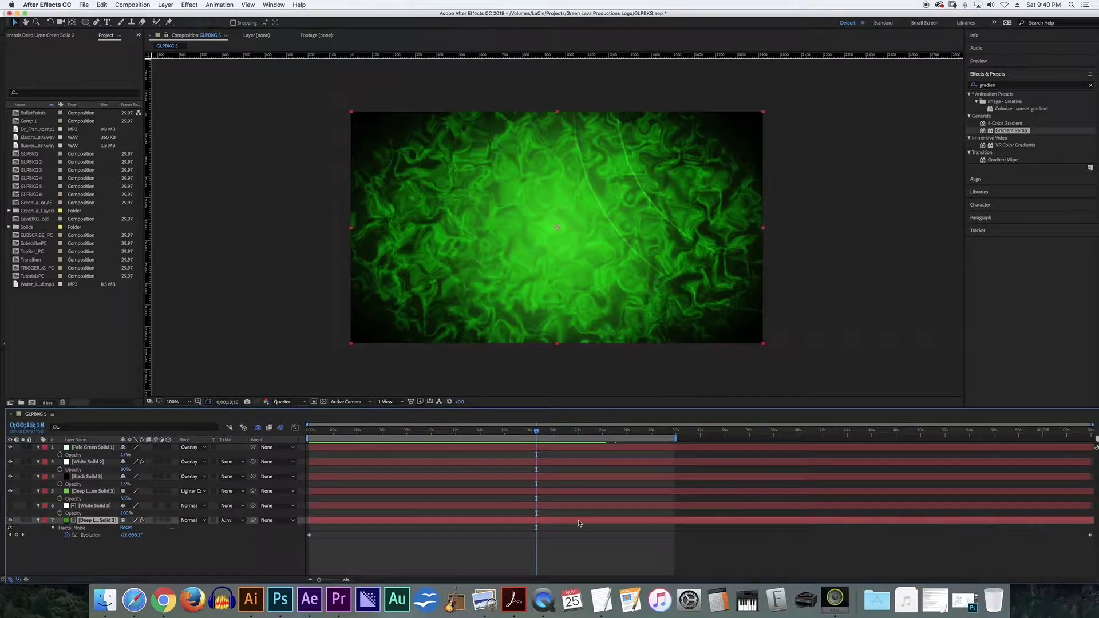
click(562, 434)
drag(561, 435, 537, 436)
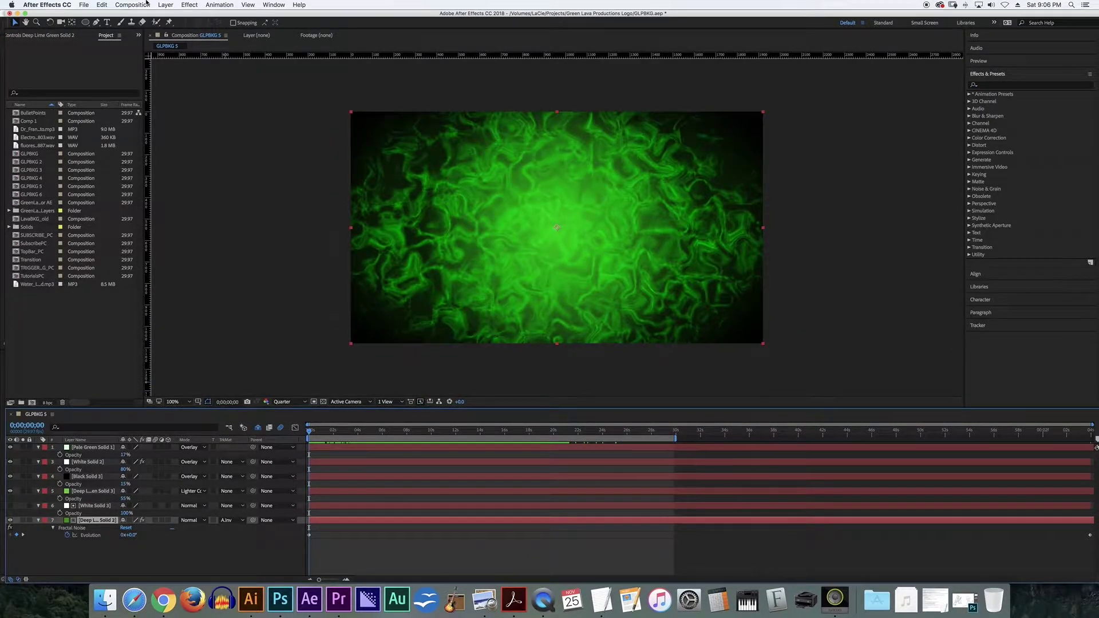
Create a new HDTV 1080 composition named Lava_Bkg, about one minute long.
click(147, 5)
click(143, 16)
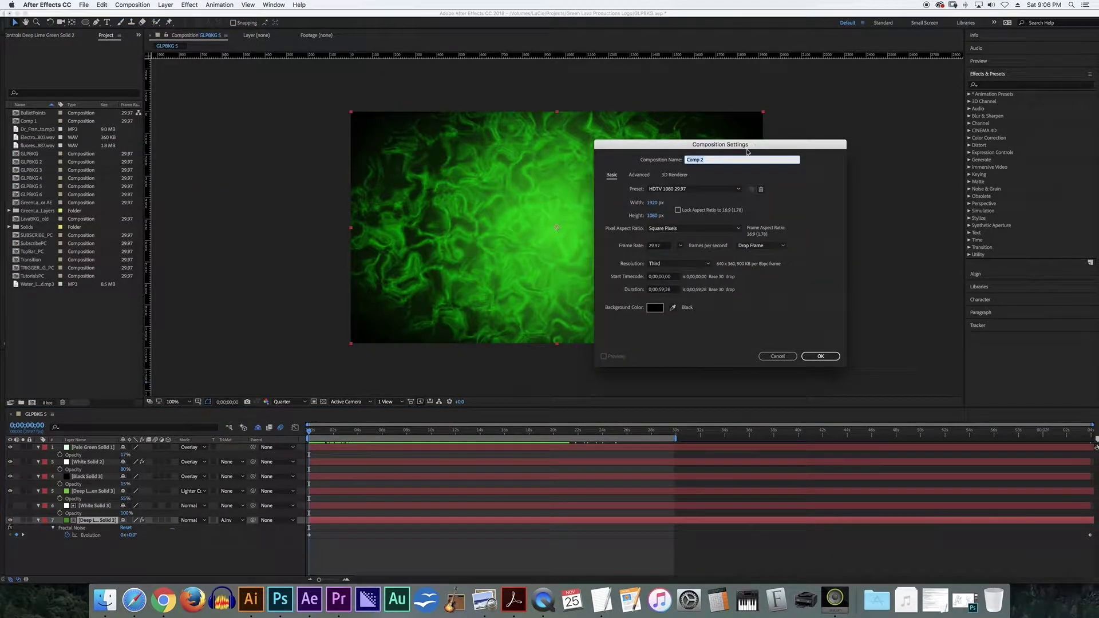
text(Lava_Bkg)
click(658, 291)
click(658, 290)
key(BackSpace)
text(1)
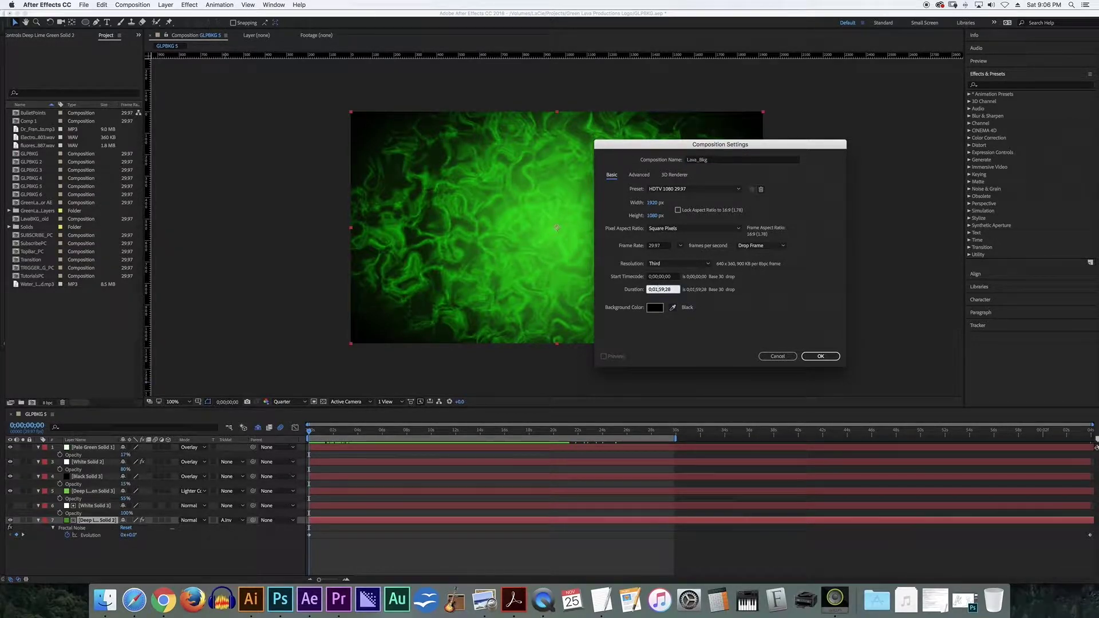
key(BackSpace)
key(BackSpace)
key(BackSpace)
key(BackSpace)
key(BackSpace)
key(Return)
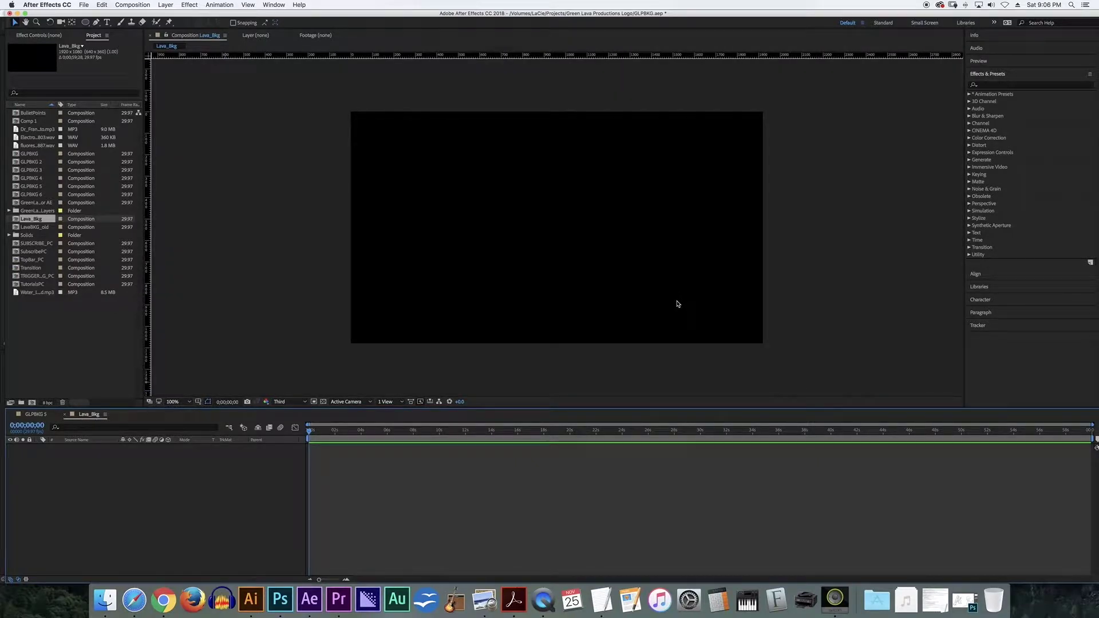
Add a full-frame white solid layer to Lava_Bkg.
click(166, 4)
mouse_move(172, 15)
click(297, 27)
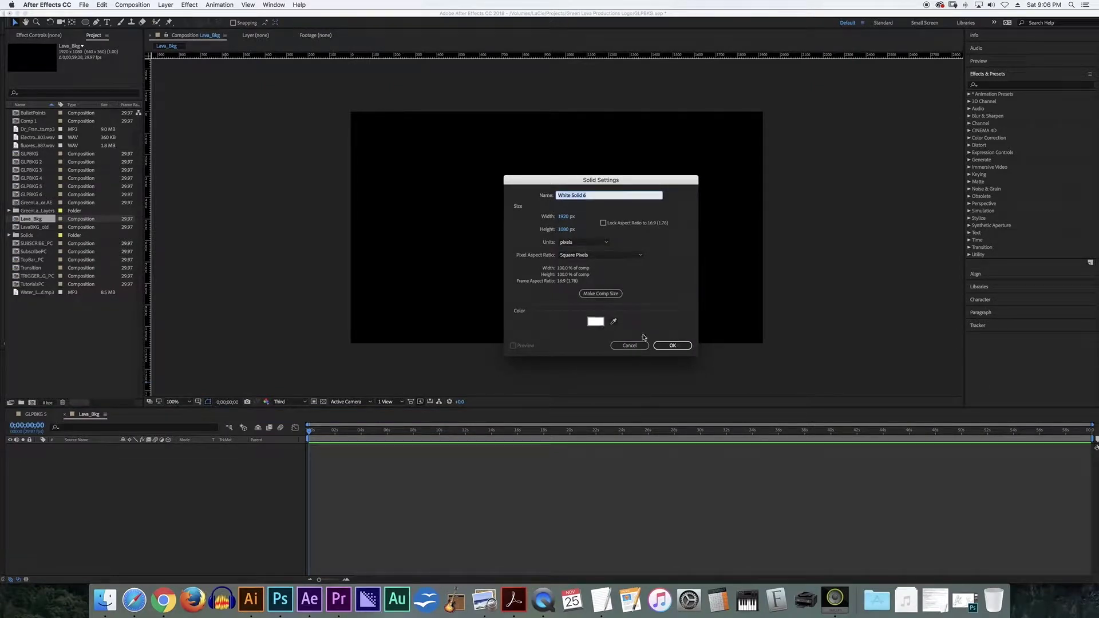
click(672, 345)
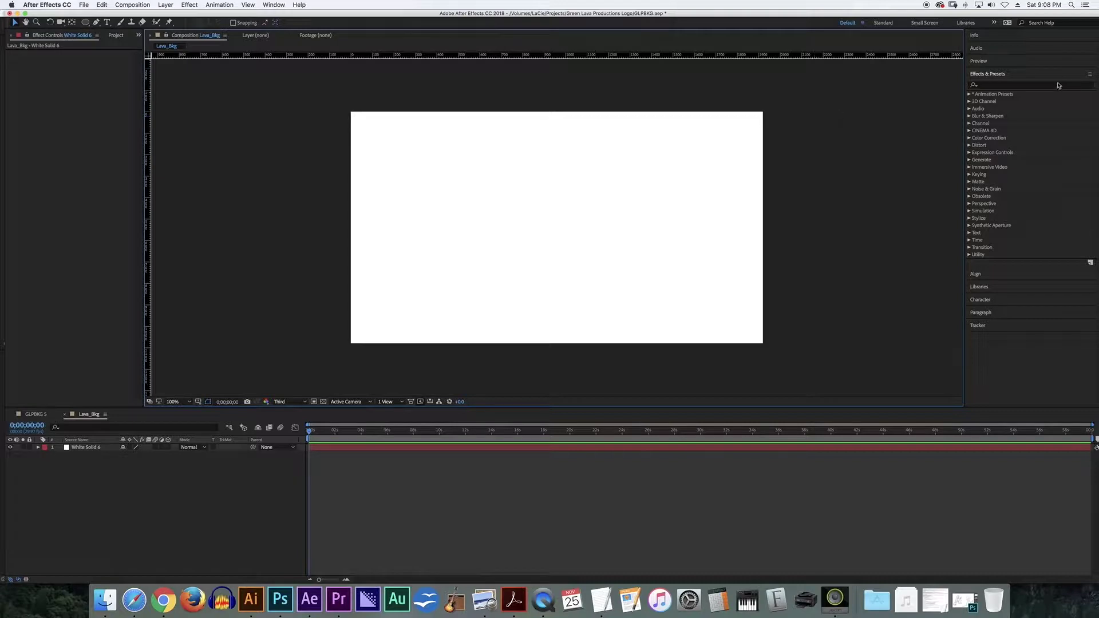
Apply Turbulent Noise to the white solid via an Effects & Presets search for 'turb'.
click(988, 86)
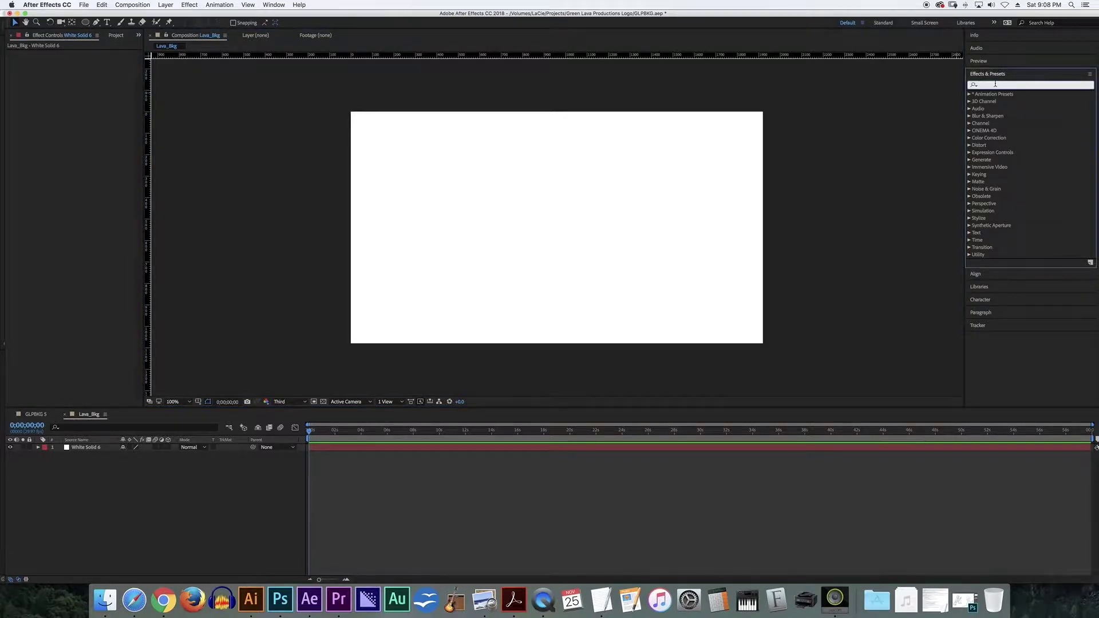
text(turb)
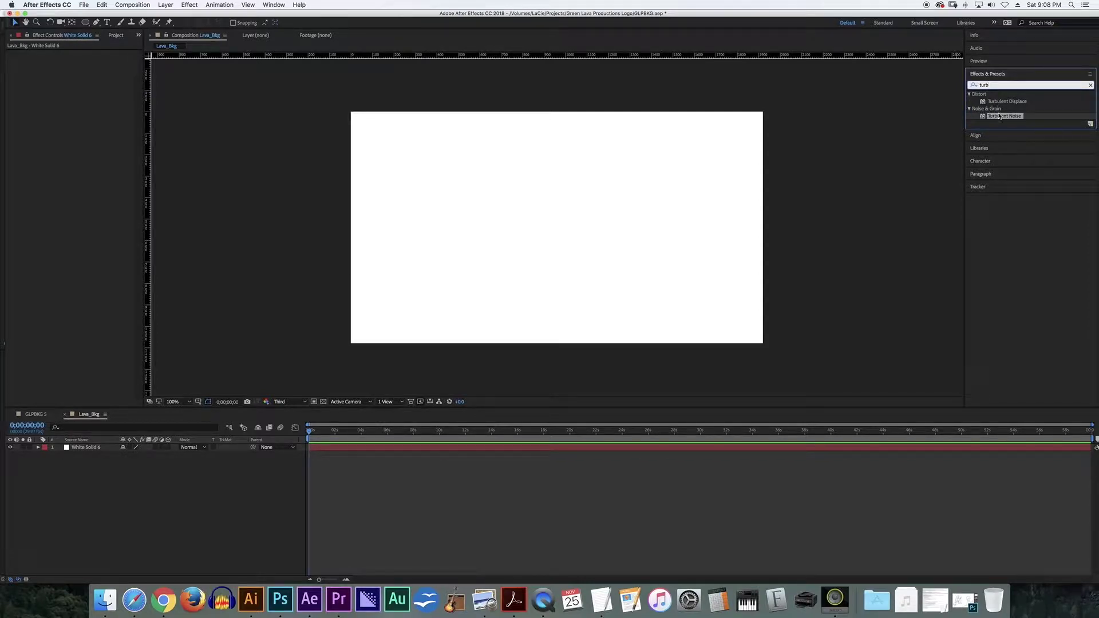
drag(1008, 116, 595, 192)
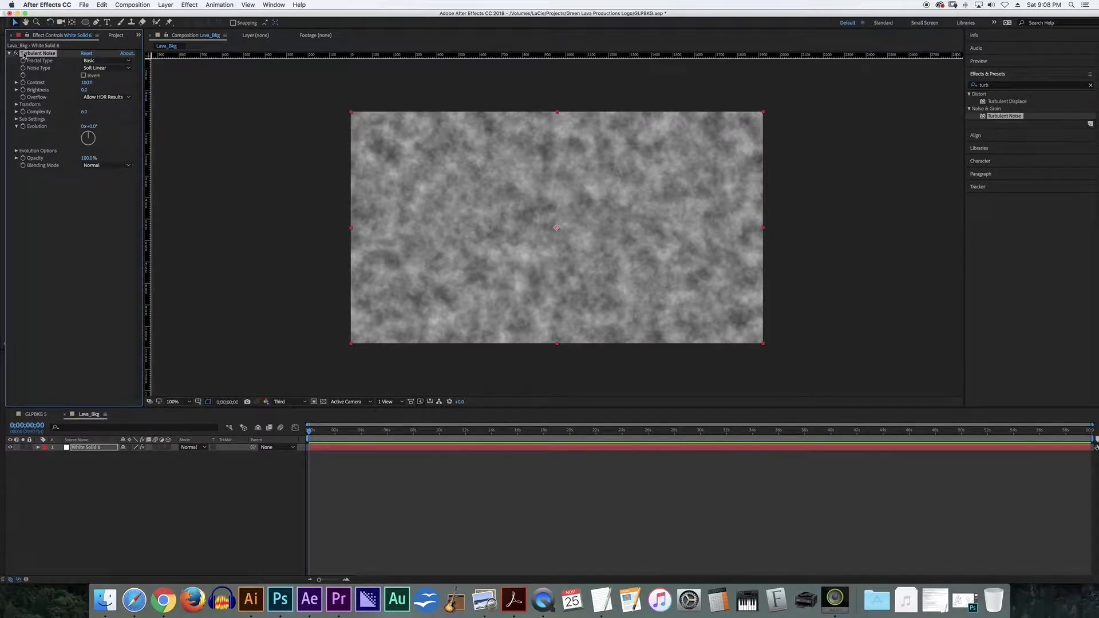
Set Fractal Type to Swirly and try the Linear and Spline noise types.
click(104, 60)
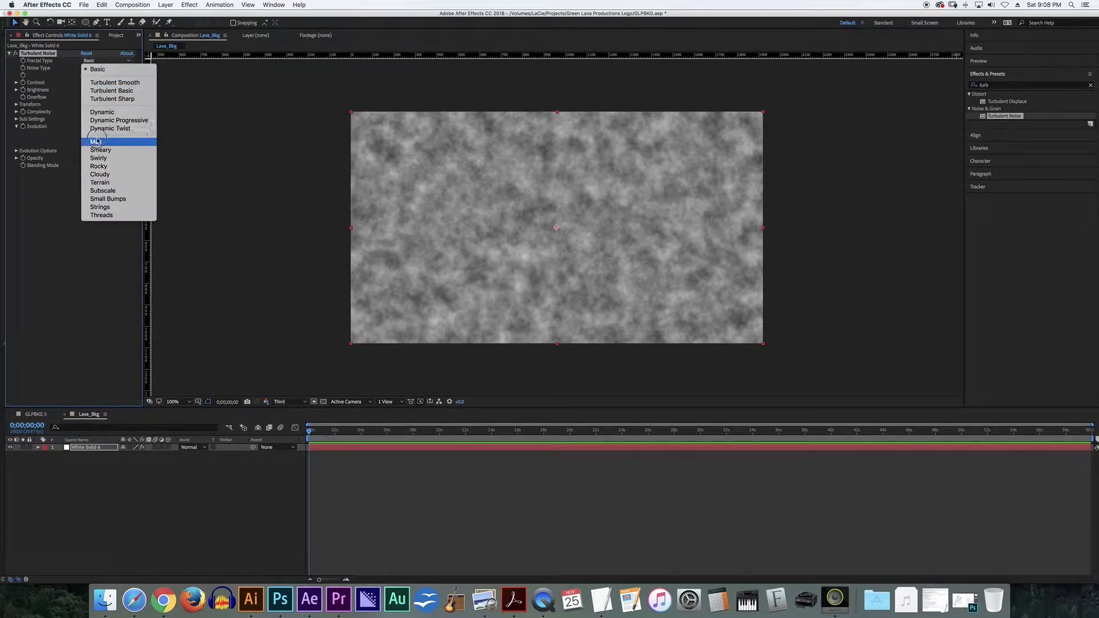
click(105, 160)
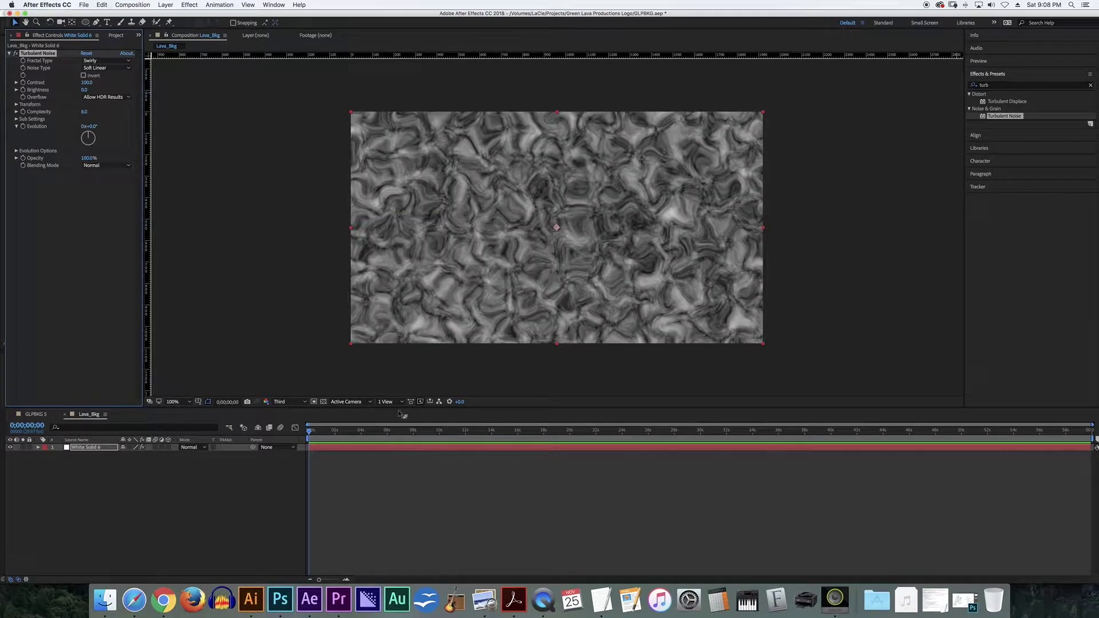
drag(336, 430, 192, 437)
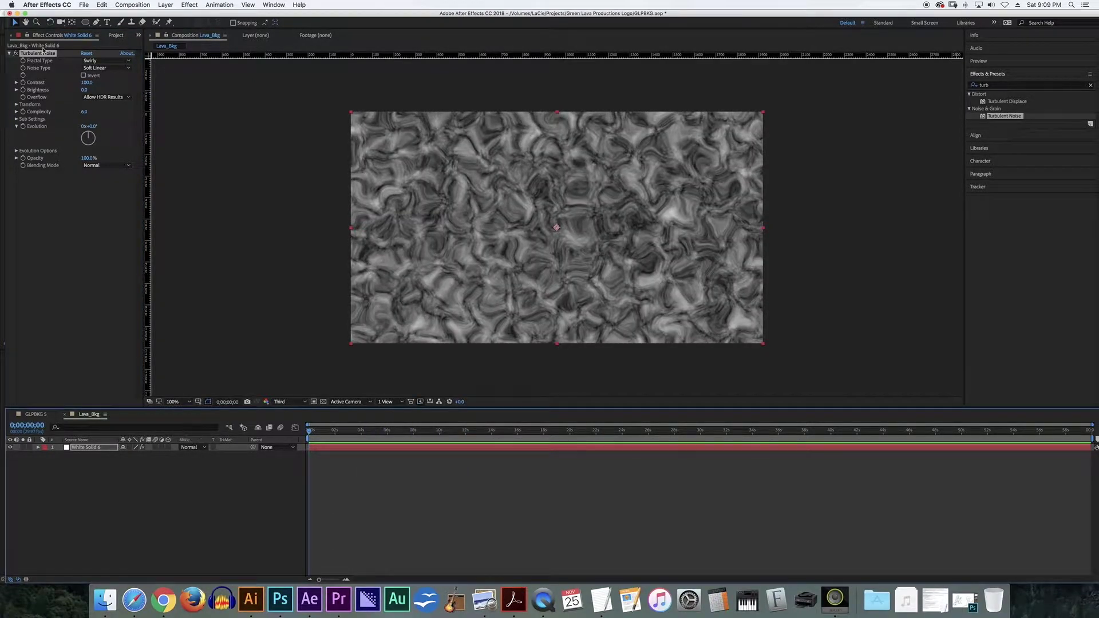
click(100, 69)
click(101, 69)
click(102, 68)
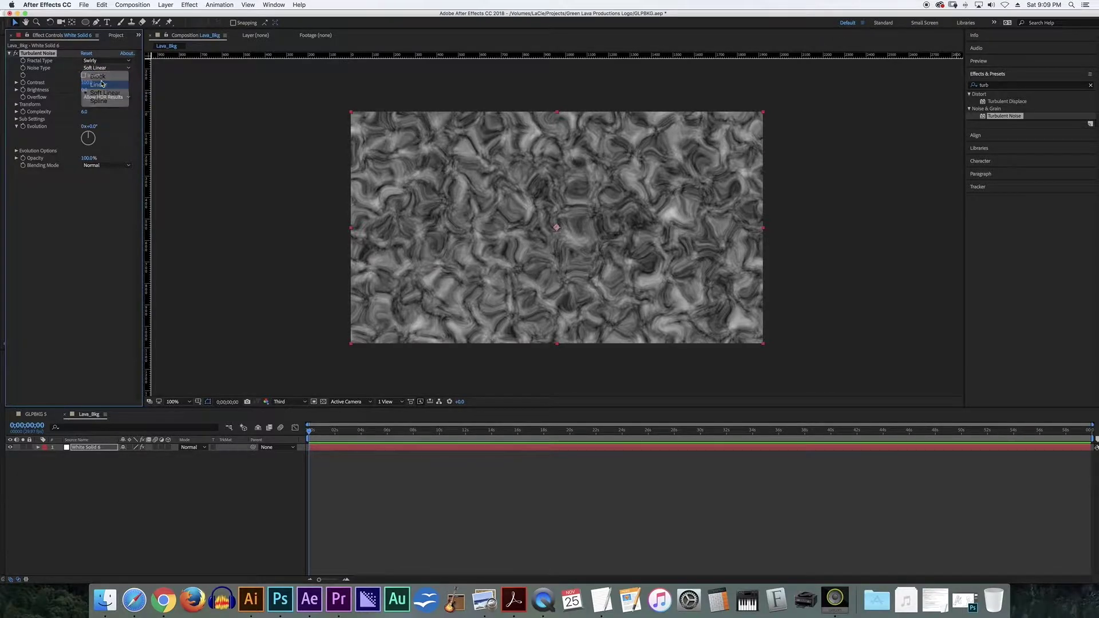
click(99, 84)
click(97, 69)
click(99, 93)
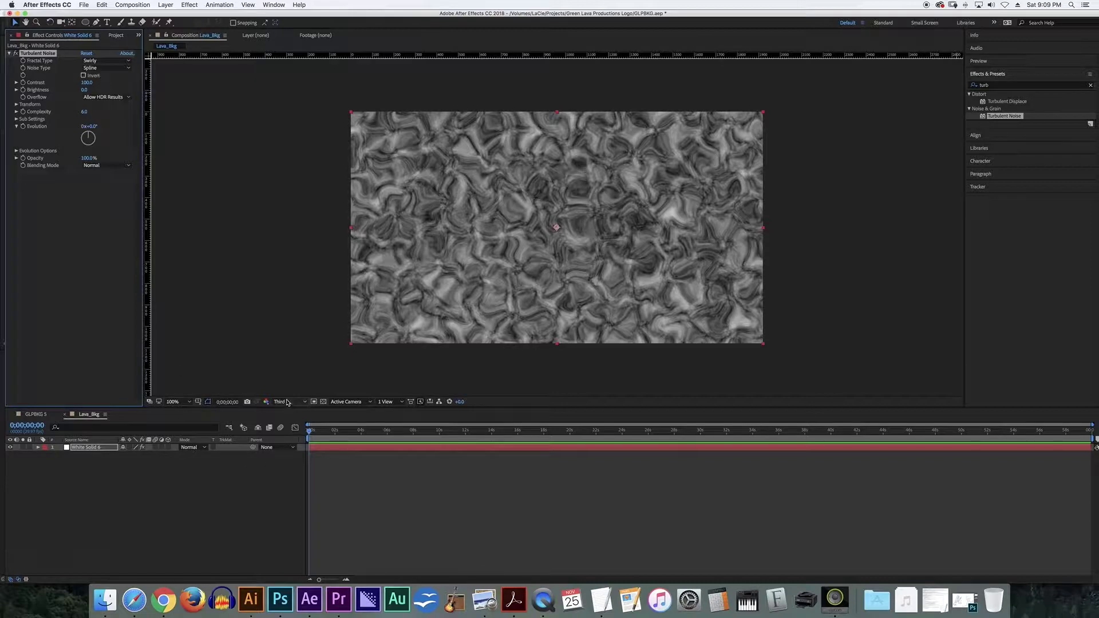
Return Noise Type to Soft Linear and raise the noise Contrast.
drag(338, 431, 468, 448)
key(Home)
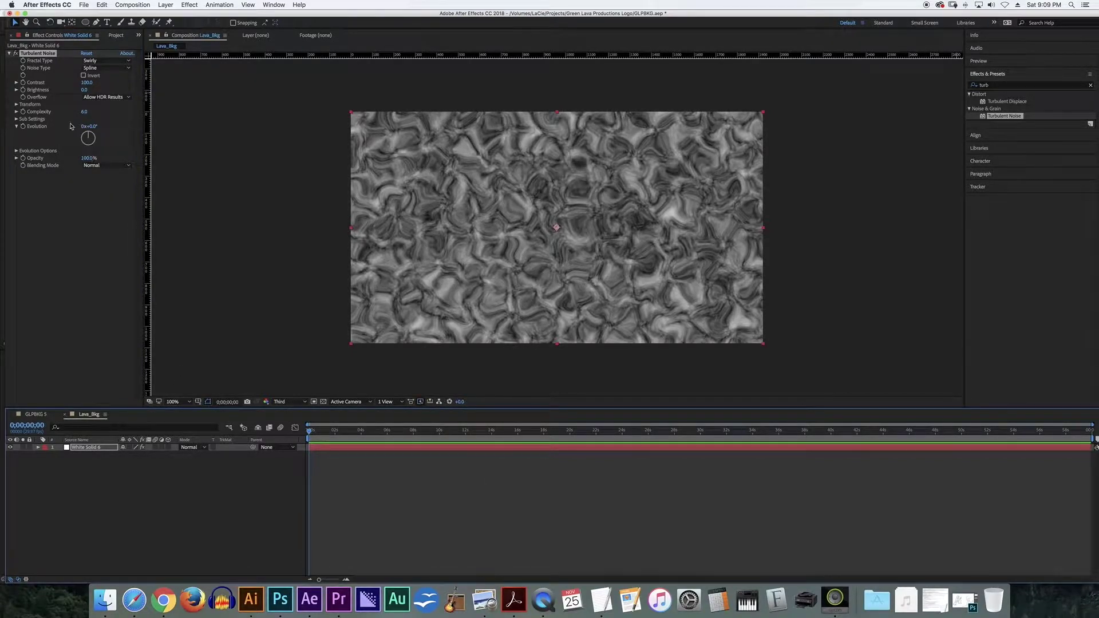
click(103, 67)
click(102, 92)
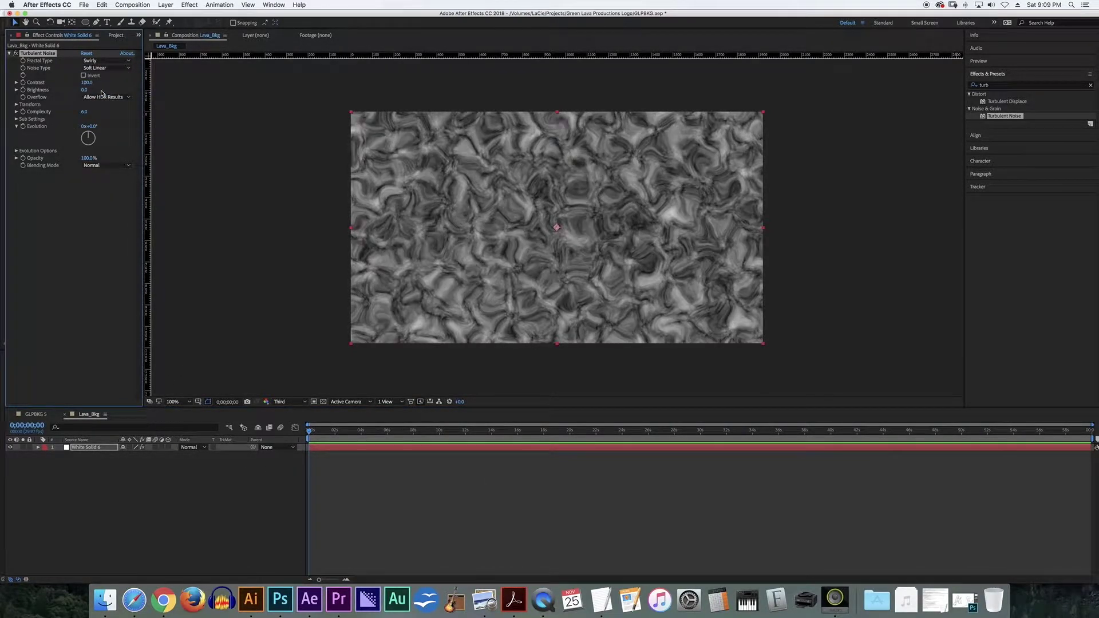
click(318, 430)
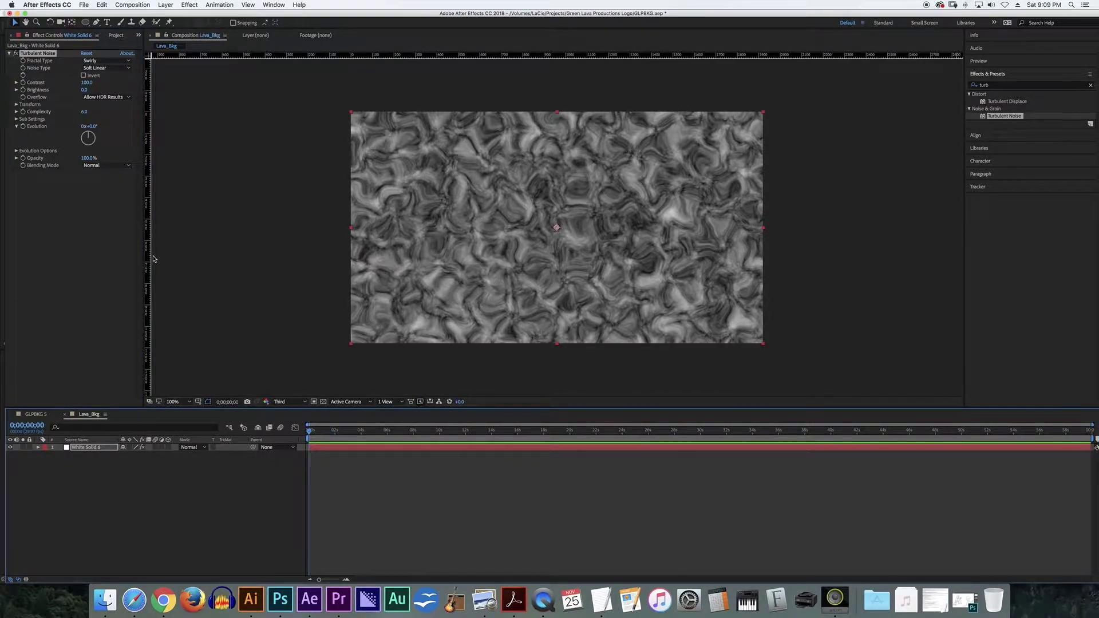
mouse_move(86, 83)
mouse_down()
mouse_move(101, 84)
mouse_move(88, 95)
mouse_up()
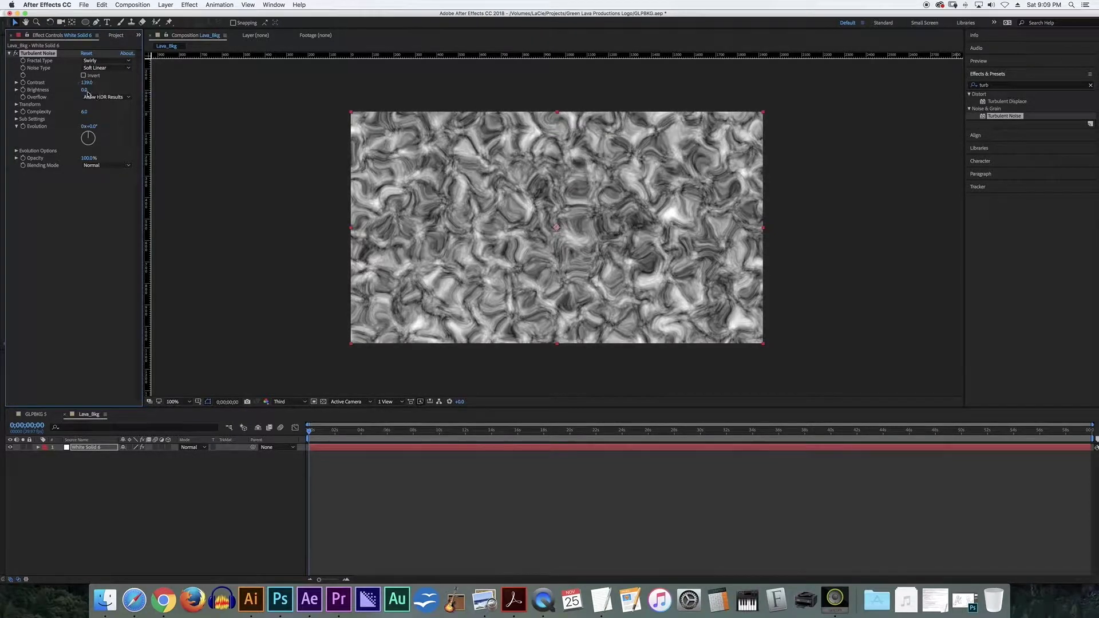
Keyframe Evolution at 0x+0.0° and reveal it under White Solid 6 with U.
click(314, 434)
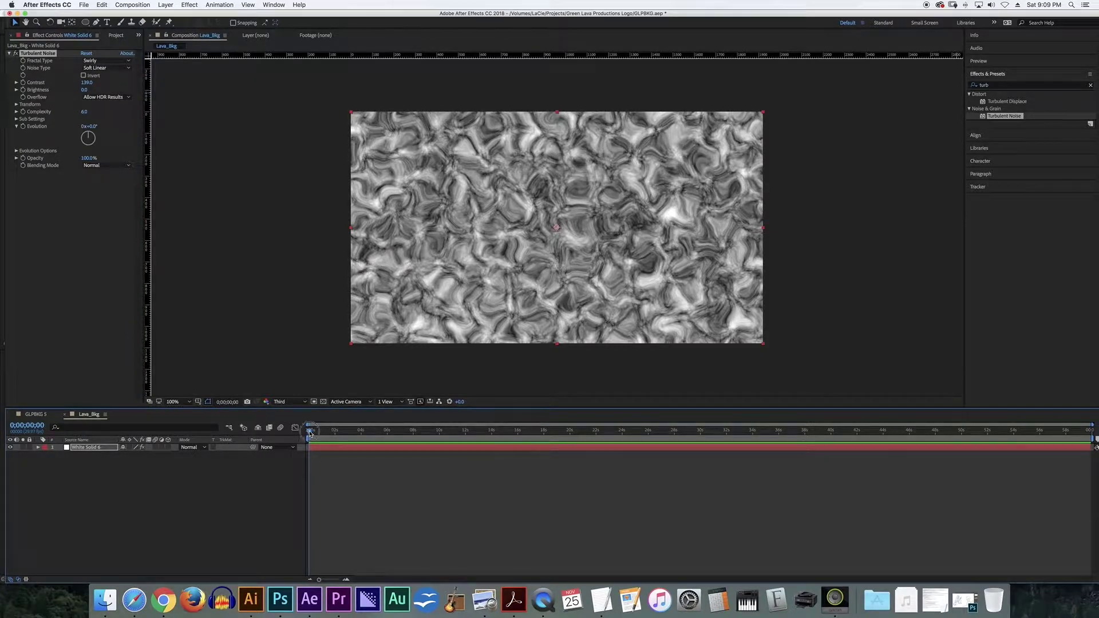
click(24, 128)
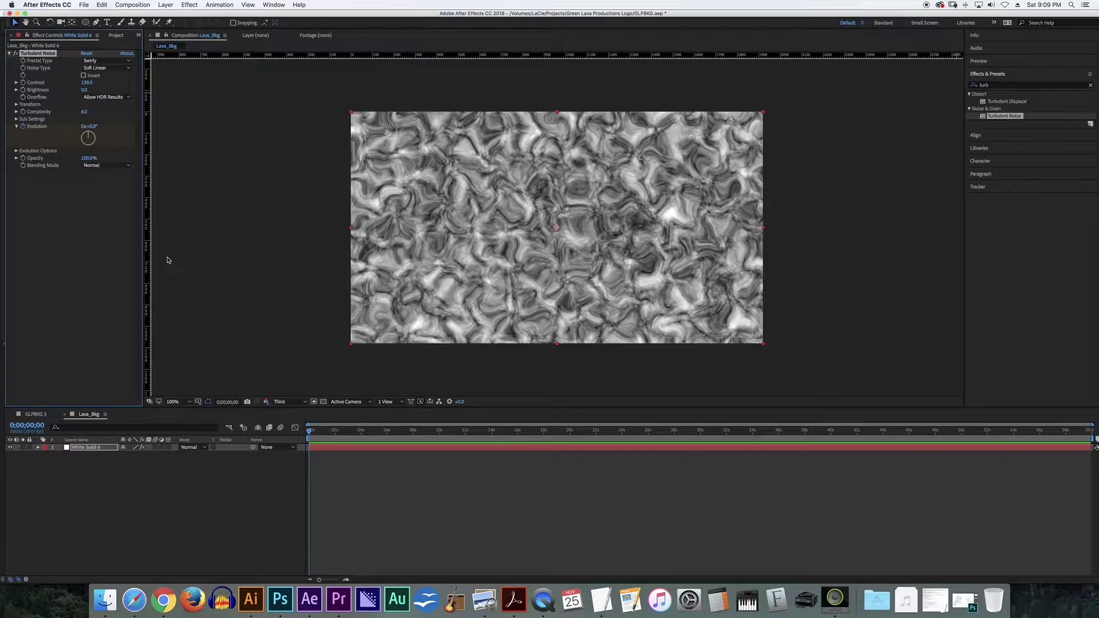
drag(475, 430, 1093, 428)
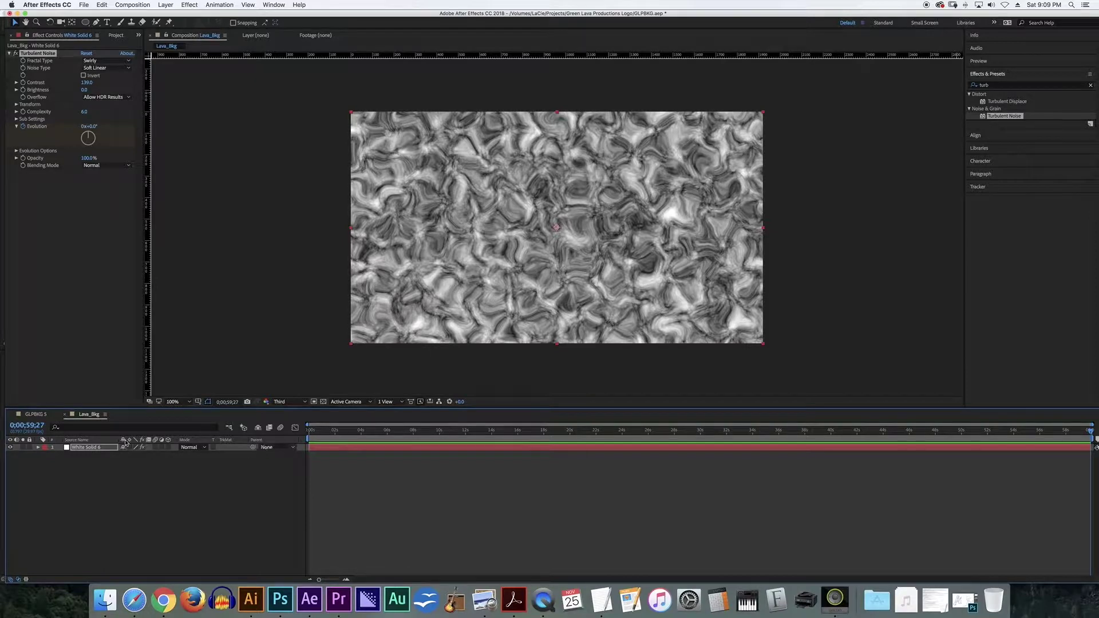
click(83, 449)
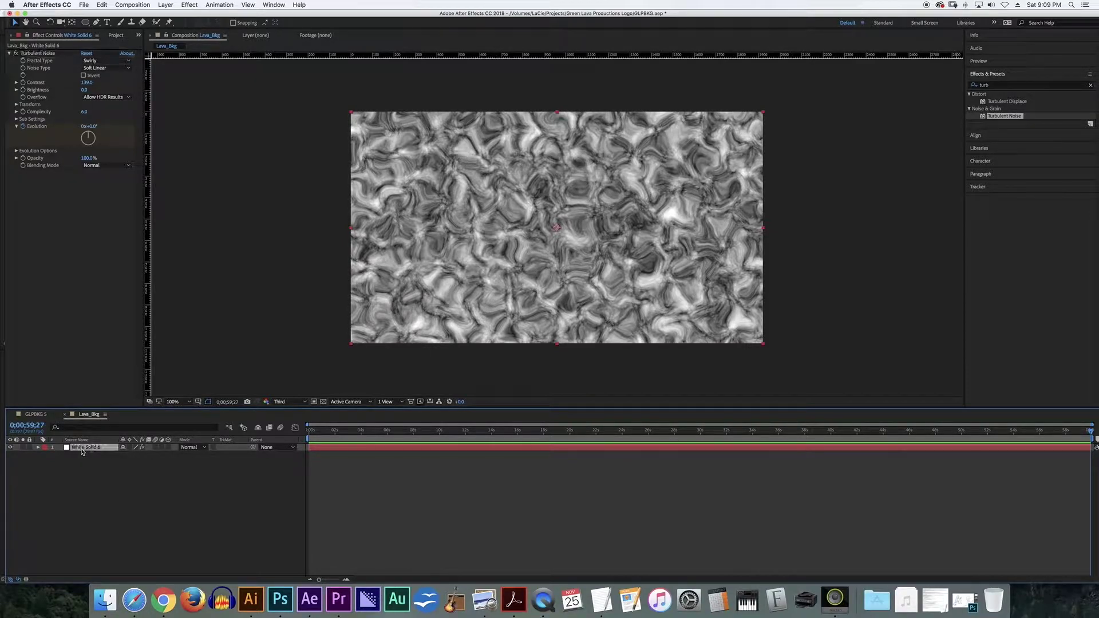
key(u)
Add an Evolution keyframe of 18x+0.0° at the composition's last frame.
drag(1019, 439, 1091, 430)
click(17, 463)
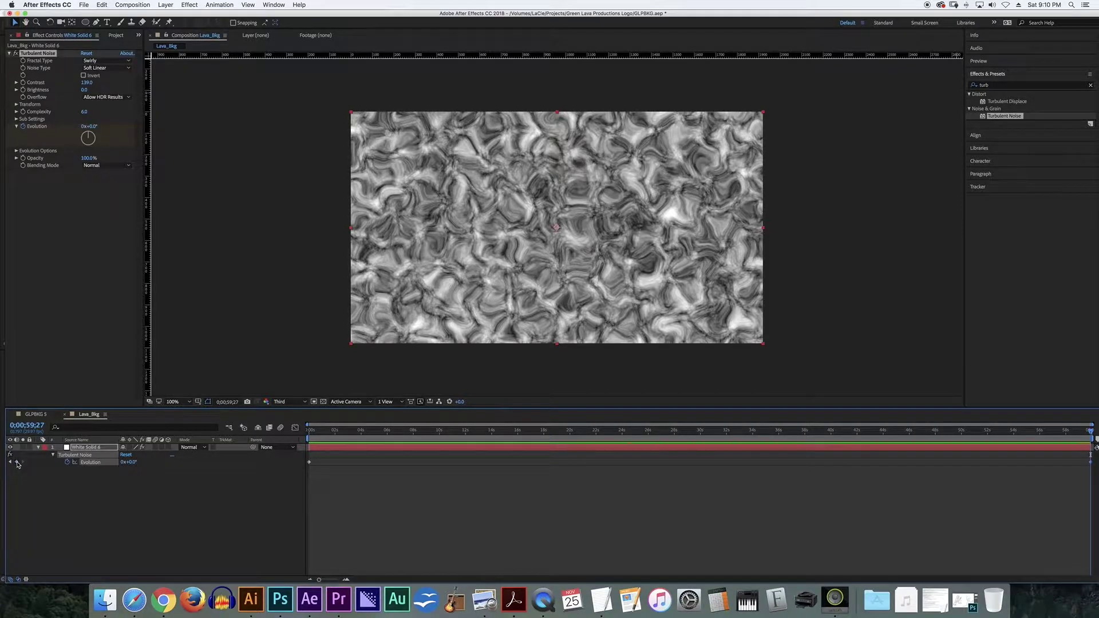
click(126, 463)
text(18)
key(Return)
Preview the swirling noise animation from the start.
drag(319, 434, 283, 436)
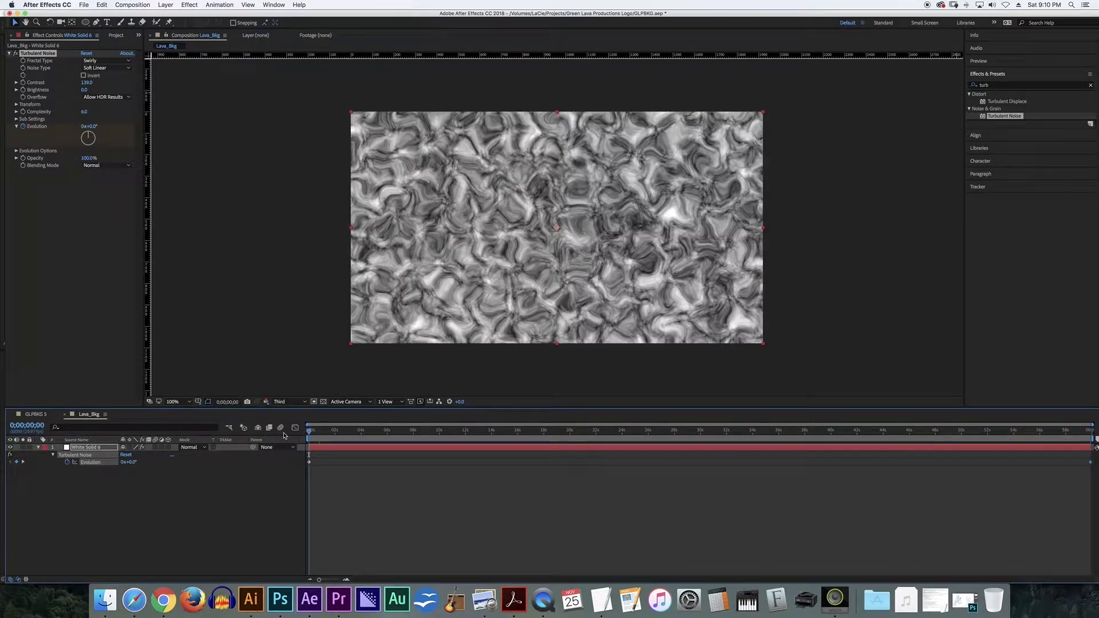
key(space)
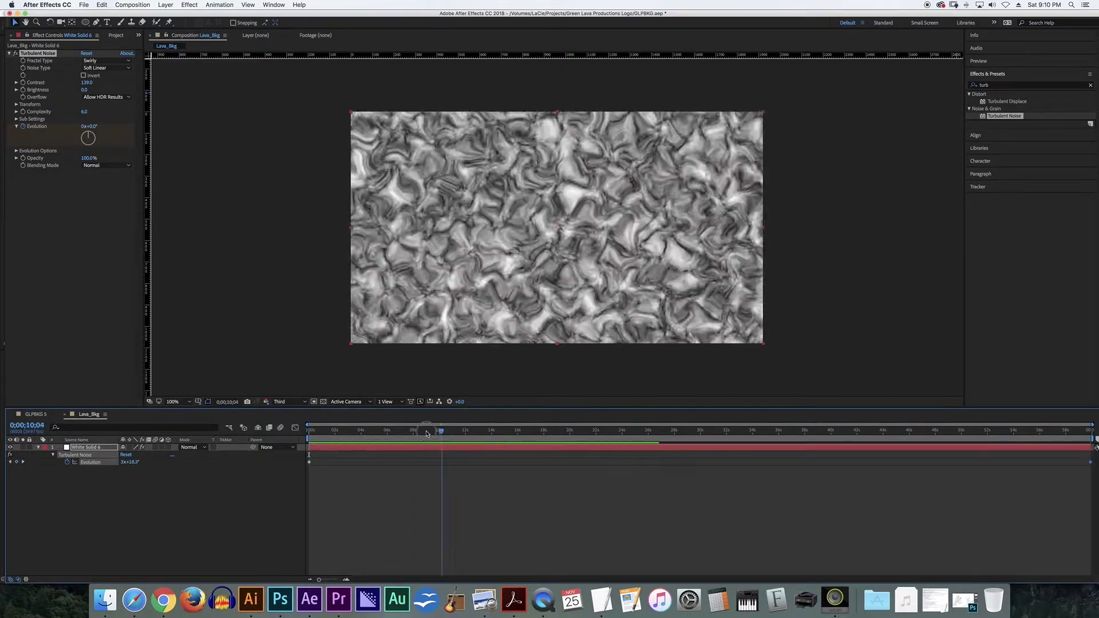
key(space)
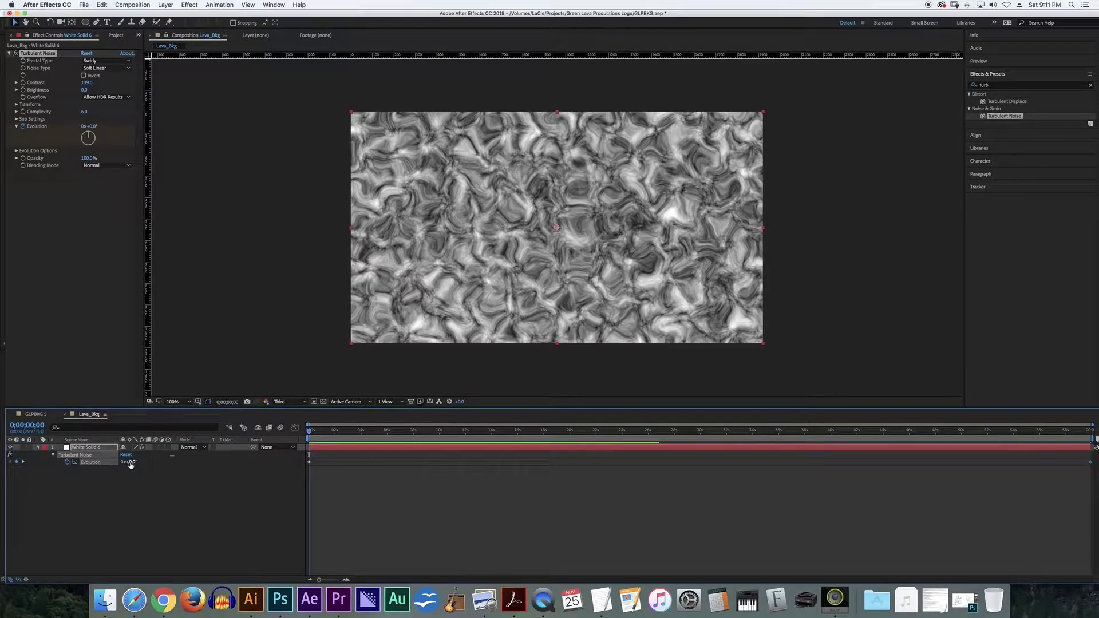
drag(324, 435, 351, 433)
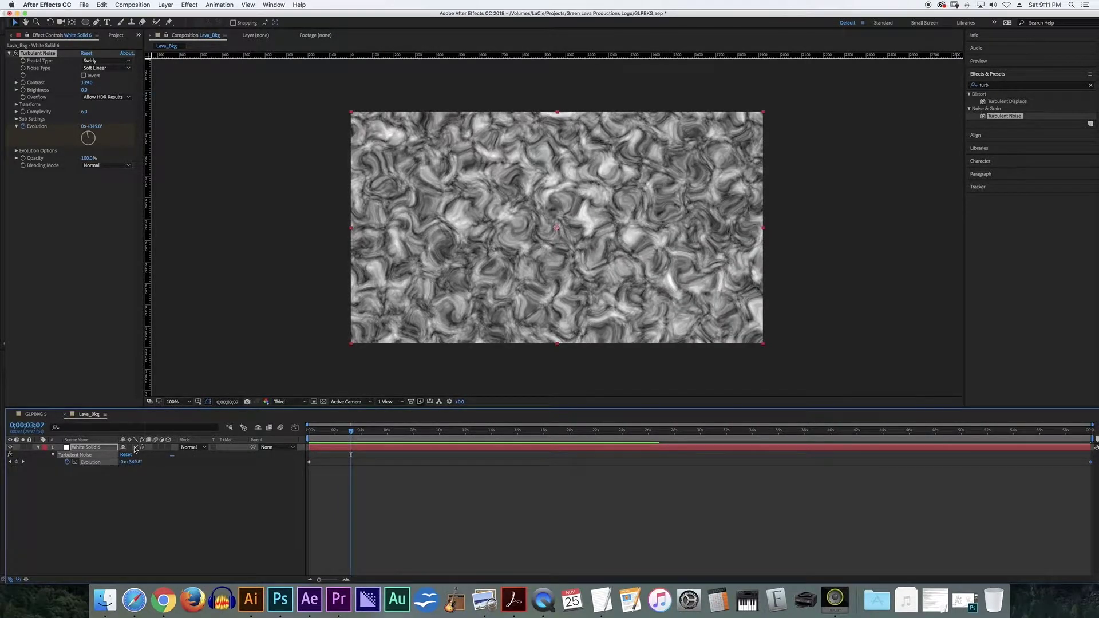
key(space)
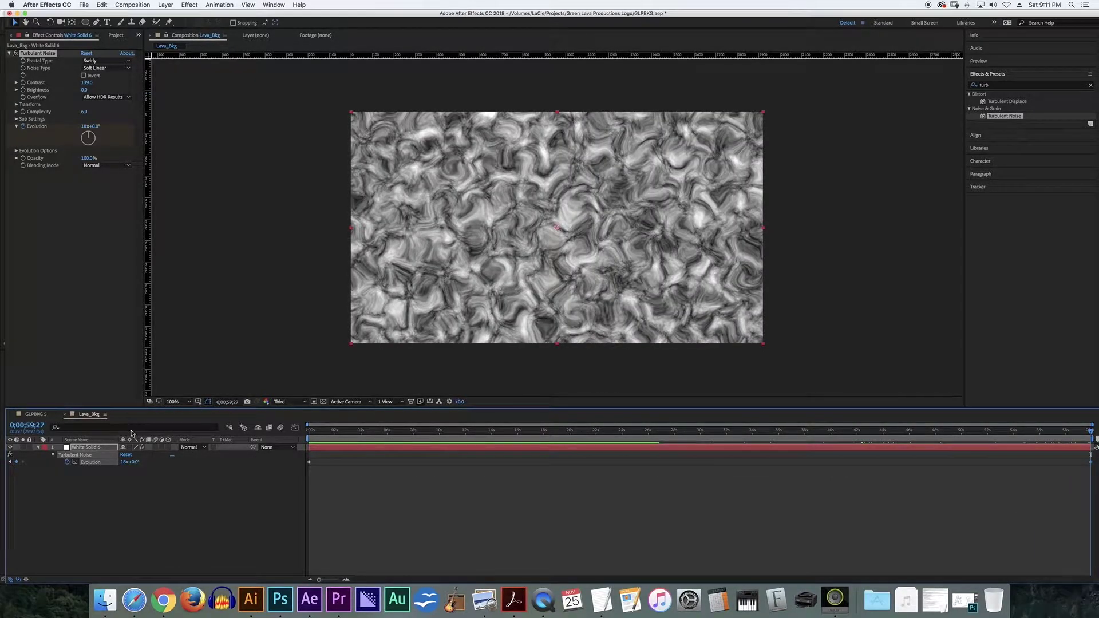
click(124, 462)
key(Return)
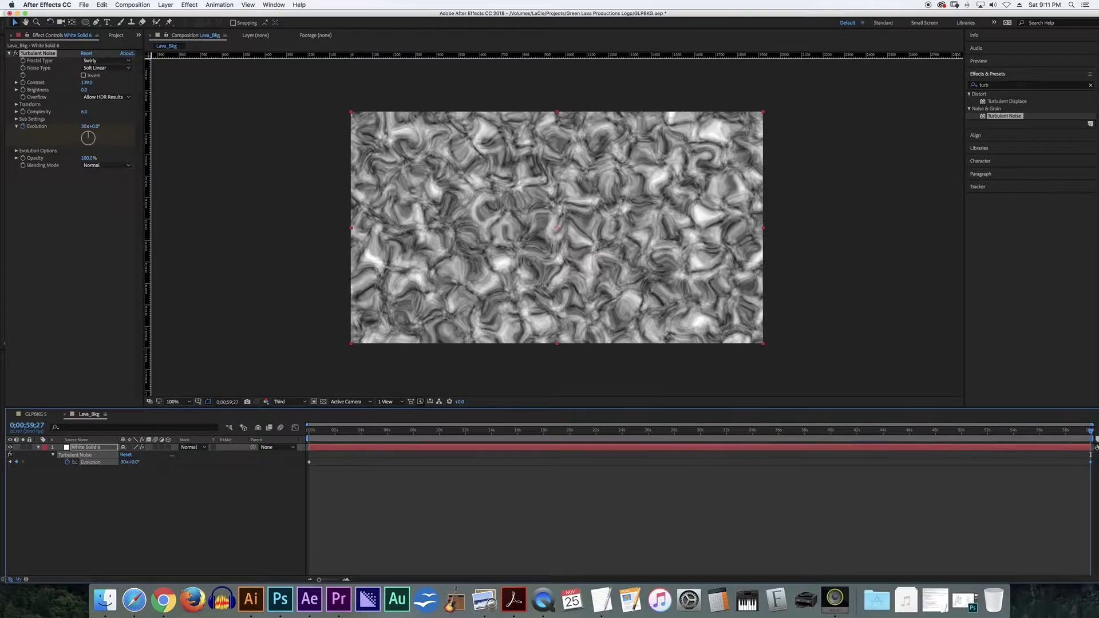
key(Home)
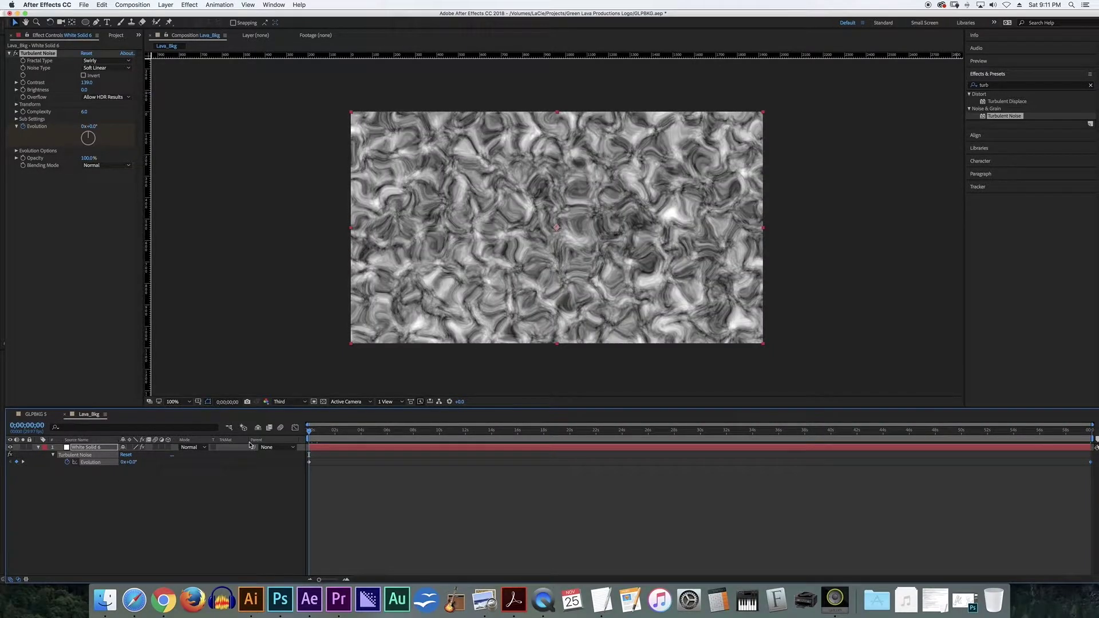
key(space)
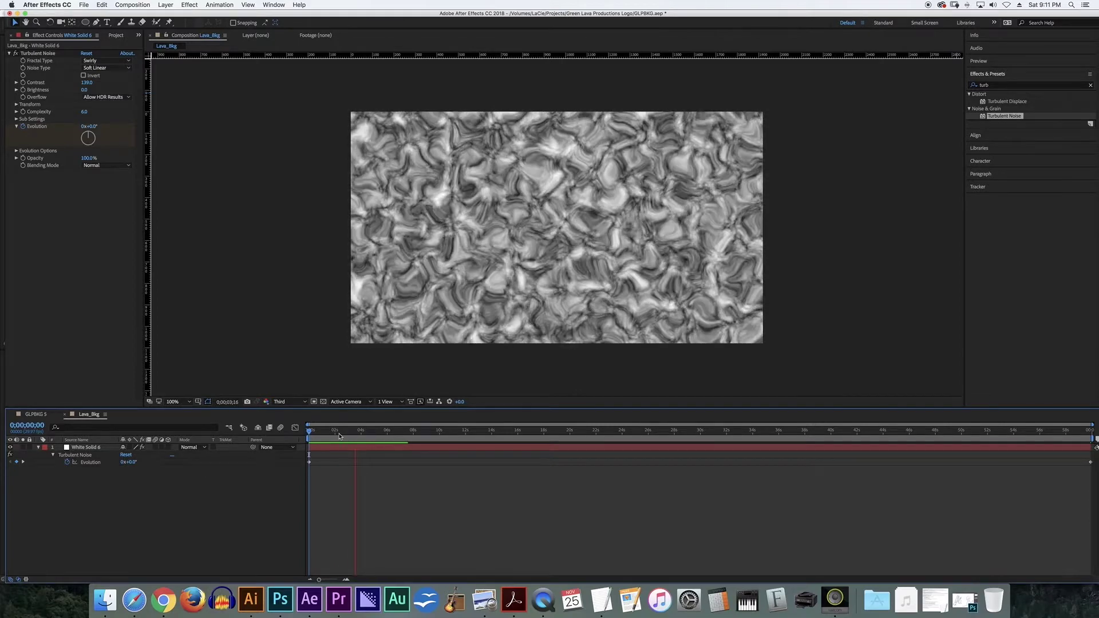
key(space)
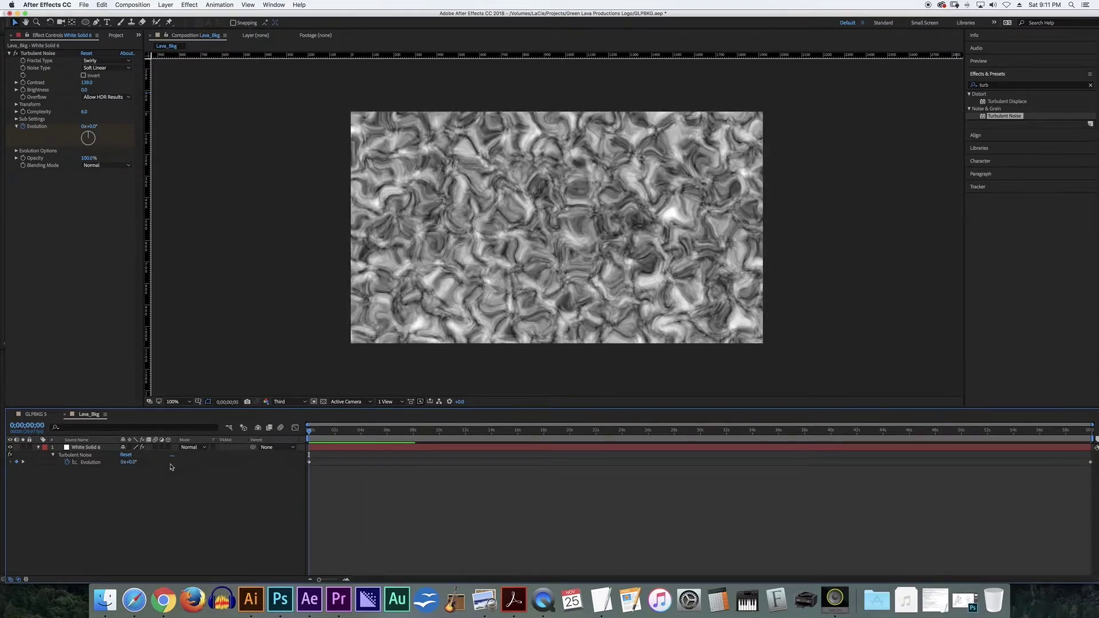
click(22, 463)
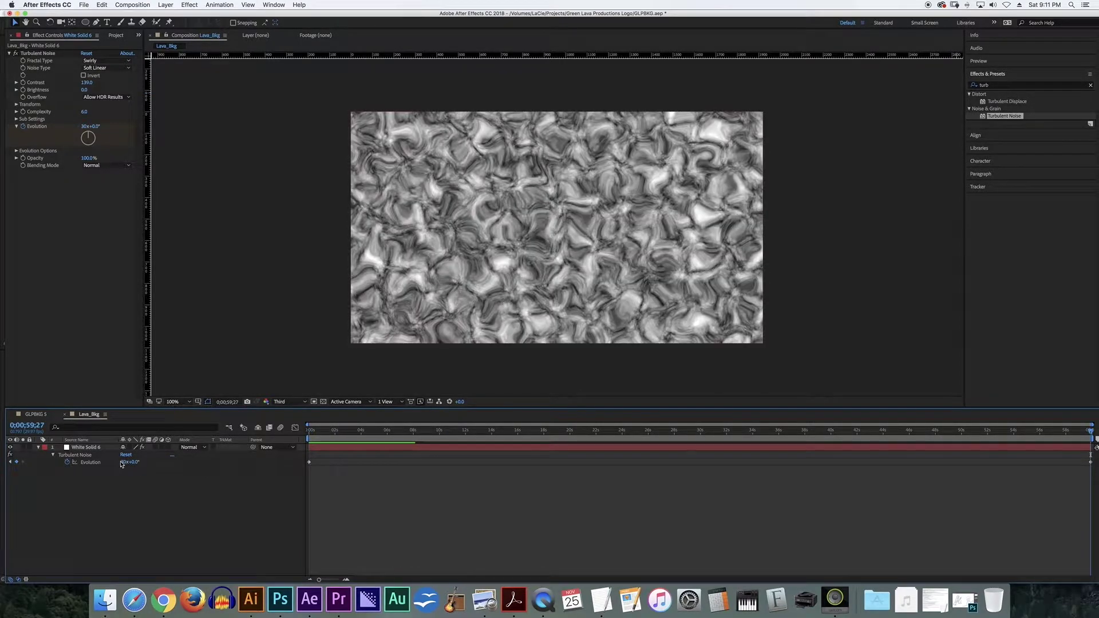
click(122, 463)
text(10)
key(Return)
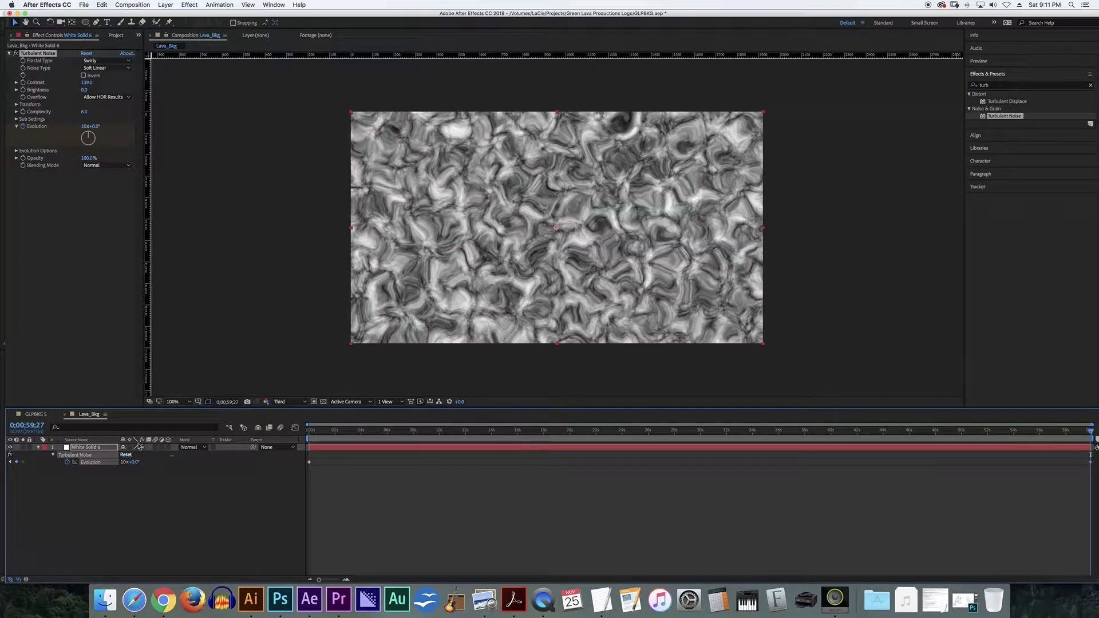
key(space)
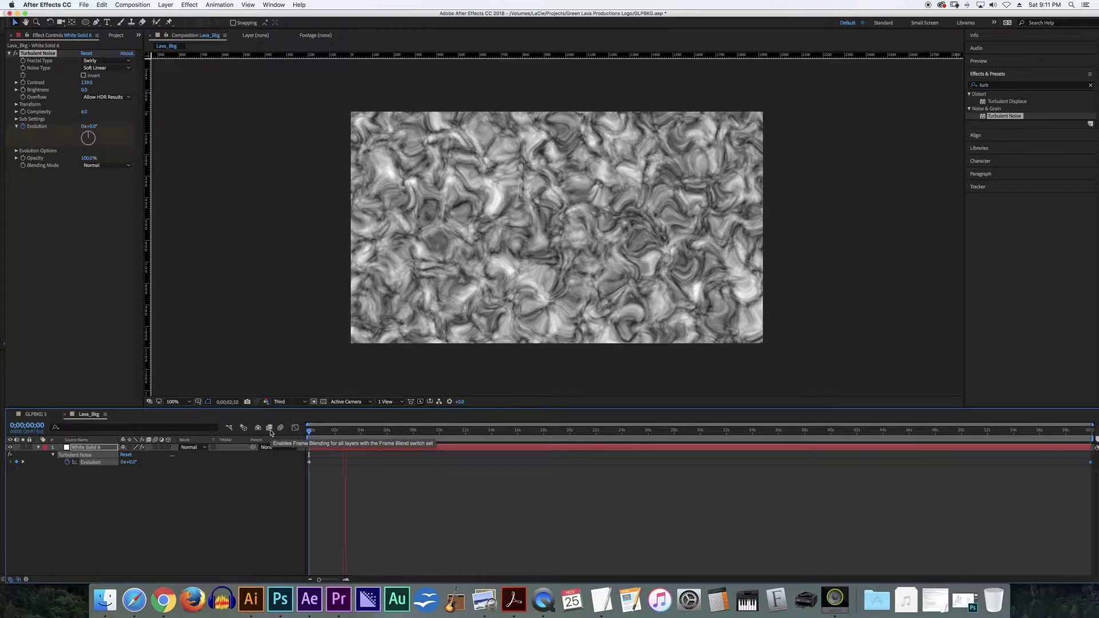
key(space)
click(23, 462)
click(124, 463)
text(18)
key(Return)
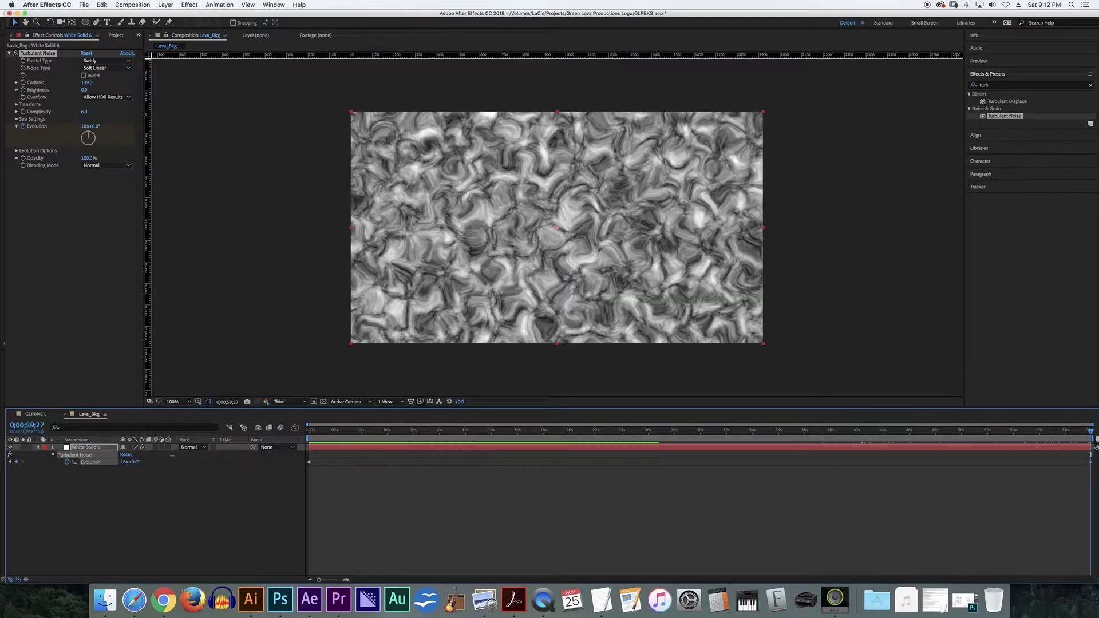
key(Home)
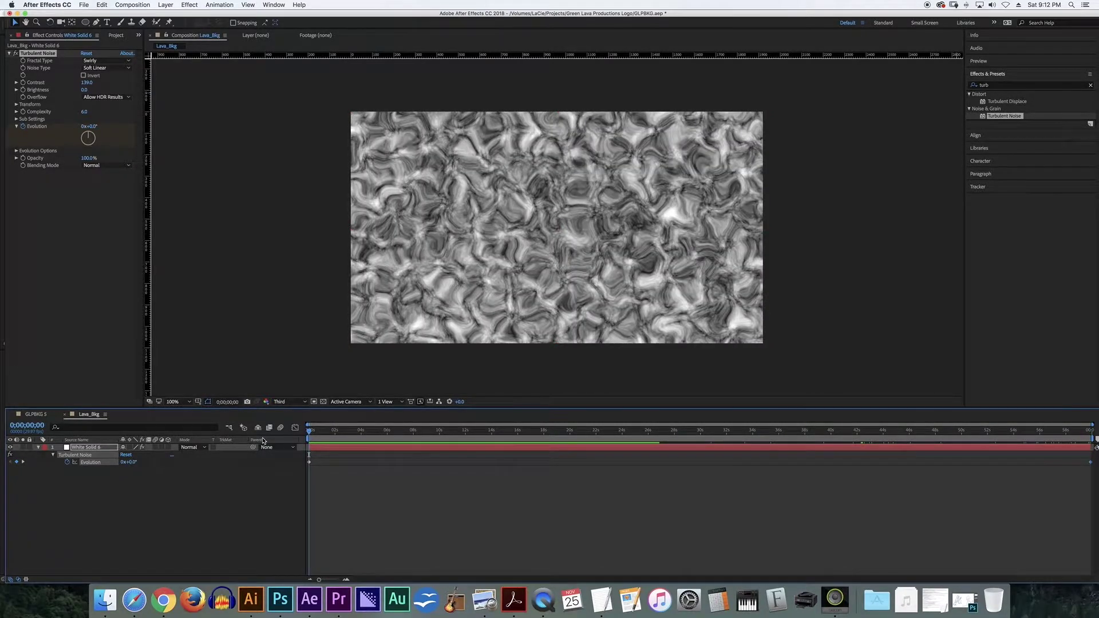
key(space)
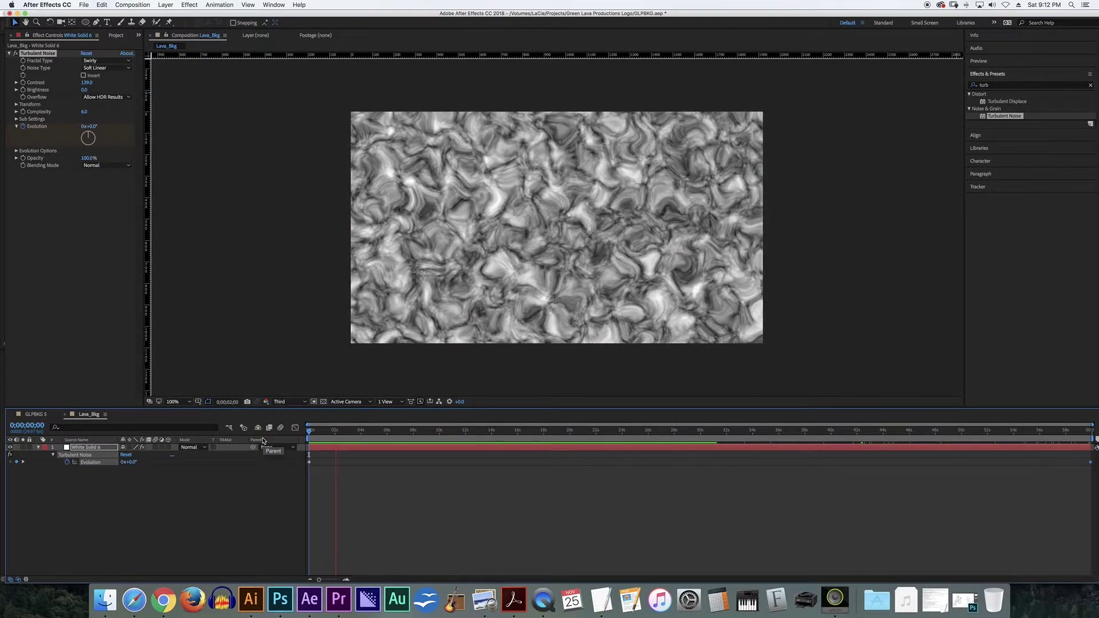
key(space)
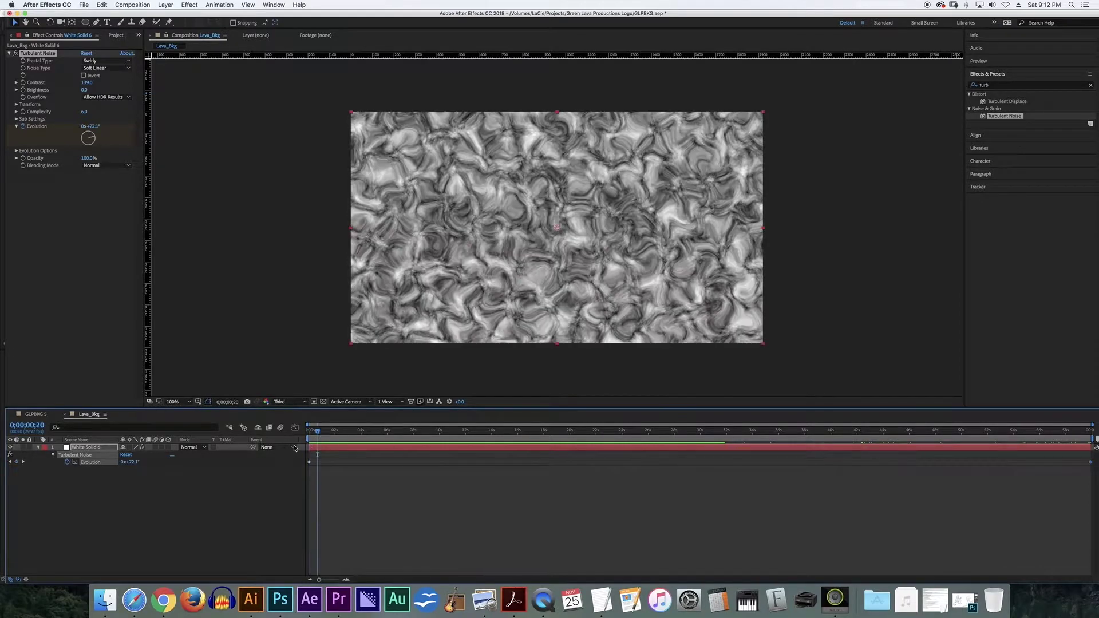
Apply Hue/Saturation with Colorize on, Hue 273° and Saturation 83.
double_click(986, 85)
text(li)
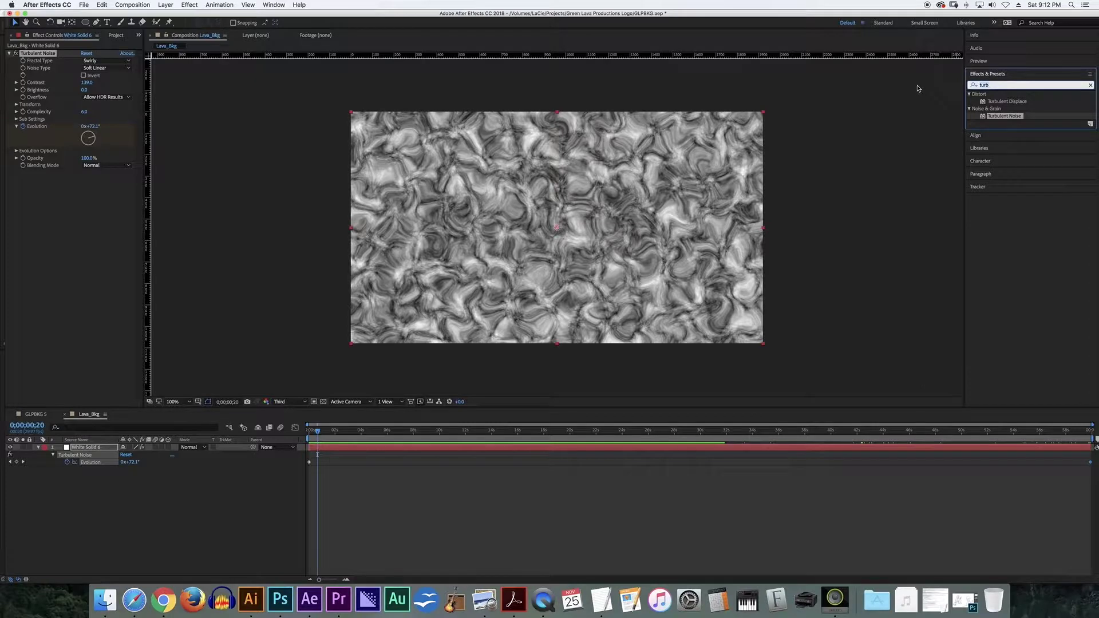
text(ue)
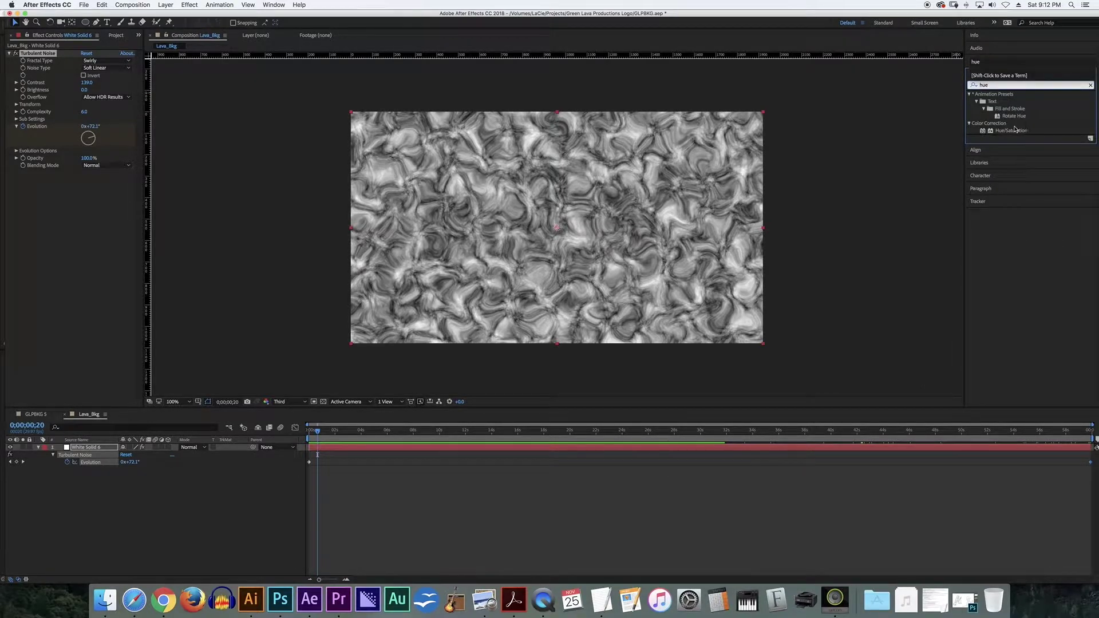
drag(1018, 131, 636, 194)
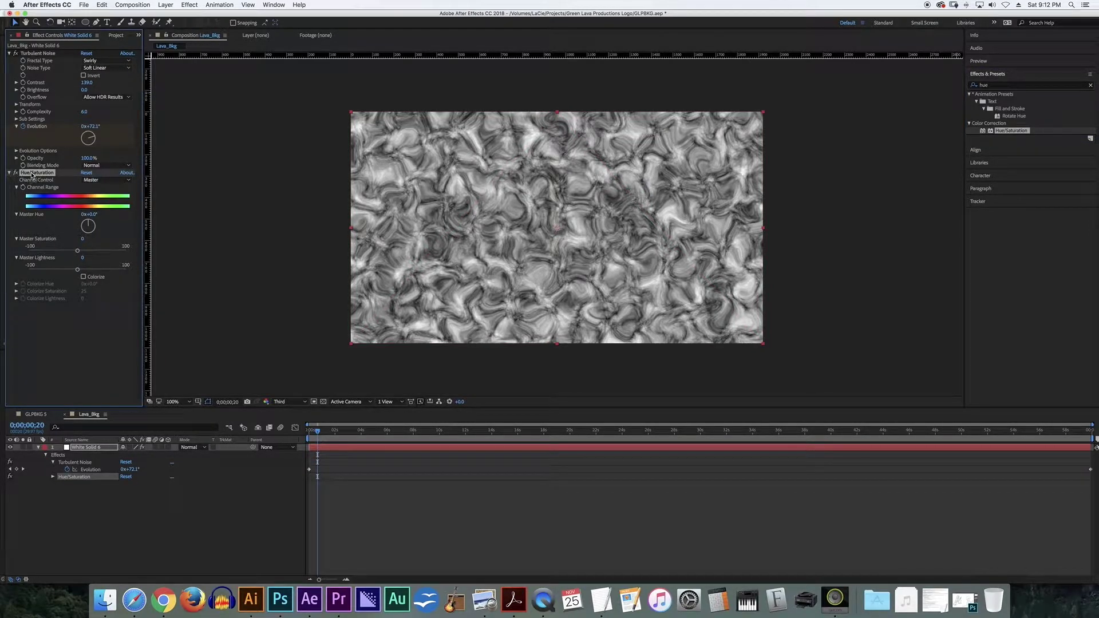
click(84, 277)
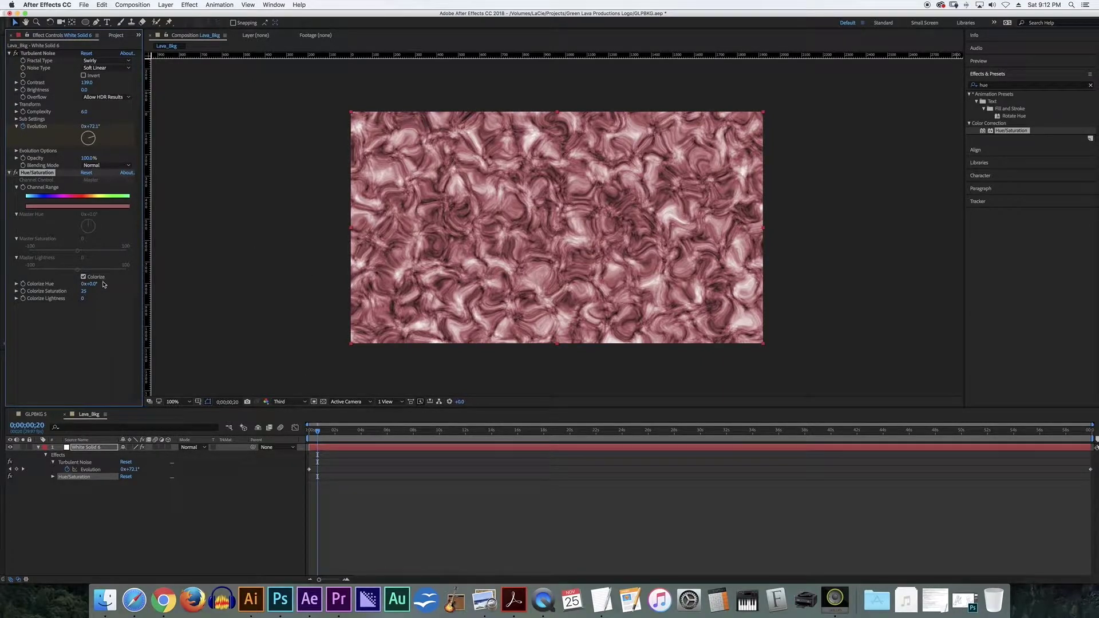
drag(95, 284, 151, 281)
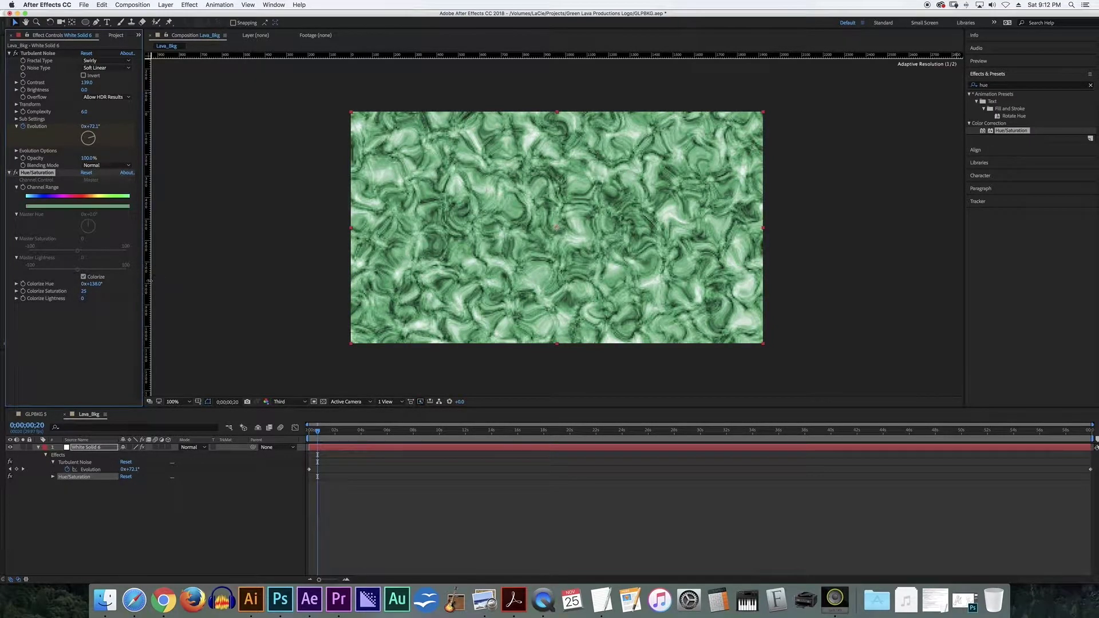
mouse_move(86, 295)
mouse_down()
mouse_move(112, 293)
mouse_move(92, 297)
mouse_move(97, 283)
mouse_move(121, 287)
mouse_move(91, 292)
mouse_move(122, 295)
mouse_move(113, 299)
mouse_move(139, 288)
mouse_move(98, 288)
mouse_up()
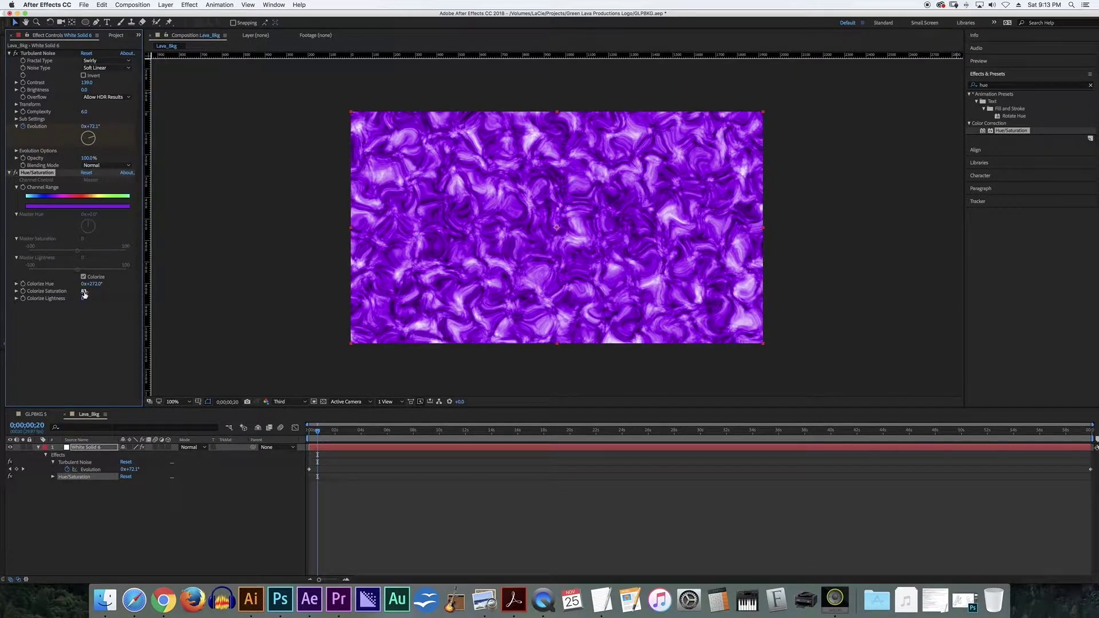
Preview the purple lava animation from the start.
key(Home)
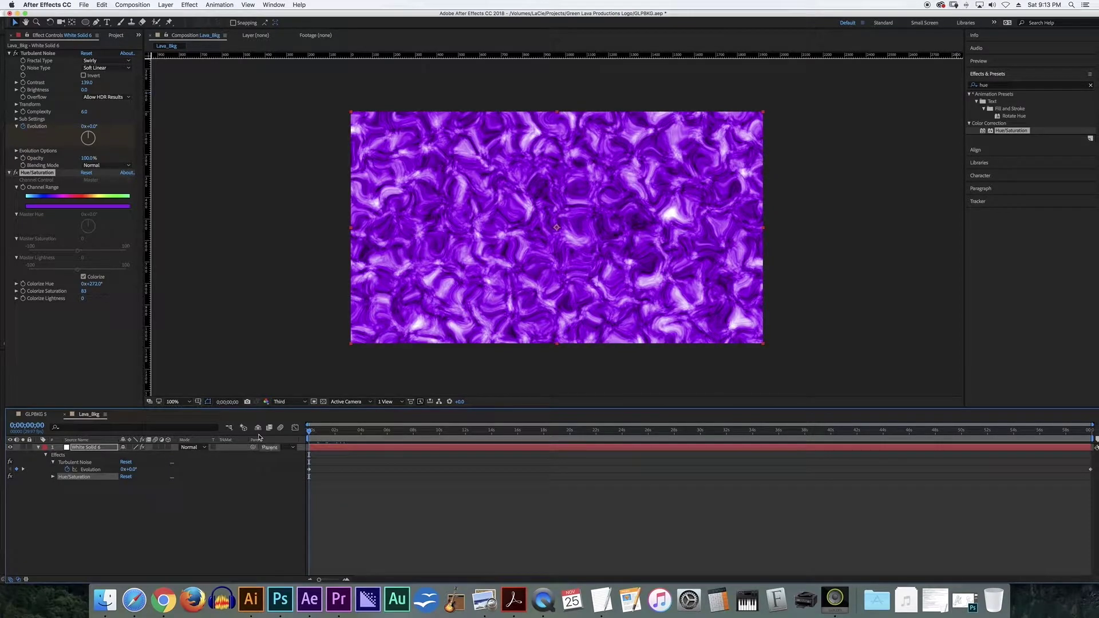
key(space)
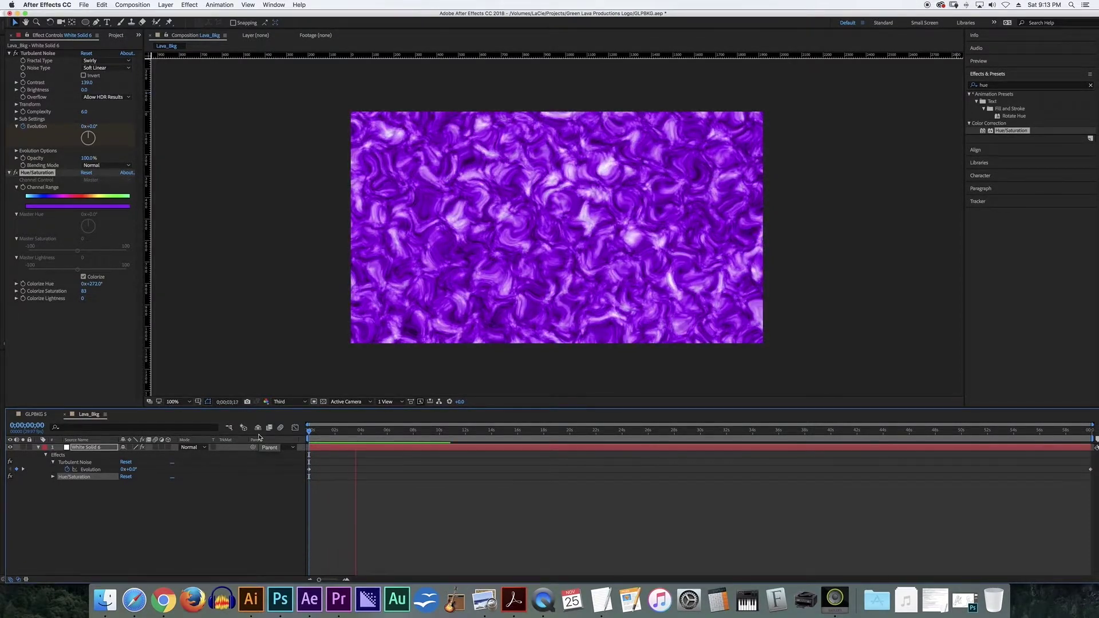
key(space)
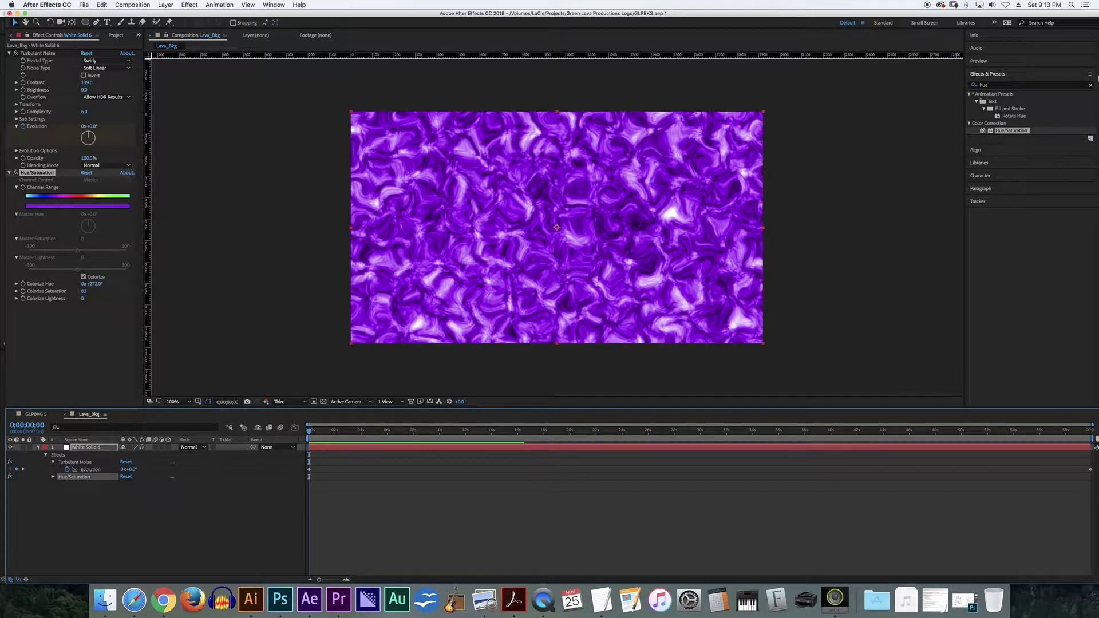
click(1029, 84)
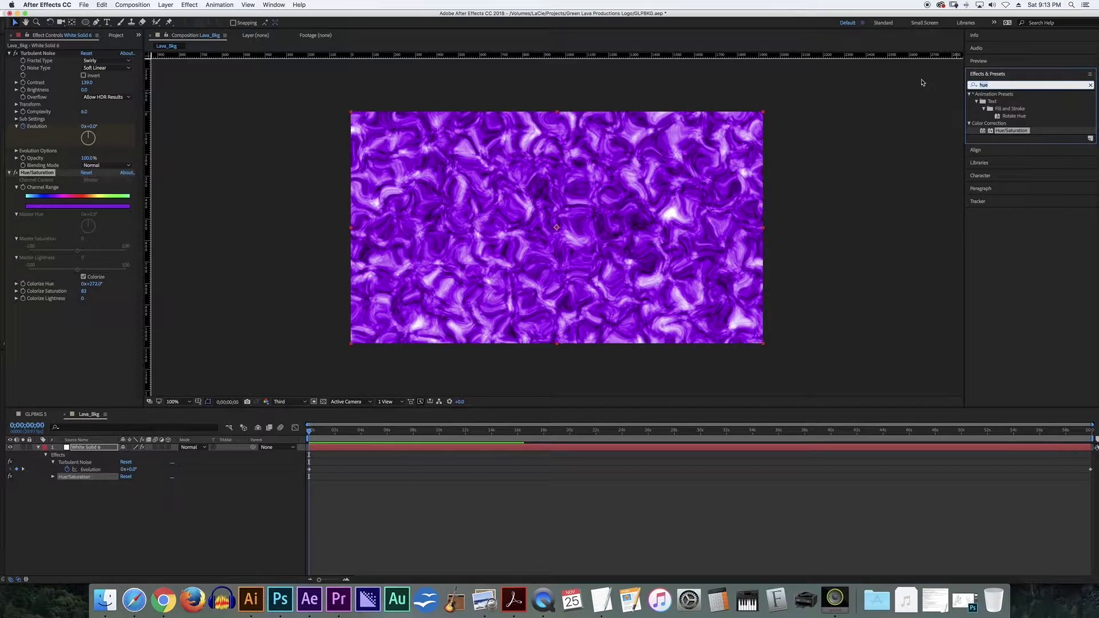
Apply the Invert effect to the lava noise layer.
text(invert)
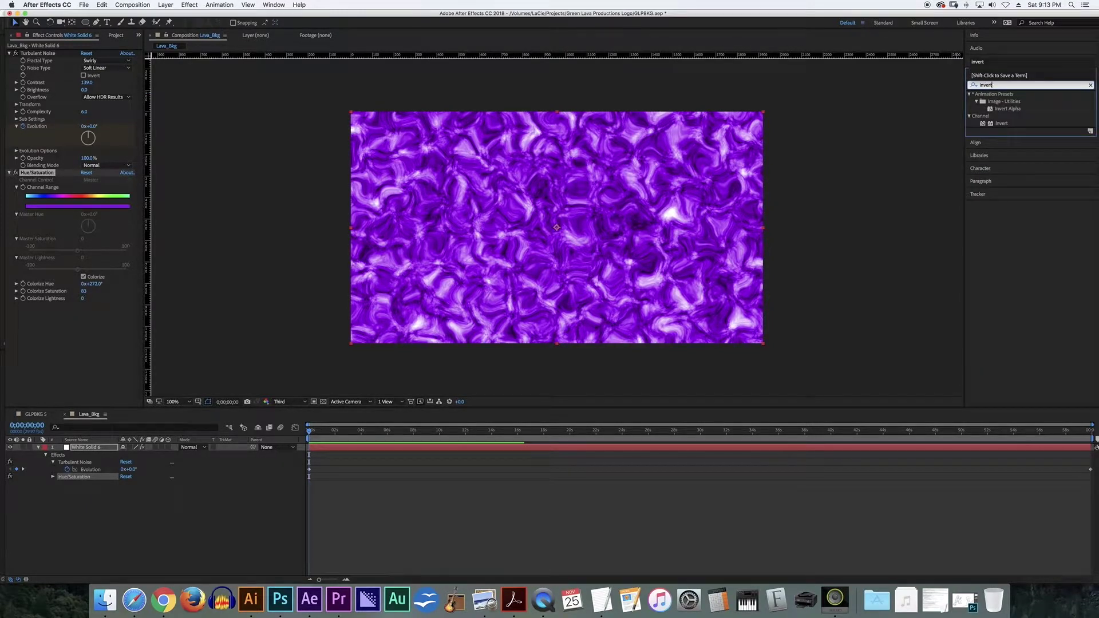
drag(1012, 123, 83, 335)
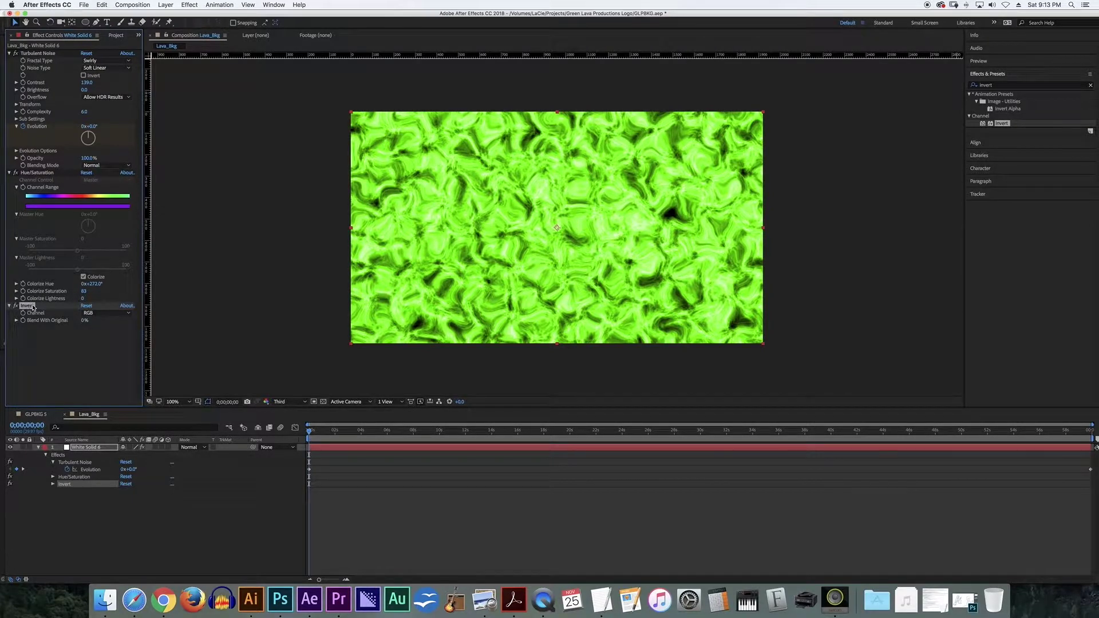
drag(308, 430, 330, 437)
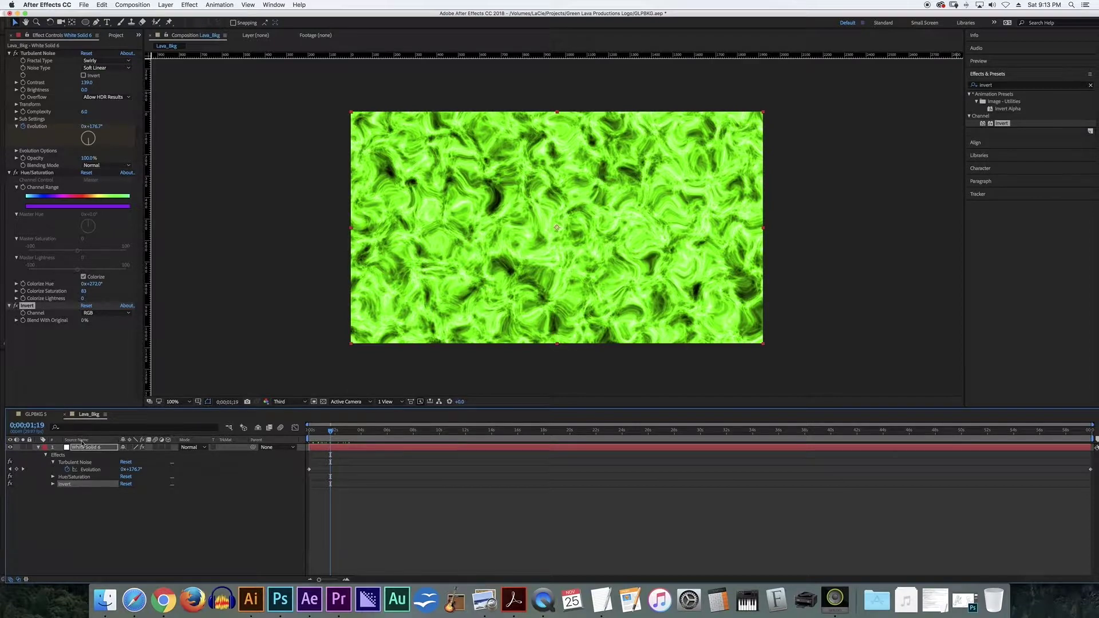
Toggle Invert on and off repeatedly to compare, leaving it on.
click(18, 306)
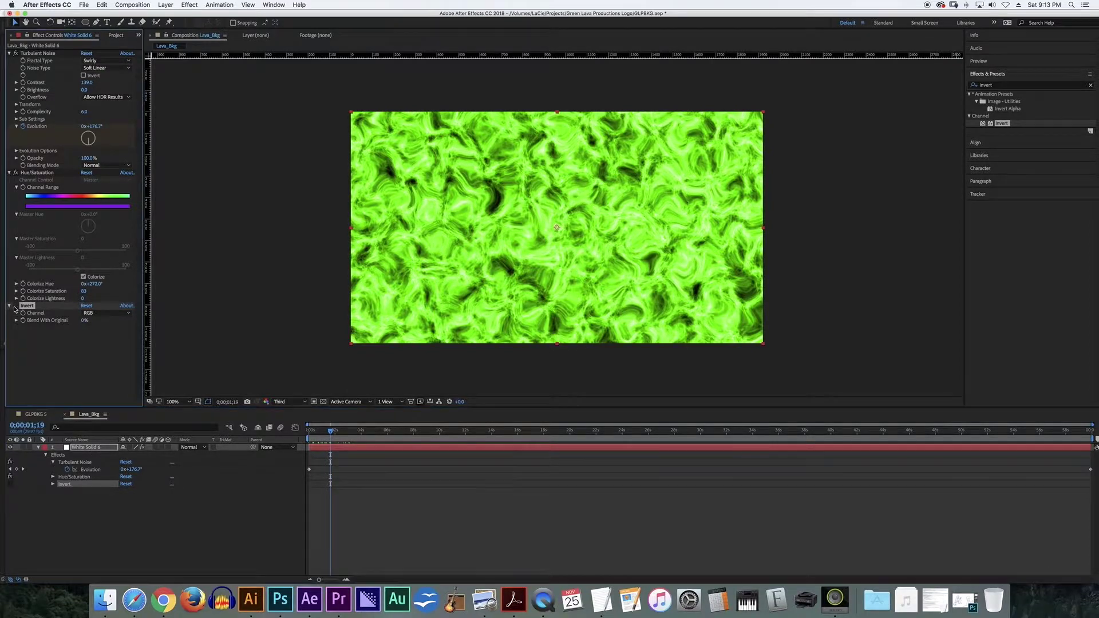
click(17, 306)
click(18, 307)
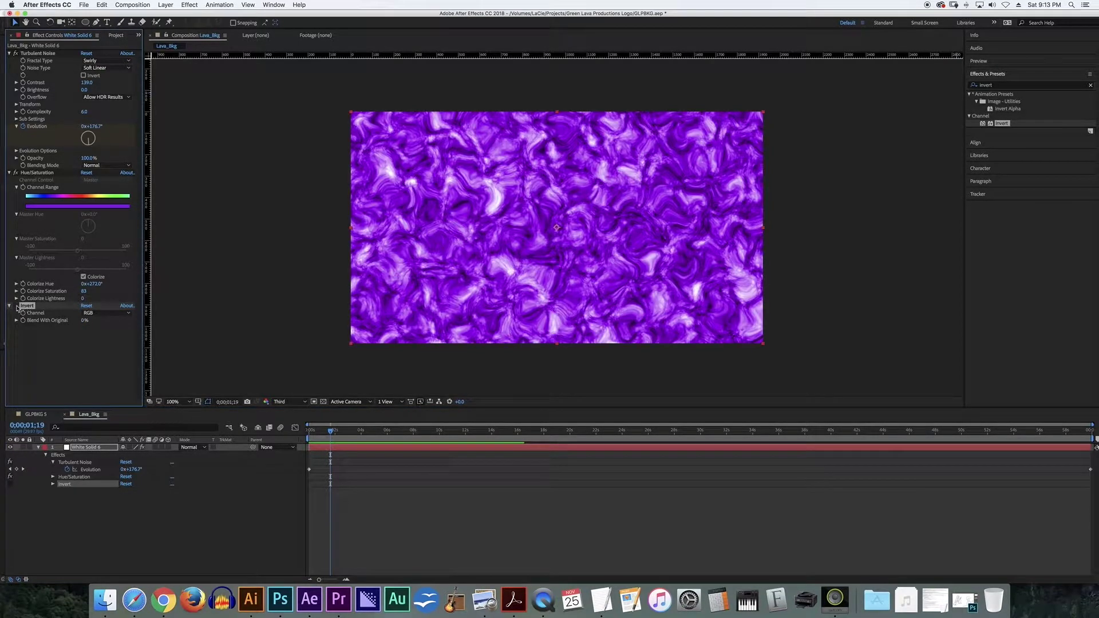
click(17, 306)
click(18, 307)
click(18, 306)
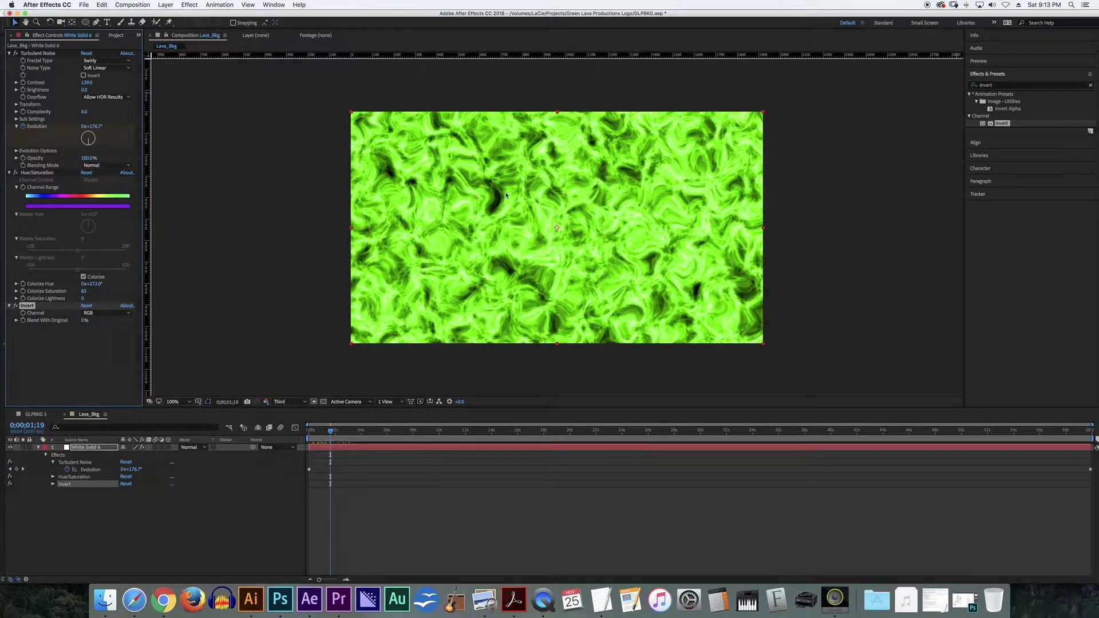
drag(330, 431, 356, 437)
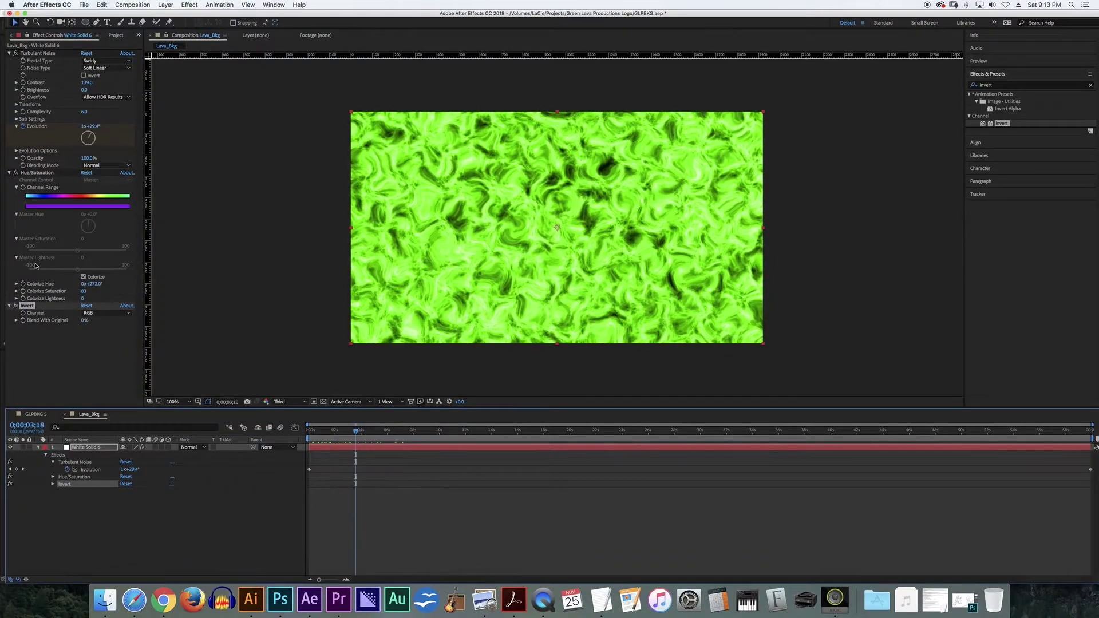
click(16, 306)
click(16, 307)
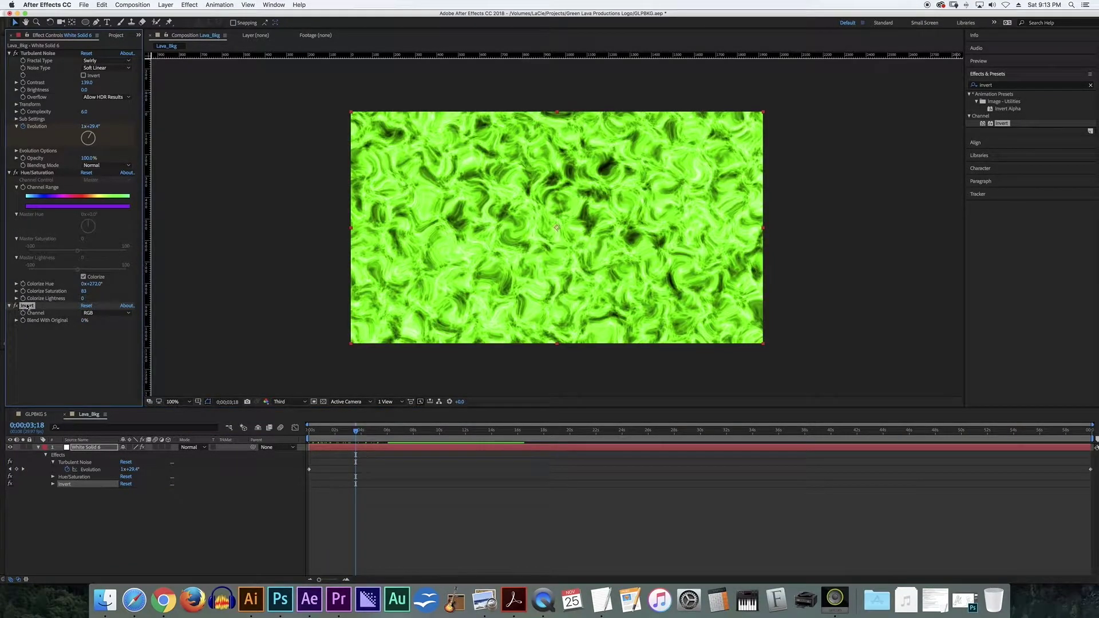
drag(356, 435, 304, 449)
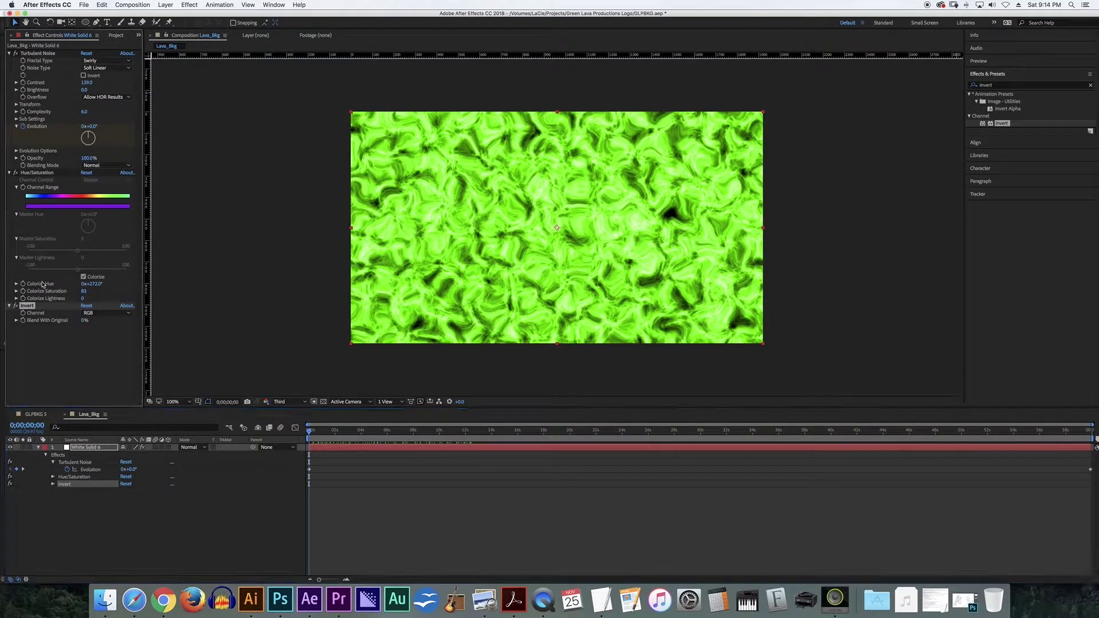
Retune Colorize Hue so the inverted lava reads purple.
drag(90, 284, 165, 291)
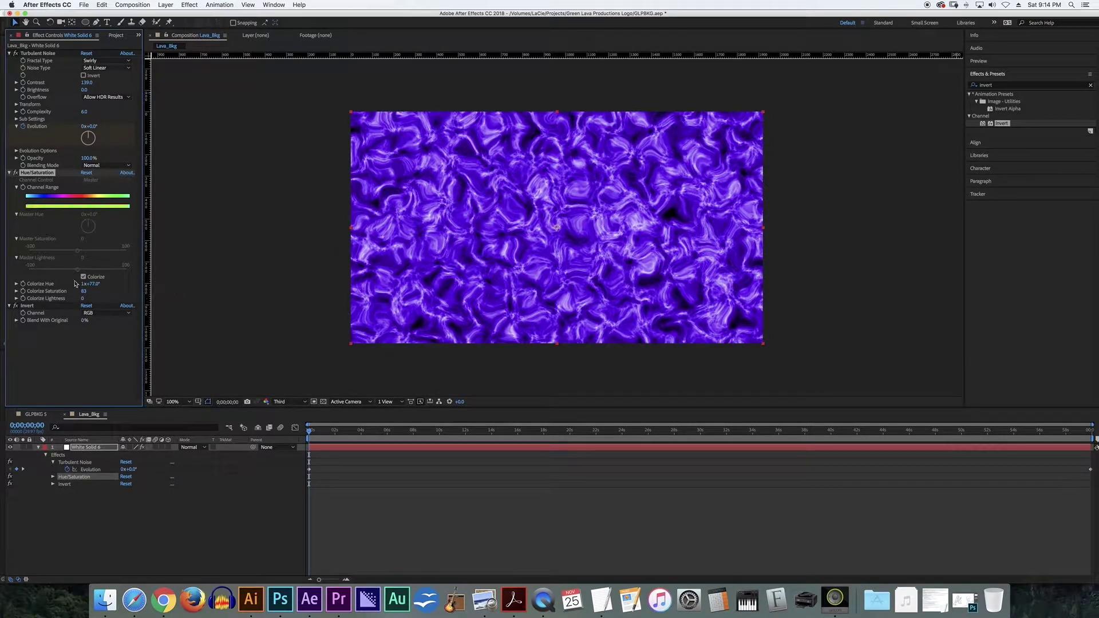
mouse_move(90, 284)
mouse_down()
mouse_move(80, 286)
mouse_move(103, 293)
mouse_up()
drag(319, 430, 244, 411)
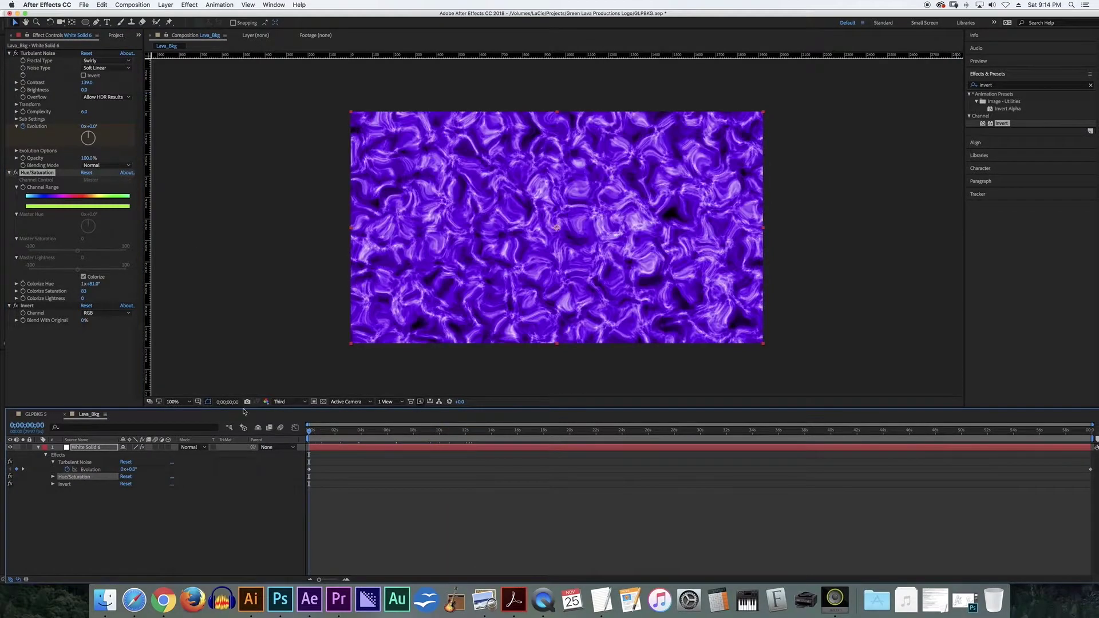
click(1002, 85)
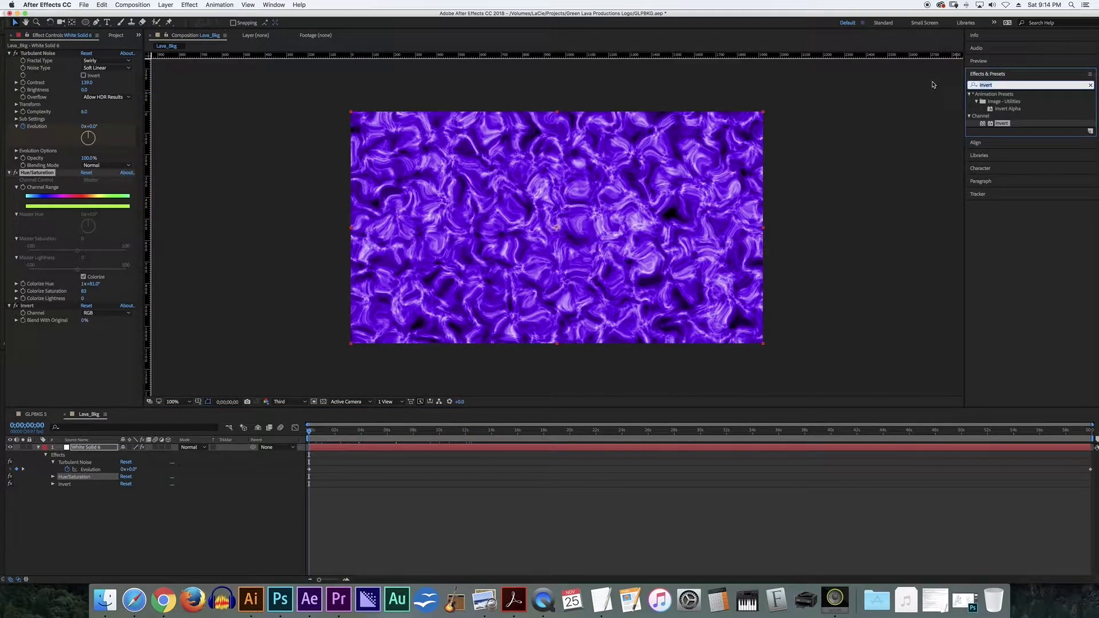
Apply Curves to the lava layer and bend the curve for brighter, higher-contrast tones.
text(cur)
text(ves)
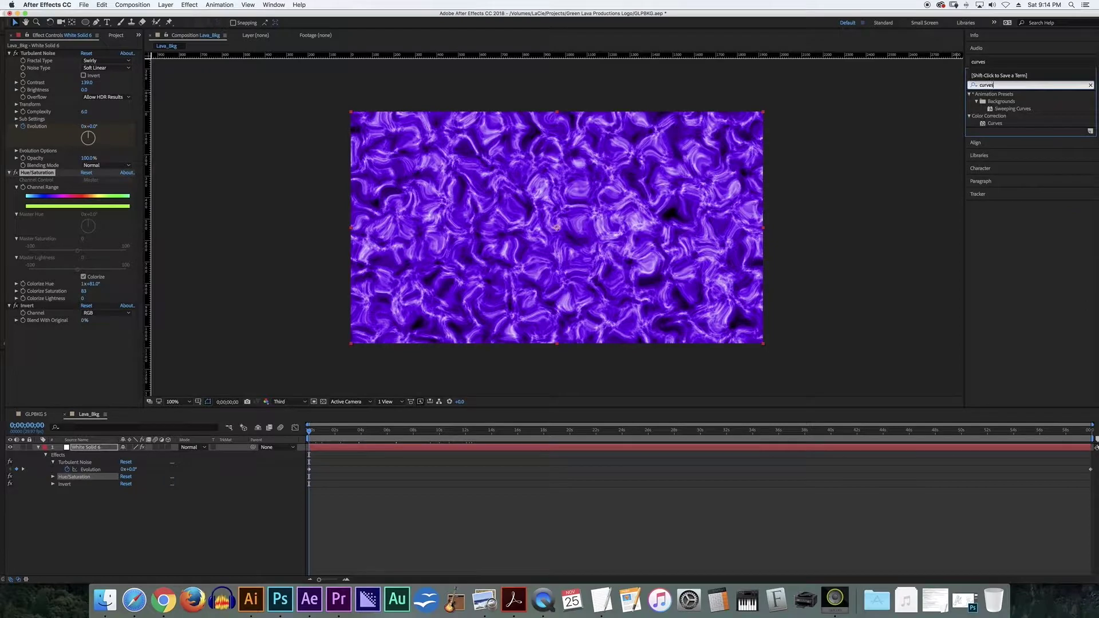
drag(1003, 123, 93, 346)
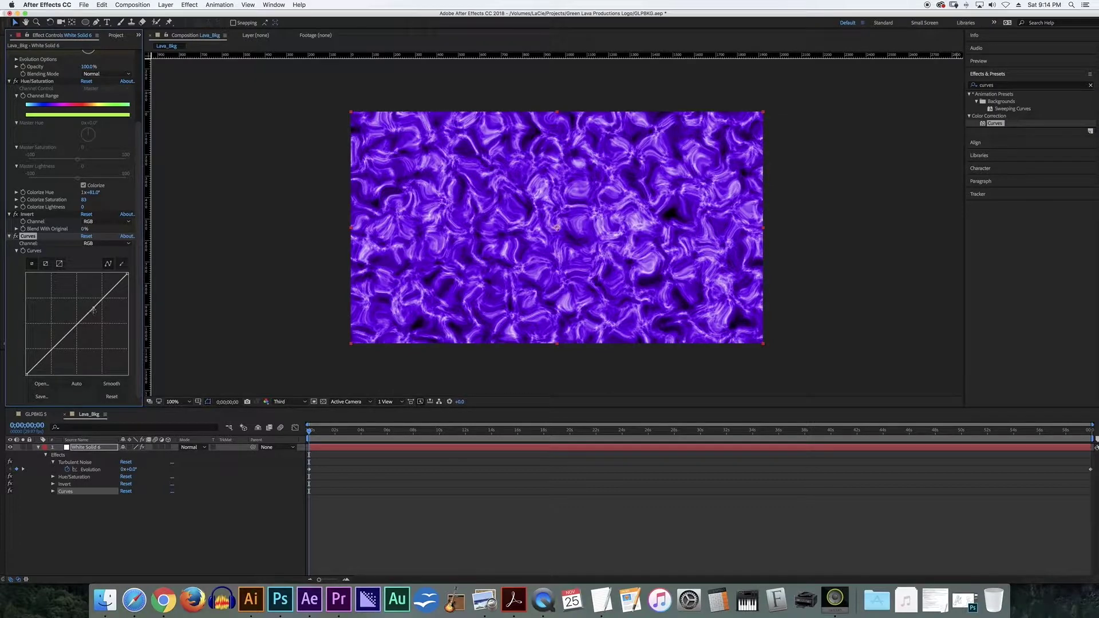
drag(94, 308, 74, 347)
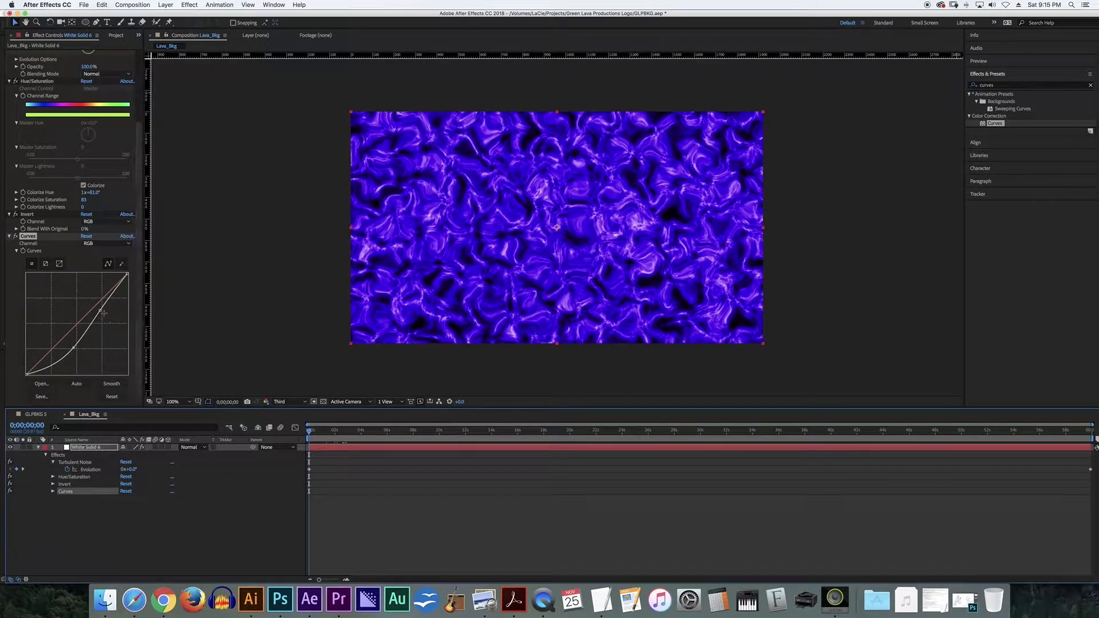
drag(101, 311, 99, 314)
Lower the Turbulent Noise Brightness.
drag(324, 435, 295, 442)
scroll(51, 215, up, 5)
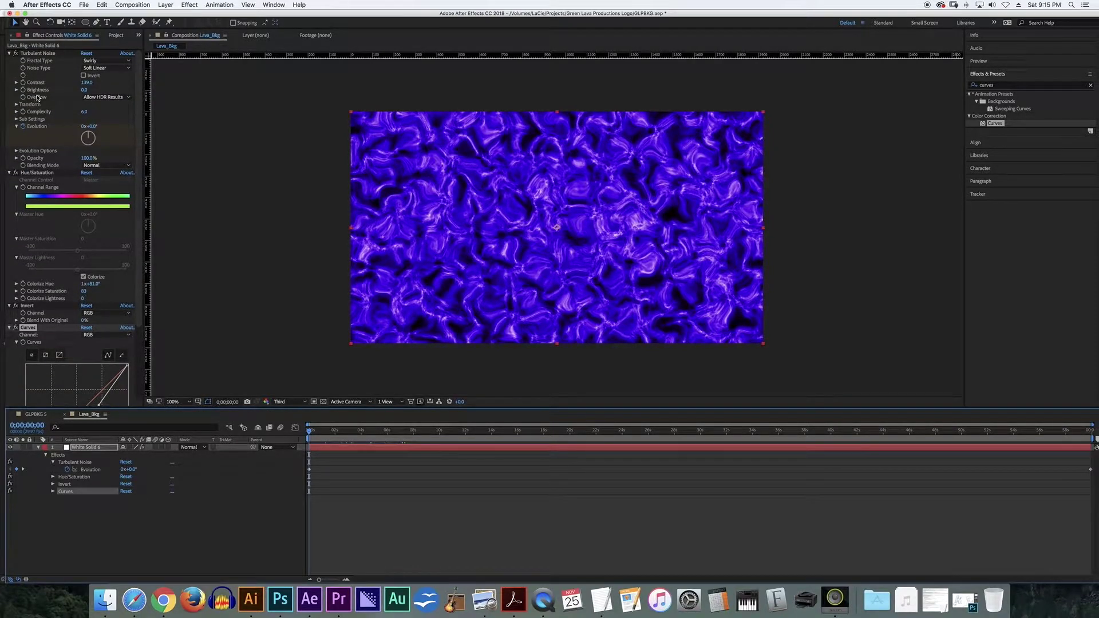
drag(83, 90, 87, 91)
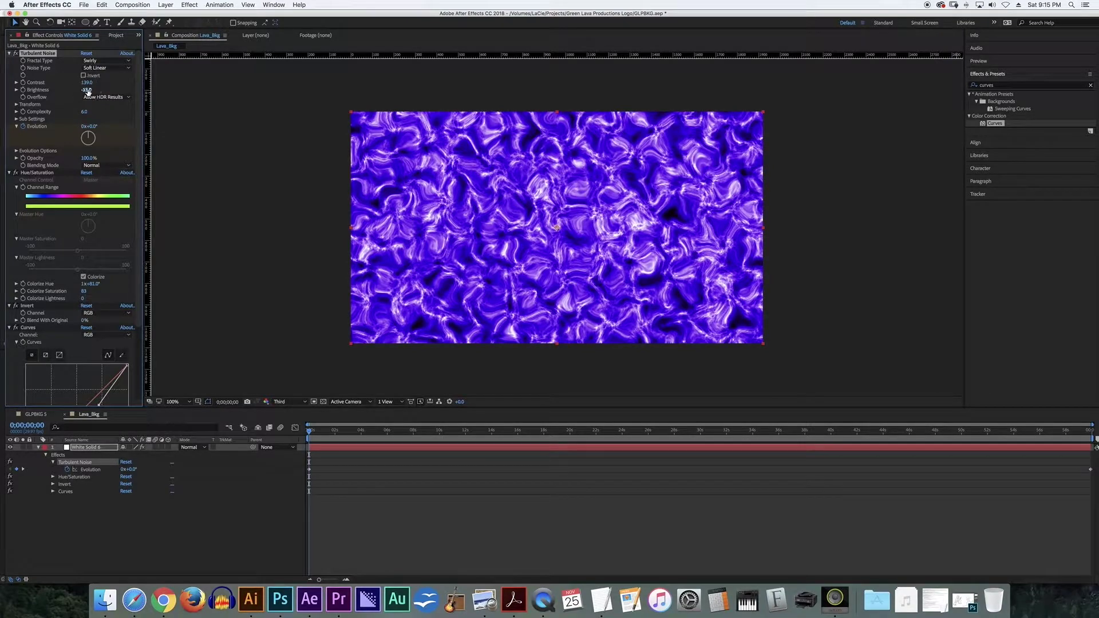
Preview the animated lava and deselect the Turbulent Noise effect.
key(space)
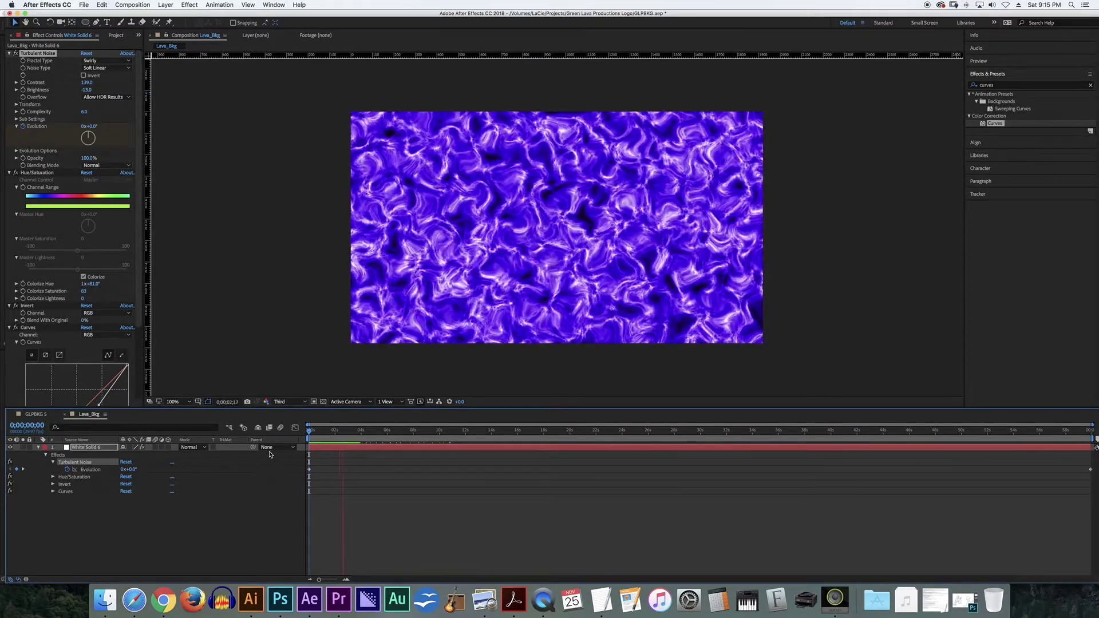
key(space)
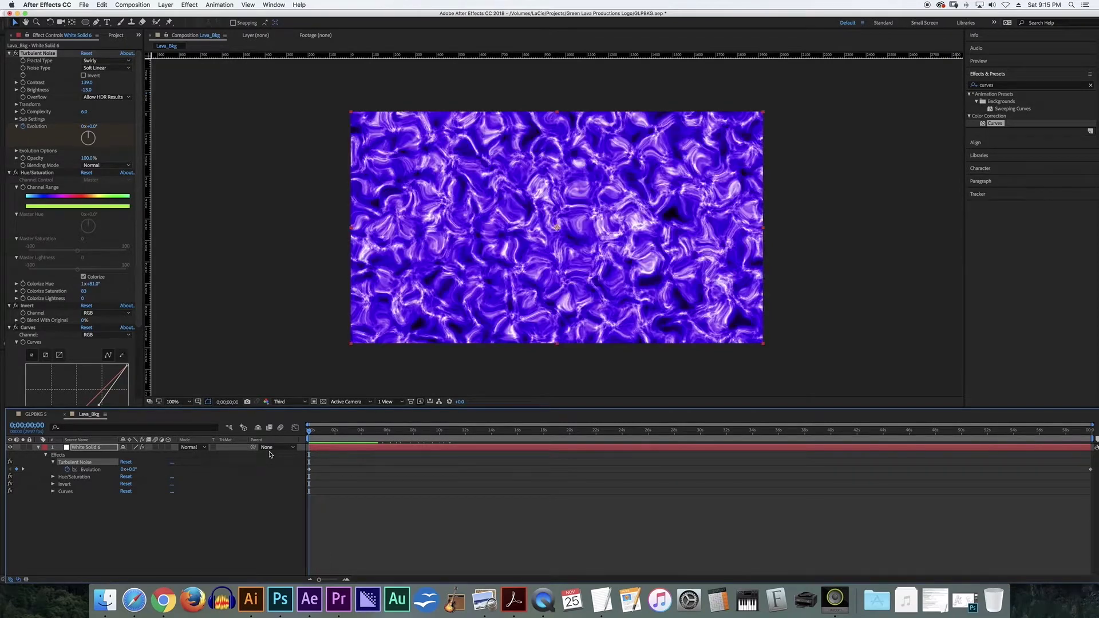
click(86, 448)
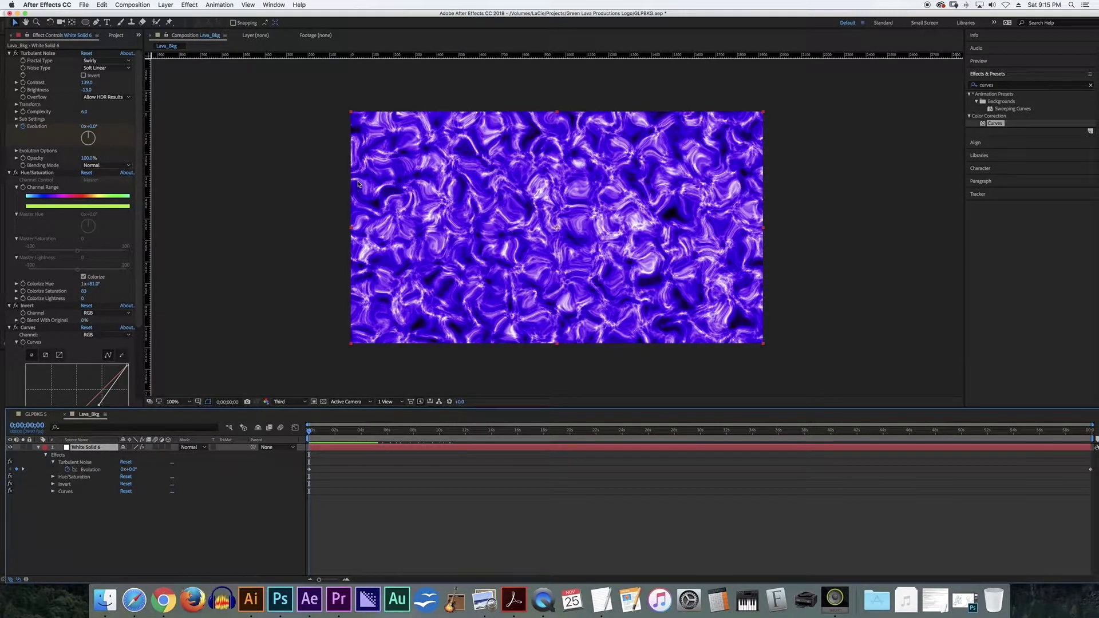
Check GLPBKG 5 for reference, then start a new solid in Lava_Bkg.
click(39, 414)
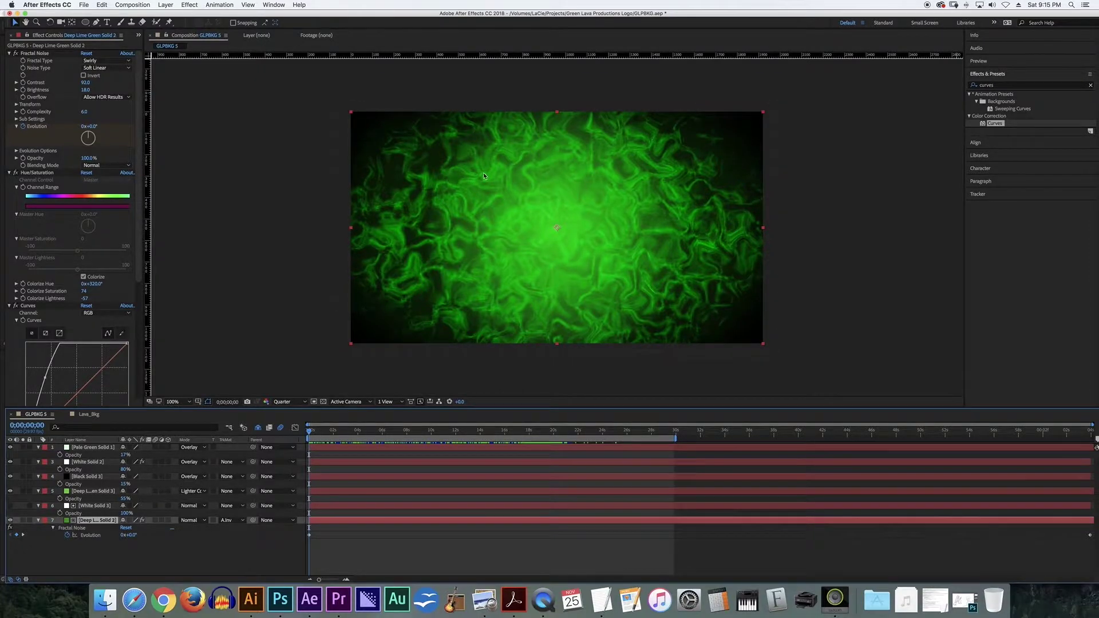
click(89, 414)
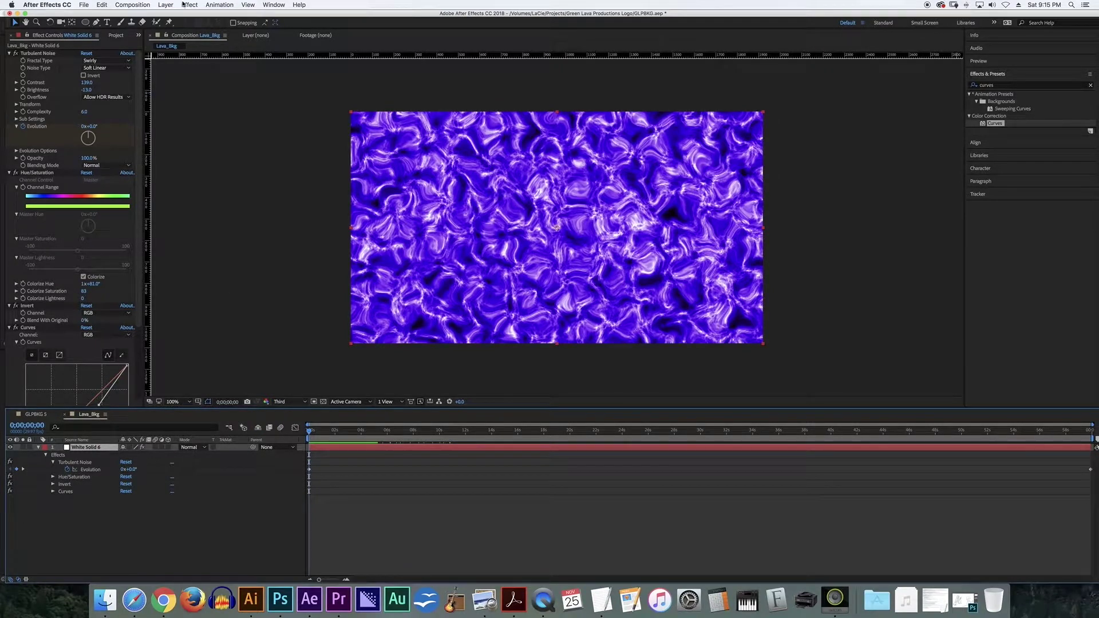
click(165, 5)
mouse_move(171, 15)
click(289, 26)
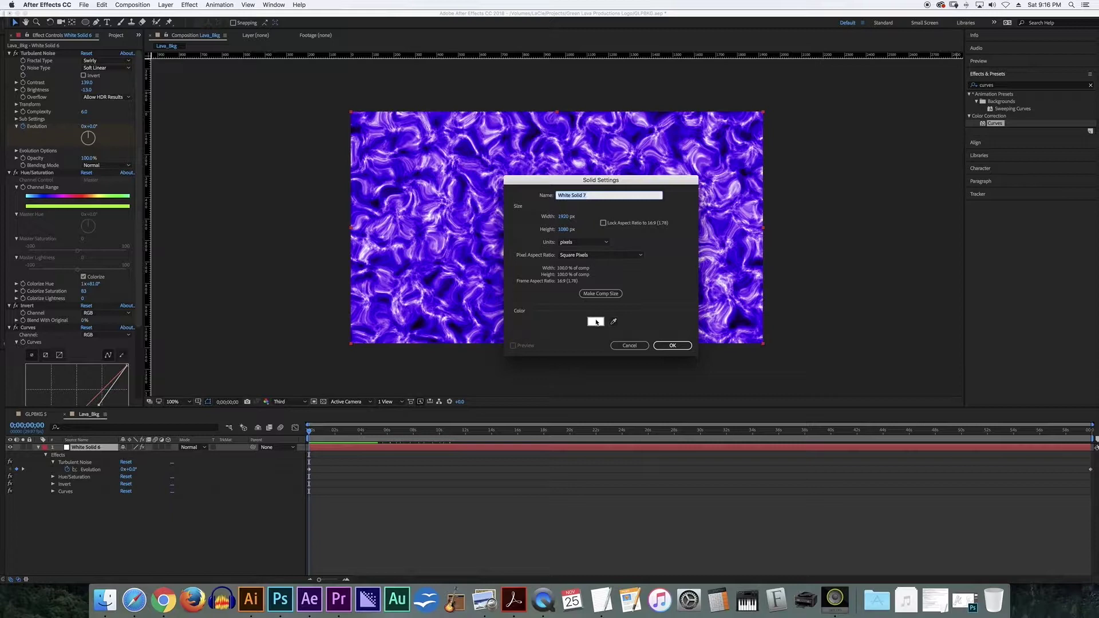
Create the solid with colour 000000 as Black Solid 8.
click(594, 323)
text(000000)
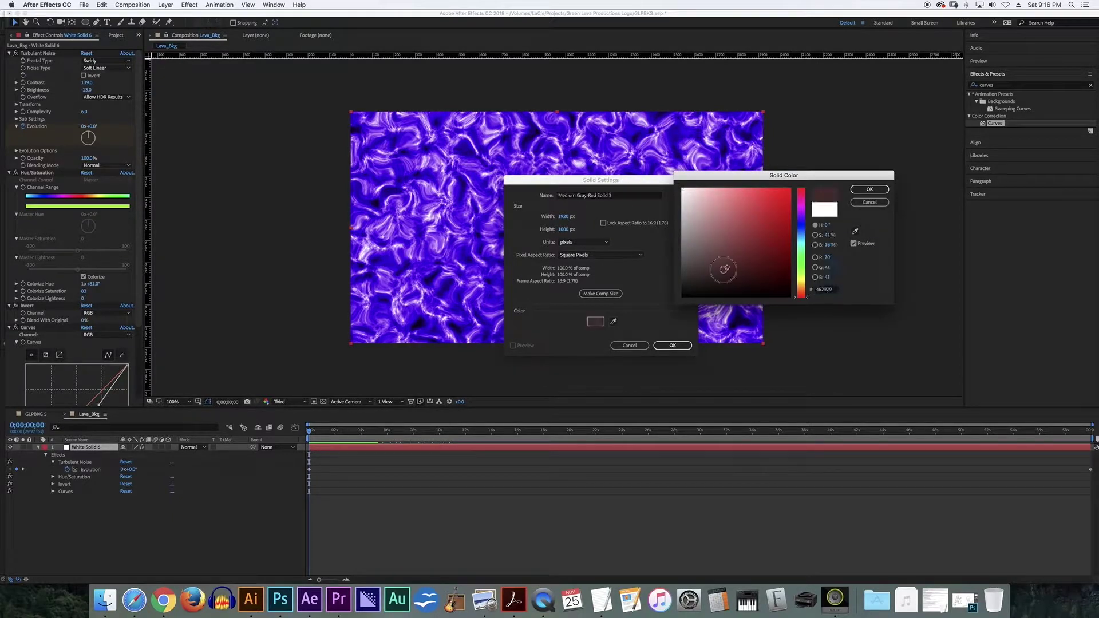
click(869, 189)
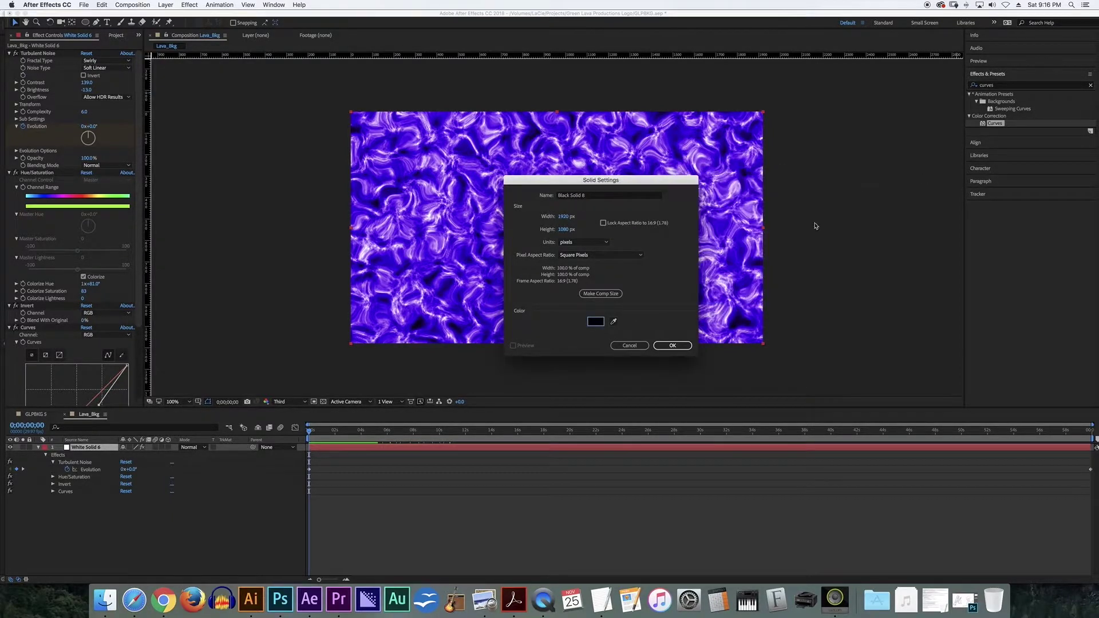
click(673, 346)
Select Black Solid 8 and search Effects & Presets for 'gradie'.
click(75, 454)
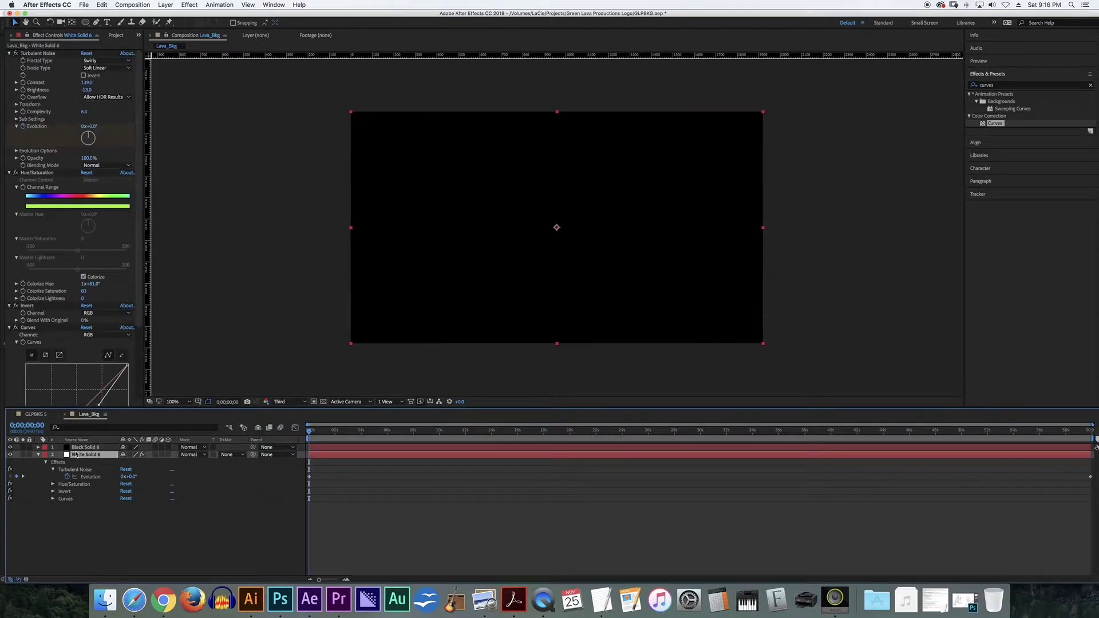
click(83, 447)
click(81, 455)
click(85, 448)
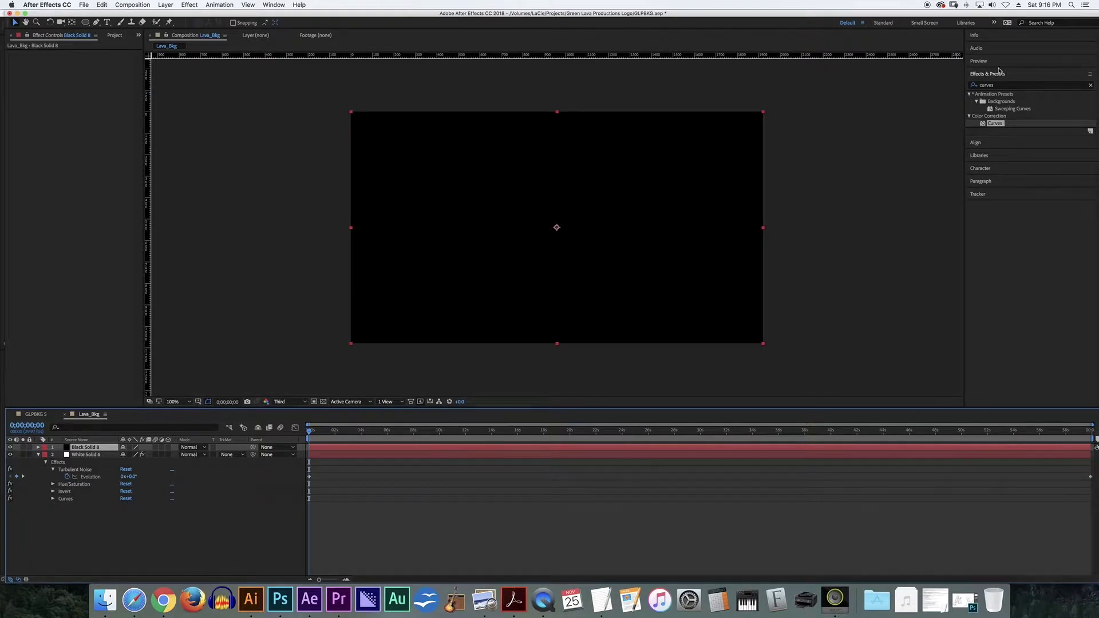
click(1015, 87)
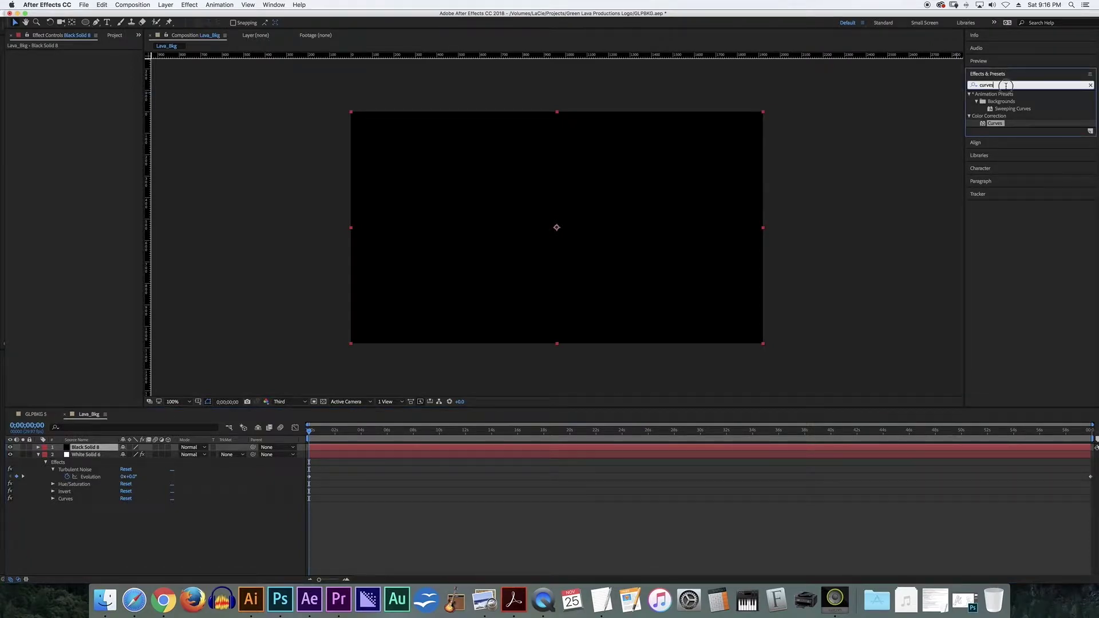
text(gradien)
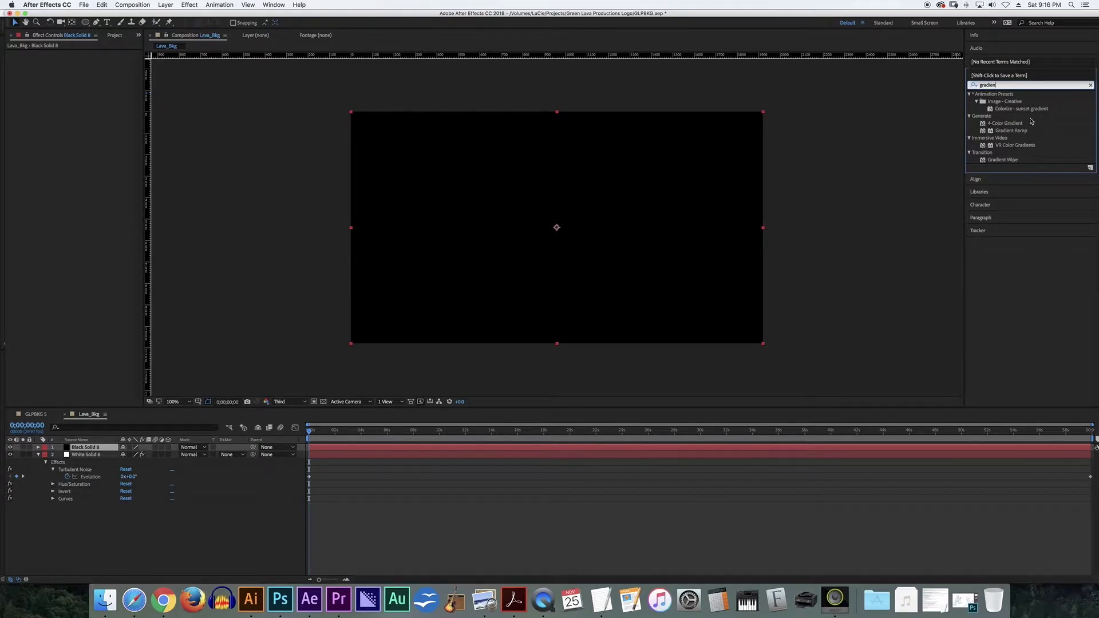
Apply a Gradient Ramp effect to Black Solid 8 and set its shape to Radial Ramp.
click(997, 131)
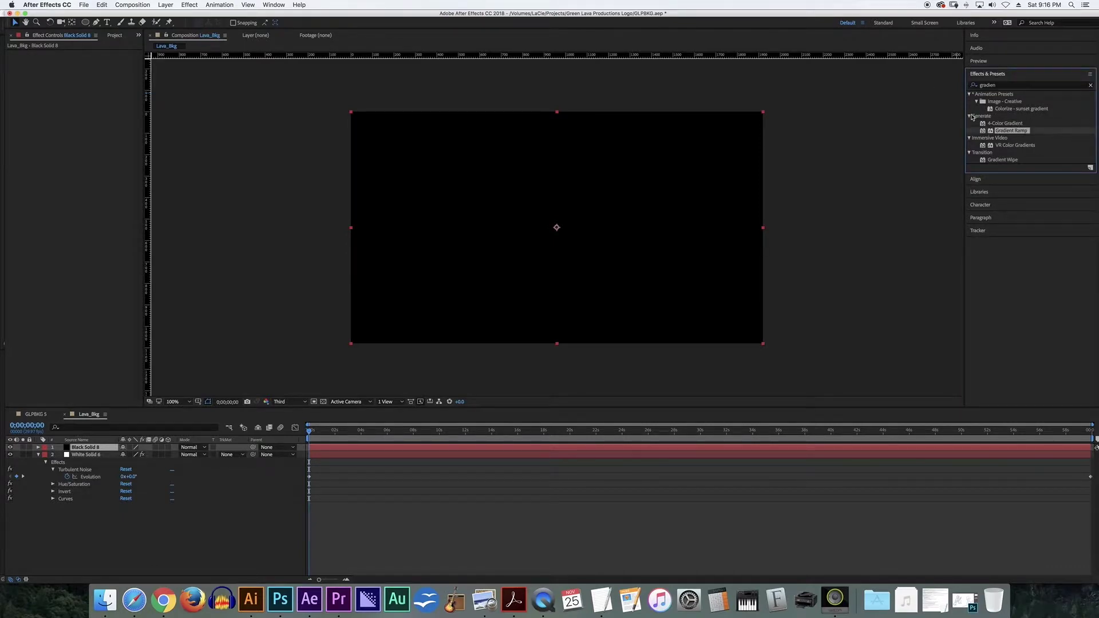
drag(1010, 131, 545, 196)
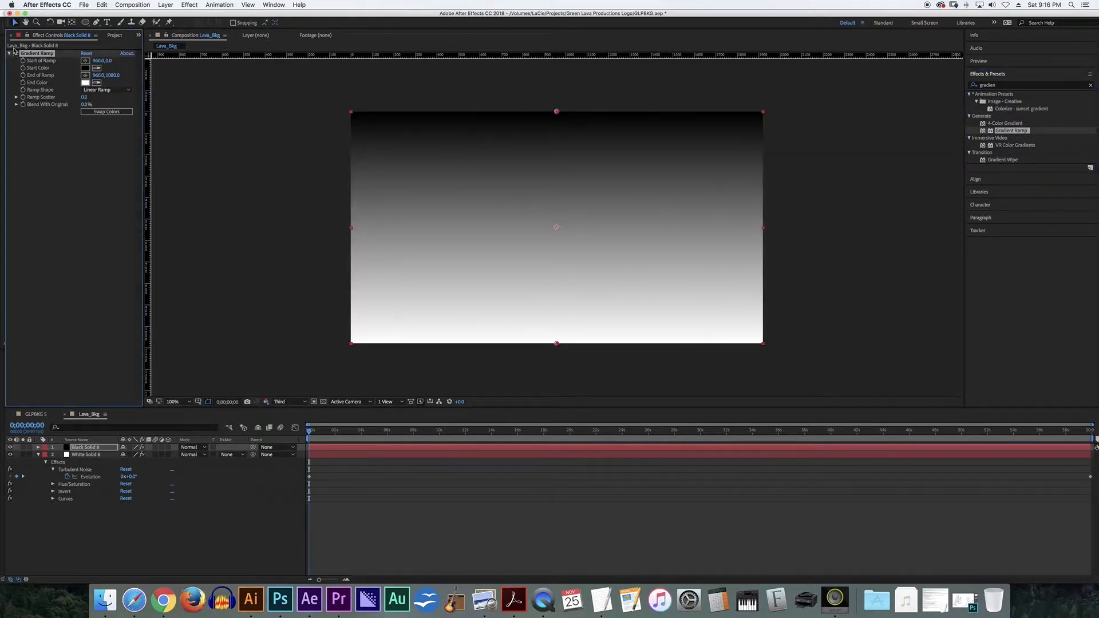
click(89, 90)
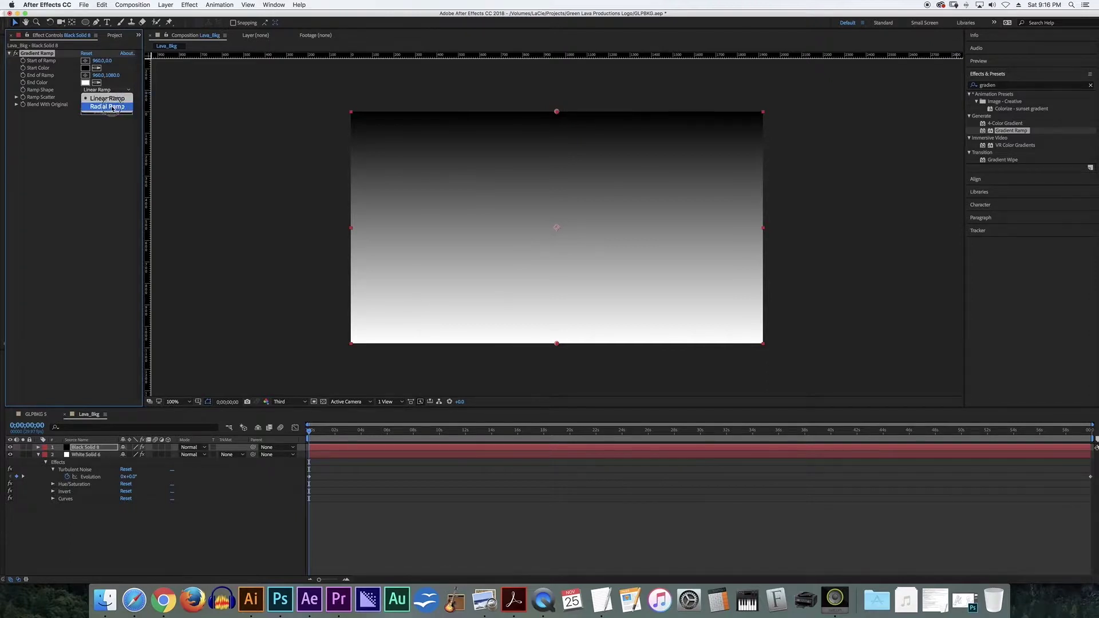
click(112, 98)
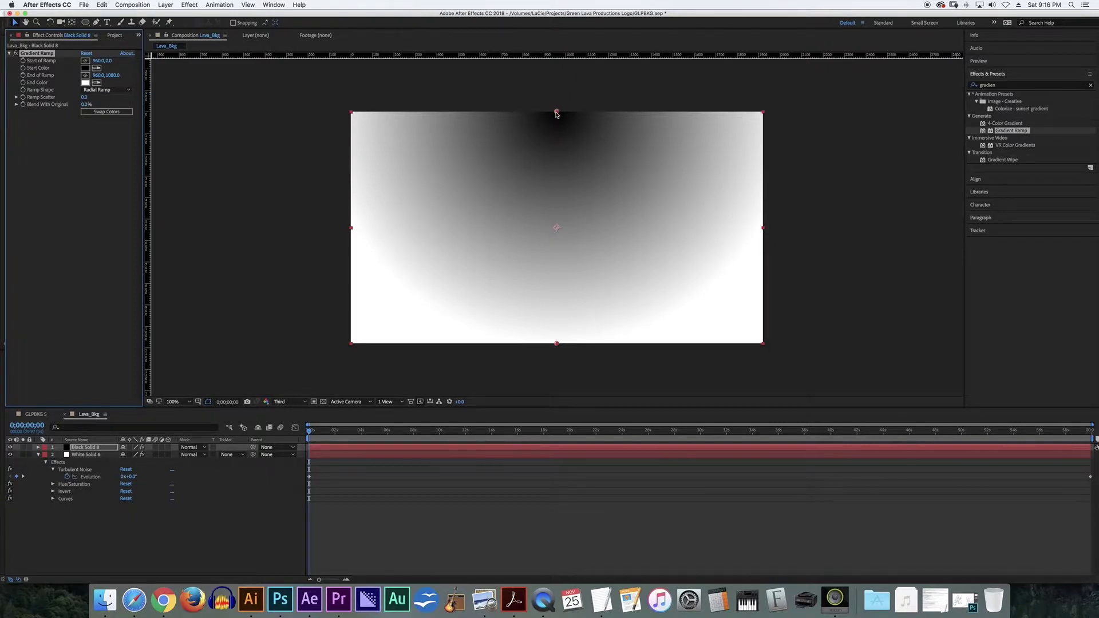
Centre the ramp's start point in the frame and drag the end point outward to size the gradient.
drag(556, 112, 555, 231)
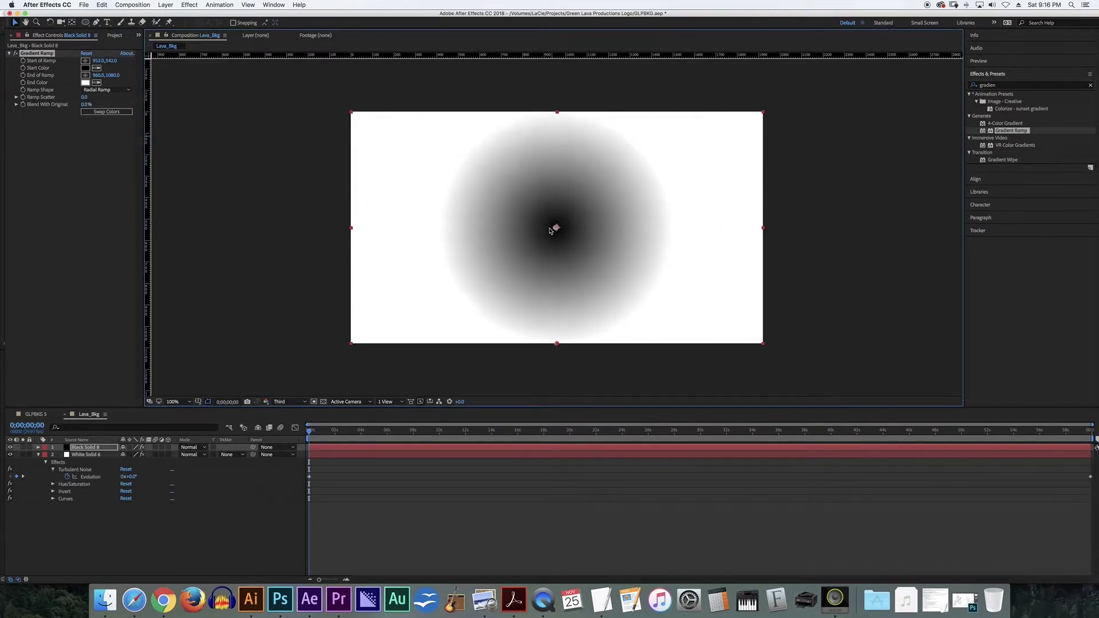
drag(95, 60, 105, 60)
drag(185, 63, 128, 66)
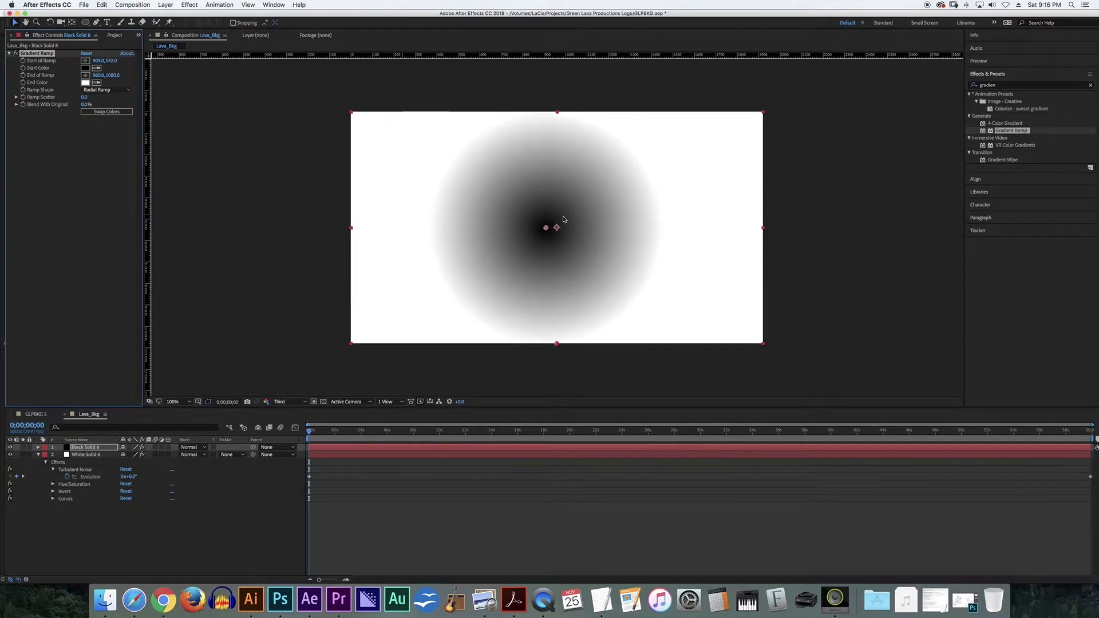
drag(546, 228, 559, 229)
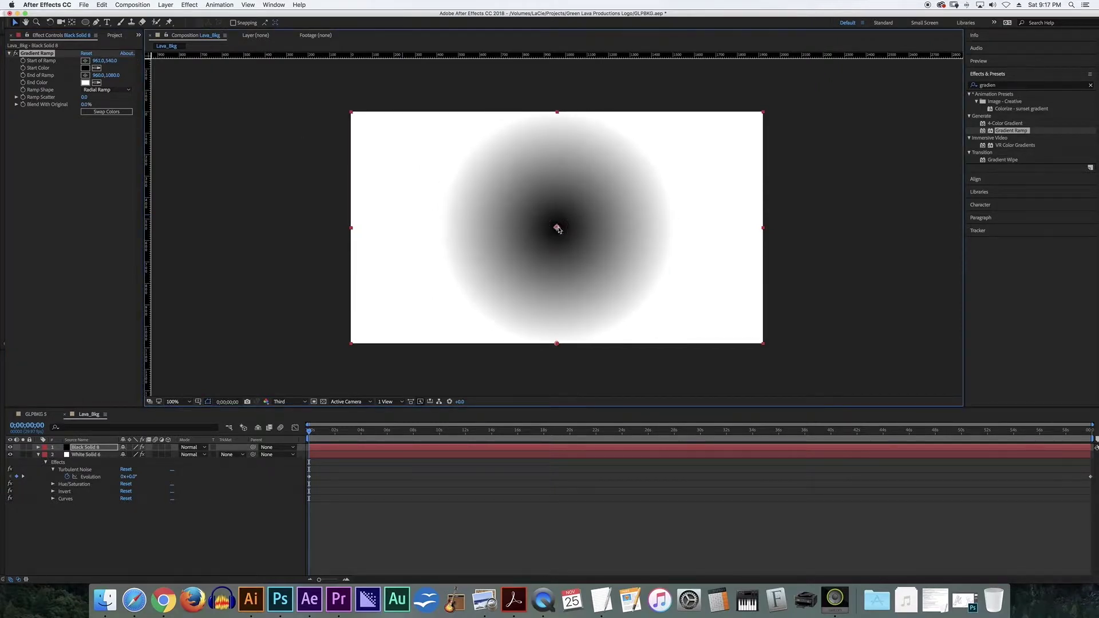
drag(555, 346, 546, 385)
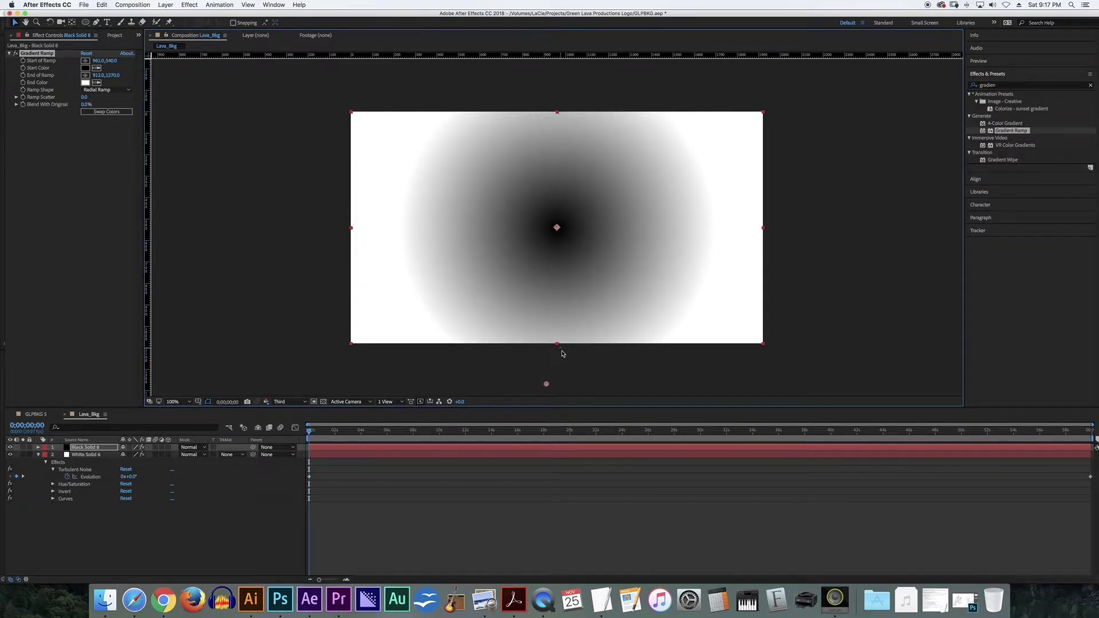
drag(546, 386, 544, 388)
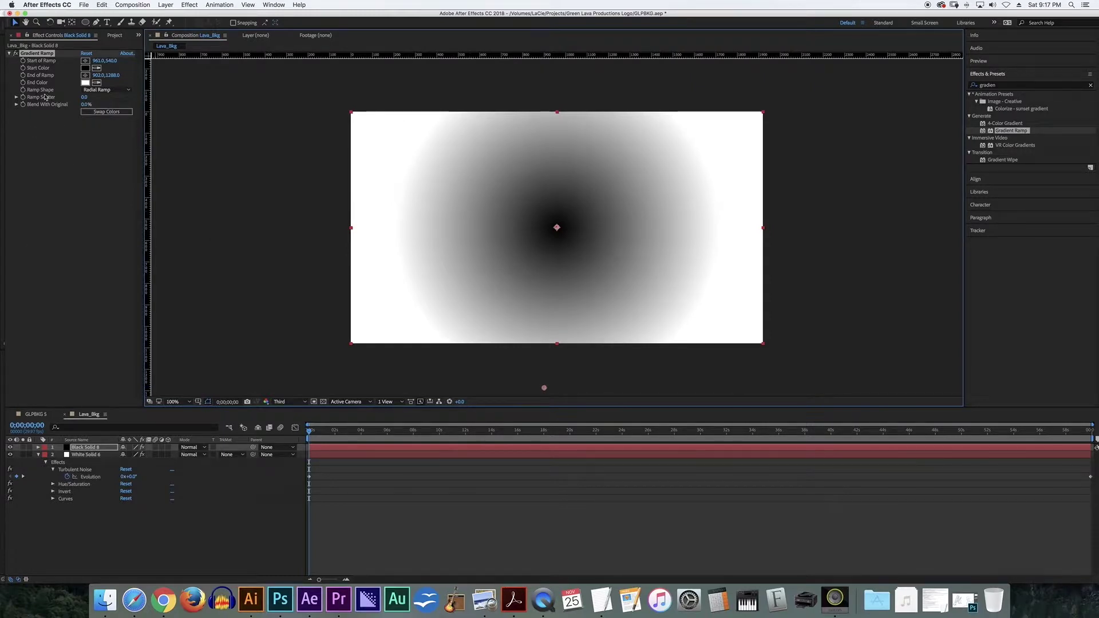
Swap the ramp colours to white centre, black edges, and widen the gradient toward the corners.
click(107, 112)
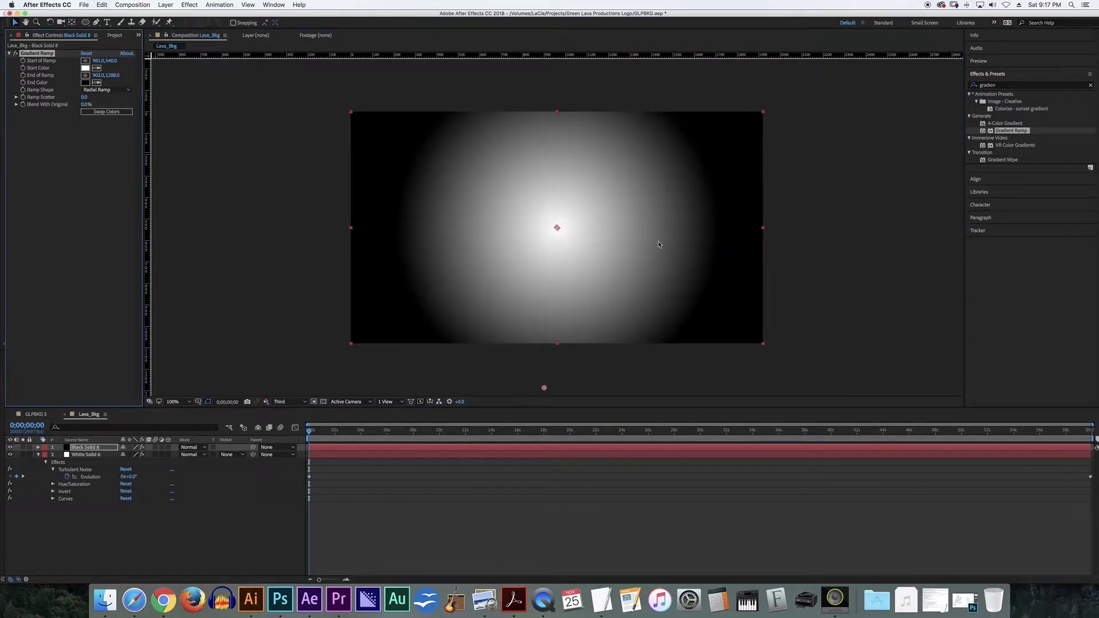
mouse_move(544, 390)
mouse_down()
mouse_move(540, 375)
mouse_move(542, 394)
mouse_up()
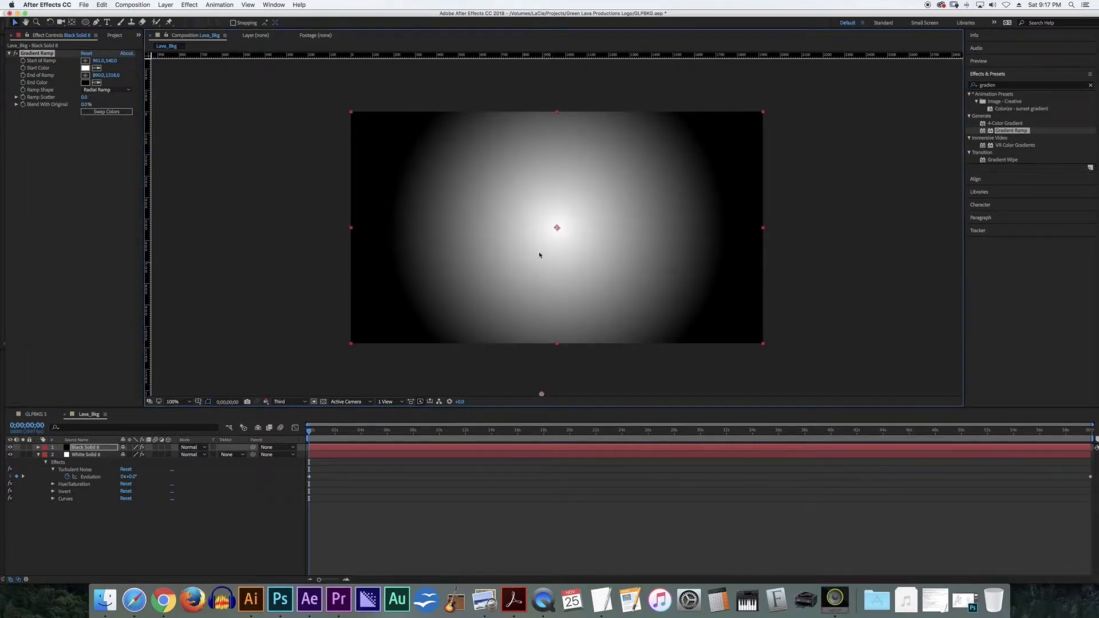
drag(557, 228, 556, 228)
drag(542, 394, 444, 402)
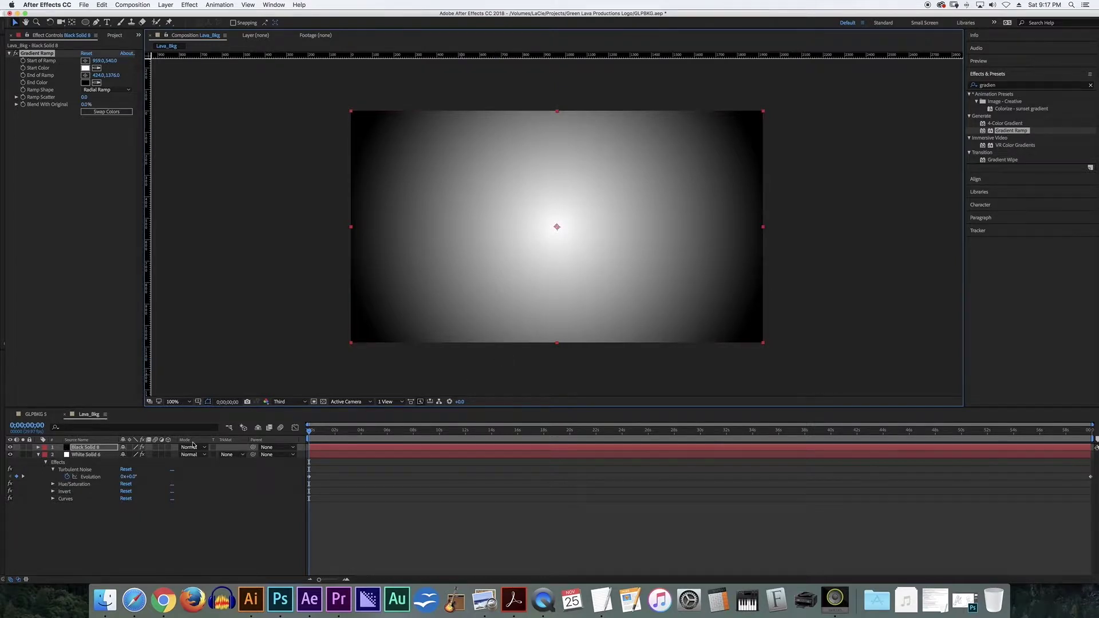
Rename the White Solid 6 noise layer to Lava_bkg, correcting a typo.
click(85, 454)
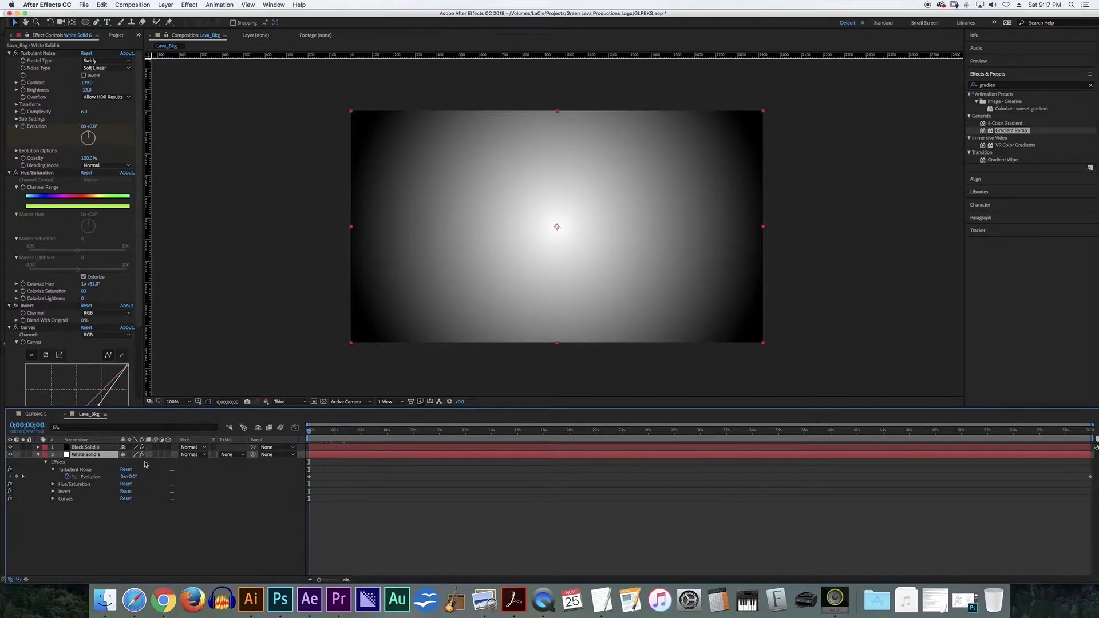
click(86, 447)
click(87, 455)
key(Return)
text(L)
key(Return)
key(Return)
click(87, 455)
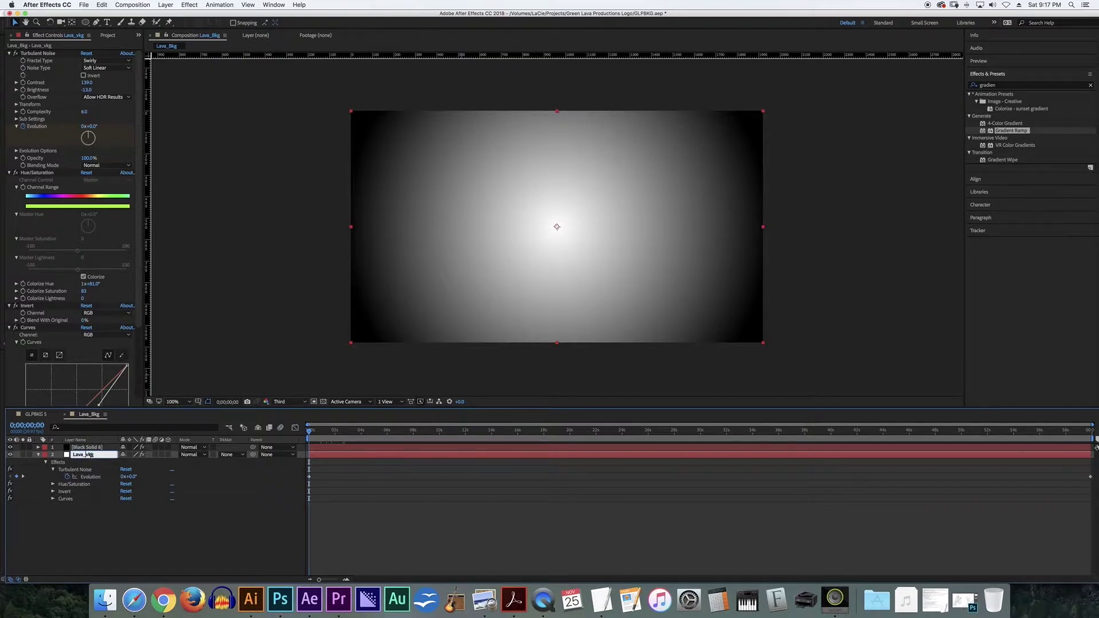
key(Return)
Set Lava_bkg's track matte to Luma Matte using Black Solid 8.
click(86, 448)
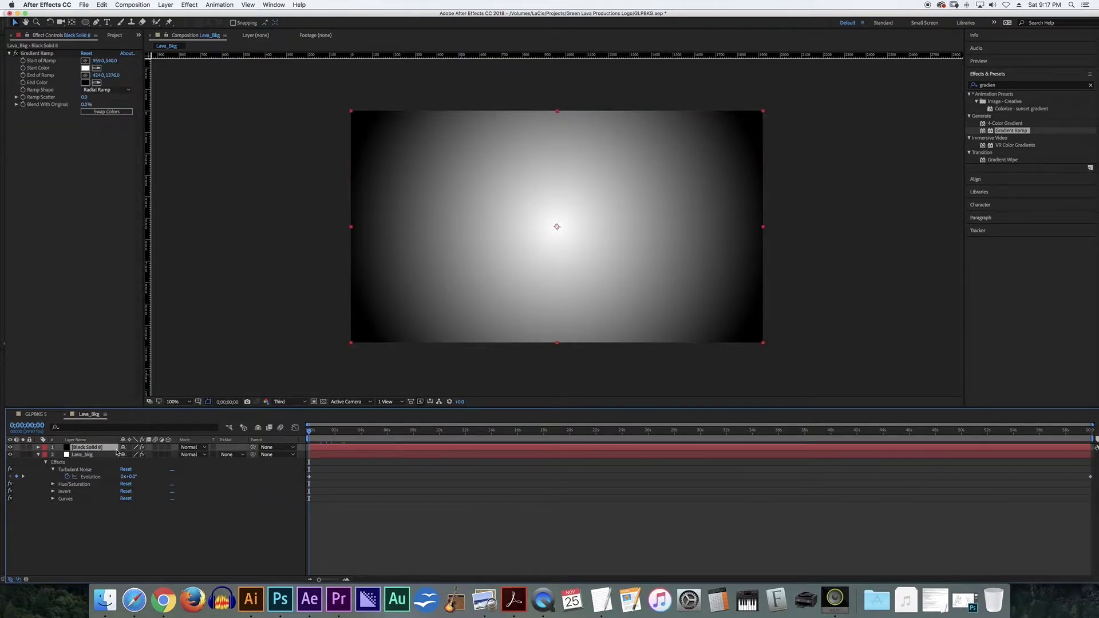
click(92, 455)
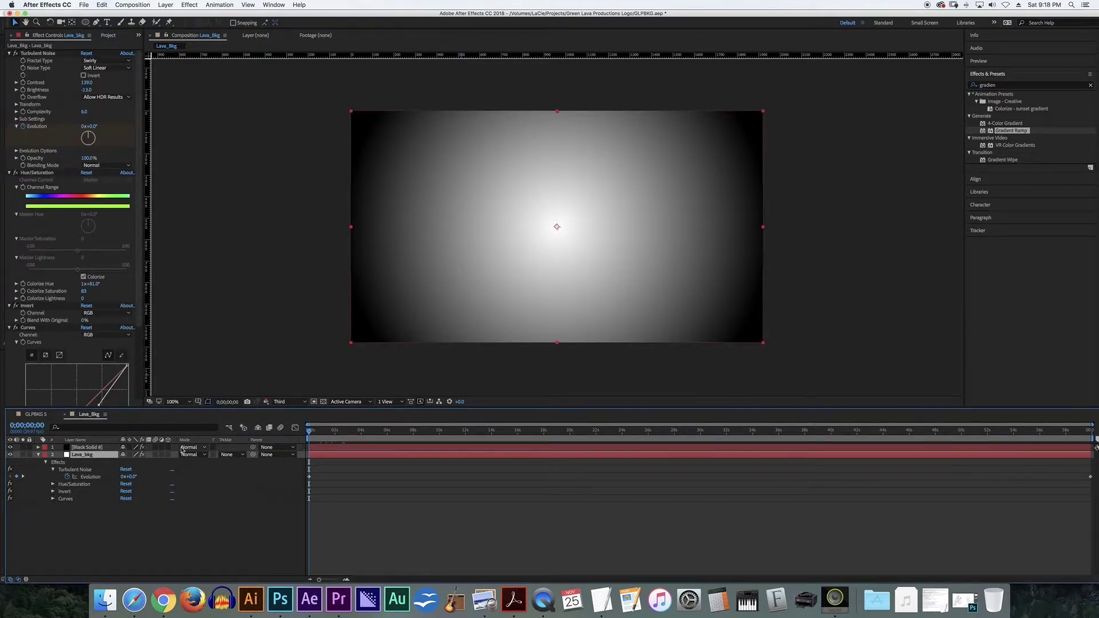
click(238, 455)
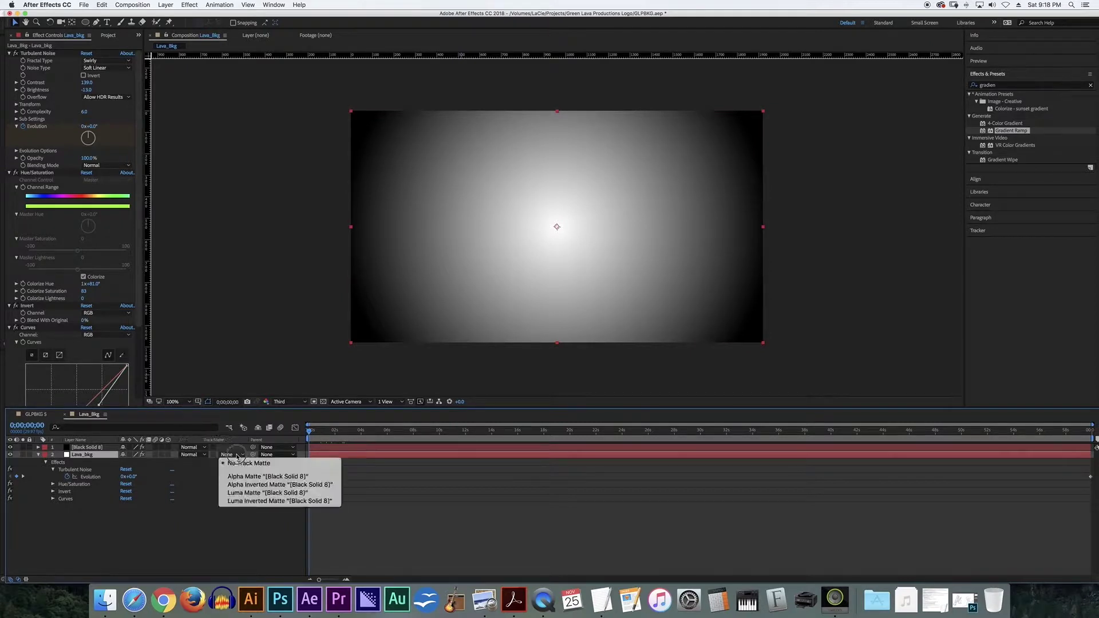
click(247, 493)
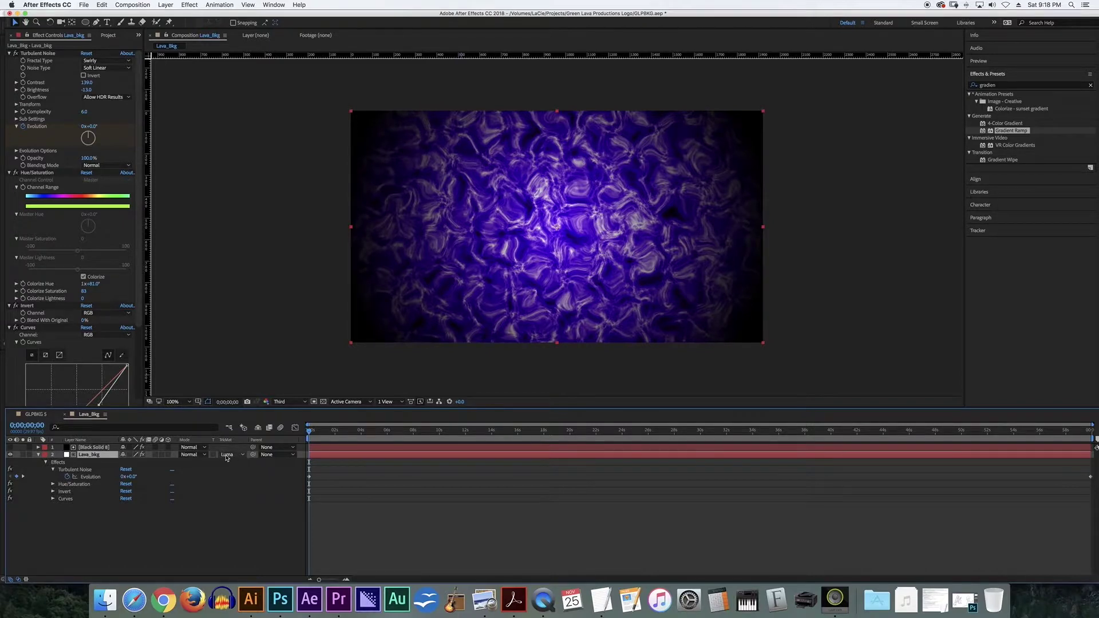
click(103, 448)
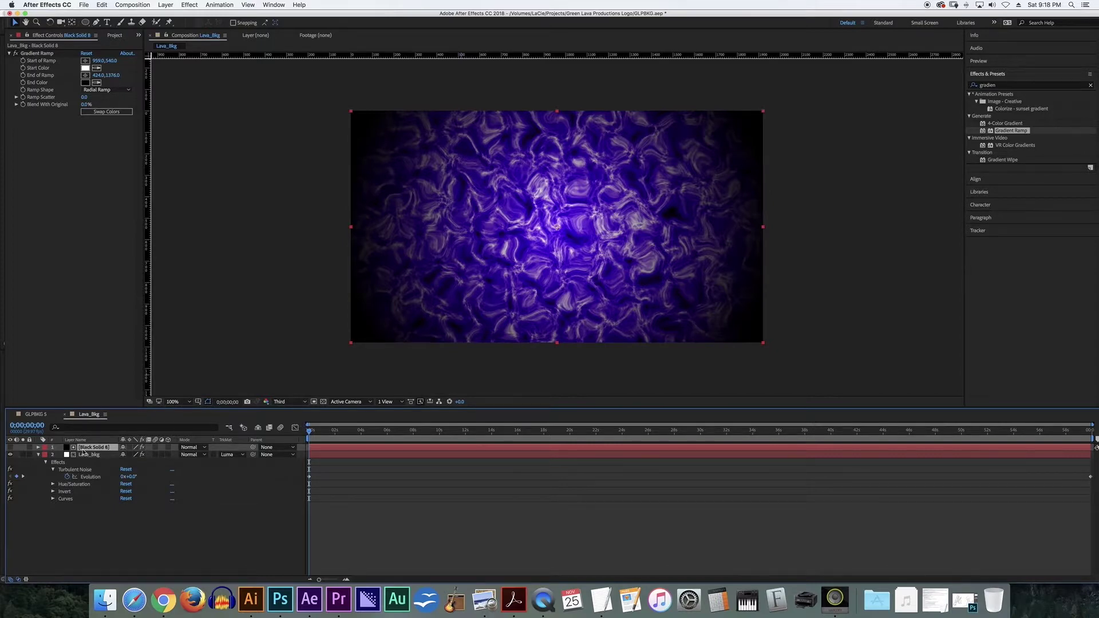
click(88, 455)
click(91, 448)
click(10, 448)
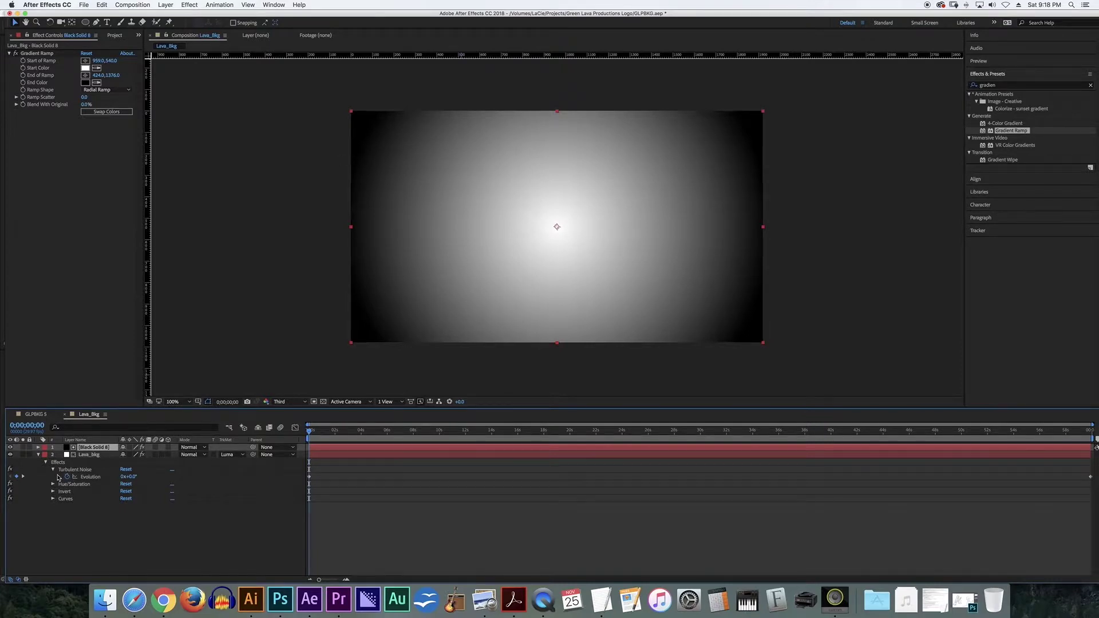
click(10, 447)
click(35, 53)
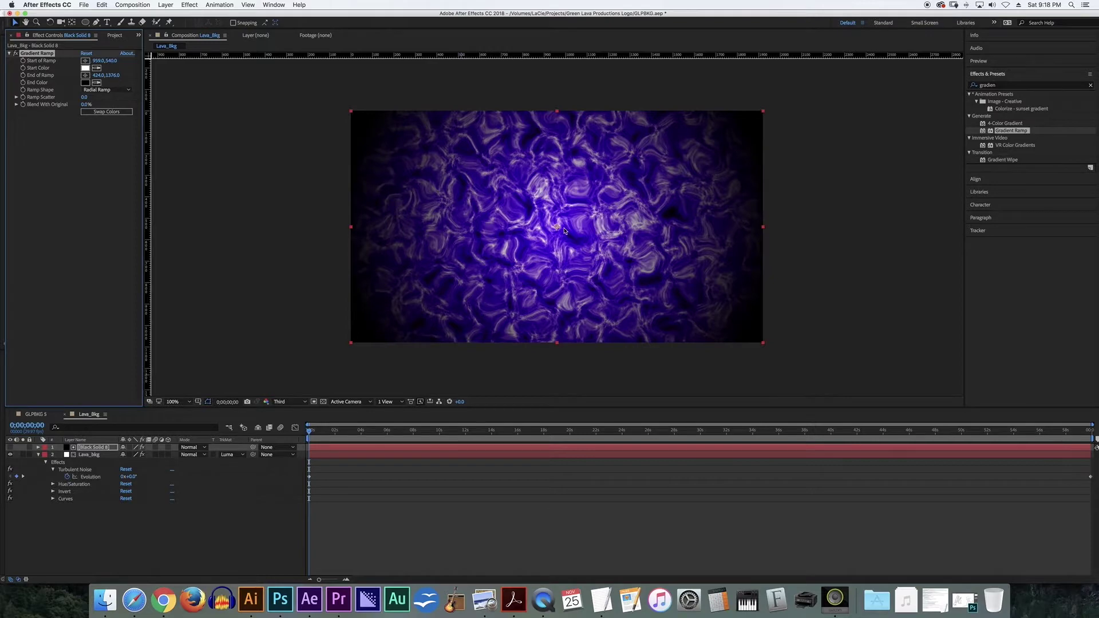
mouse_move(555, 227)
mouse_down()
mouse_move(385, 196)
mouse_move(424, 240)
mouse_move(572, 229)
mouse_move(659, 240)
mouse_move(541, 287)
mouse_move(532, 194)
mouse_move(400, 206)
mouse_move(389, 310)
mouse_move(523, 240)
mouse_move(659, 229)
mouse_move(560, 232)
mouse_move(419, 175)
mouse_move(584, 216)
mouse_move(716, 189)
mouse_move(469, 172)
mouse_move(557, 227)
mouse_up()
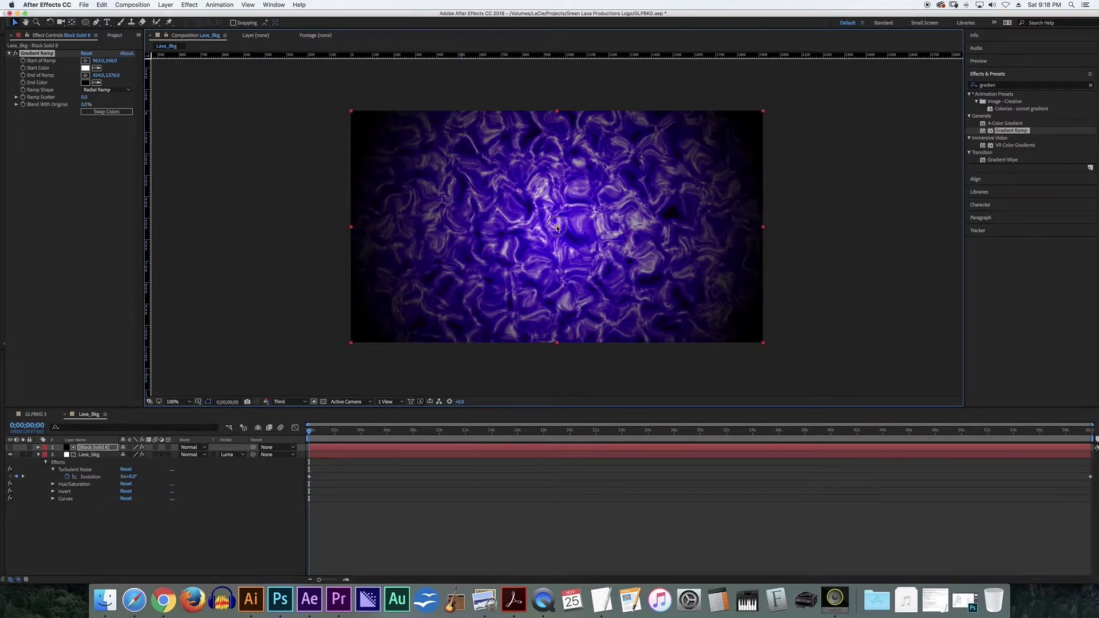
Change the Gradient Ramp end colour to dark grey 242424 and preview the lava later in time.
click(85, 83)
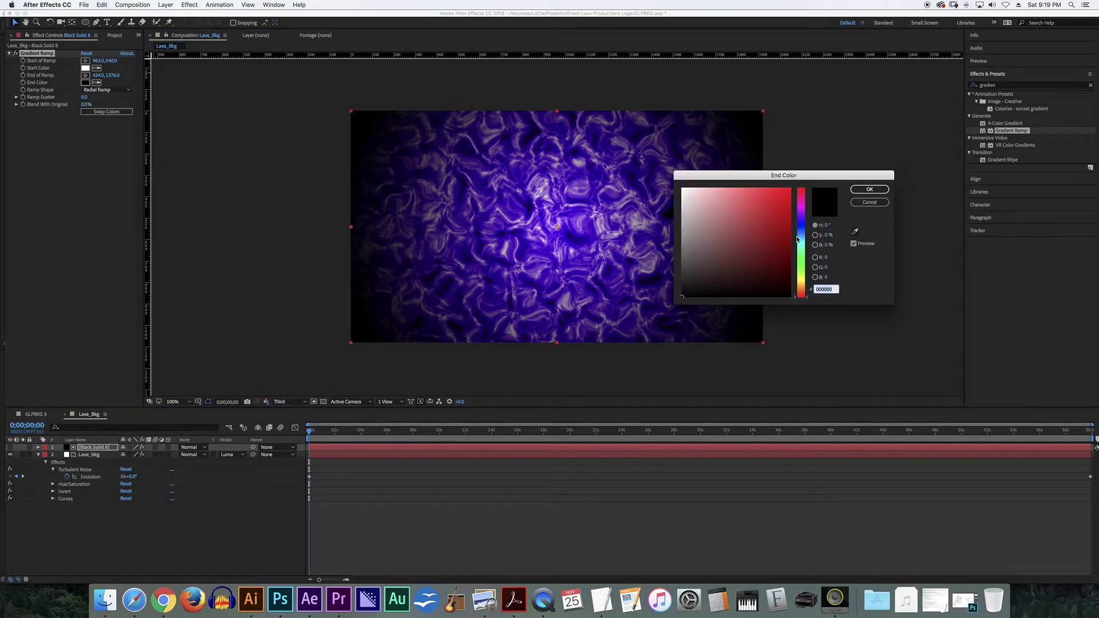
mouse_move(684, 296)
mouse_down()
mouse_move(677, 283)
mouse_move(644, 281)
mouse_up()
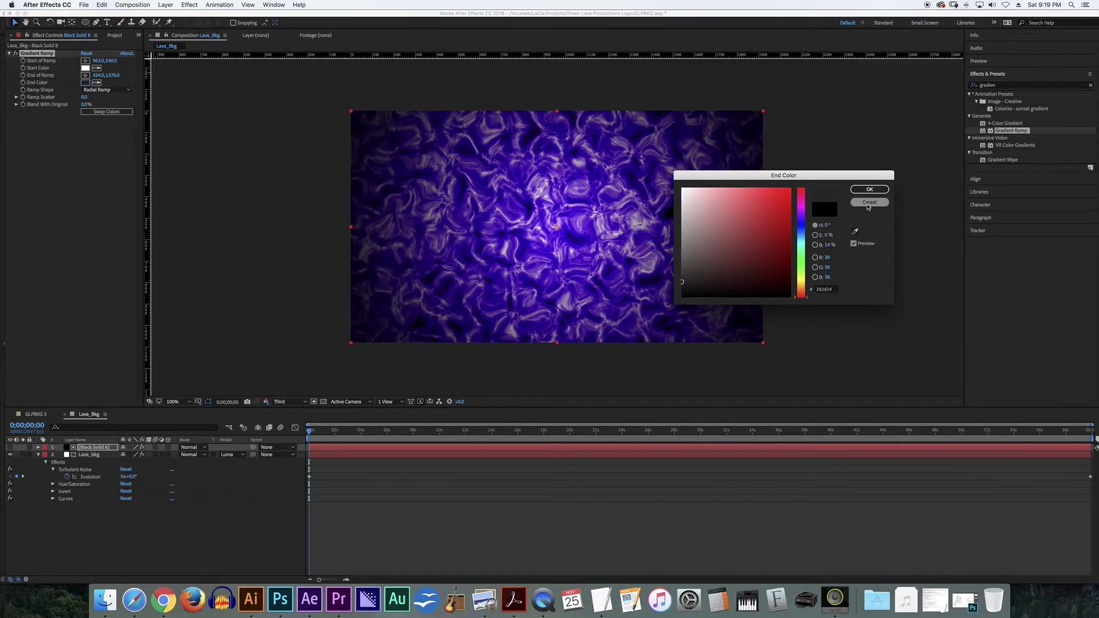
click(869, 190)
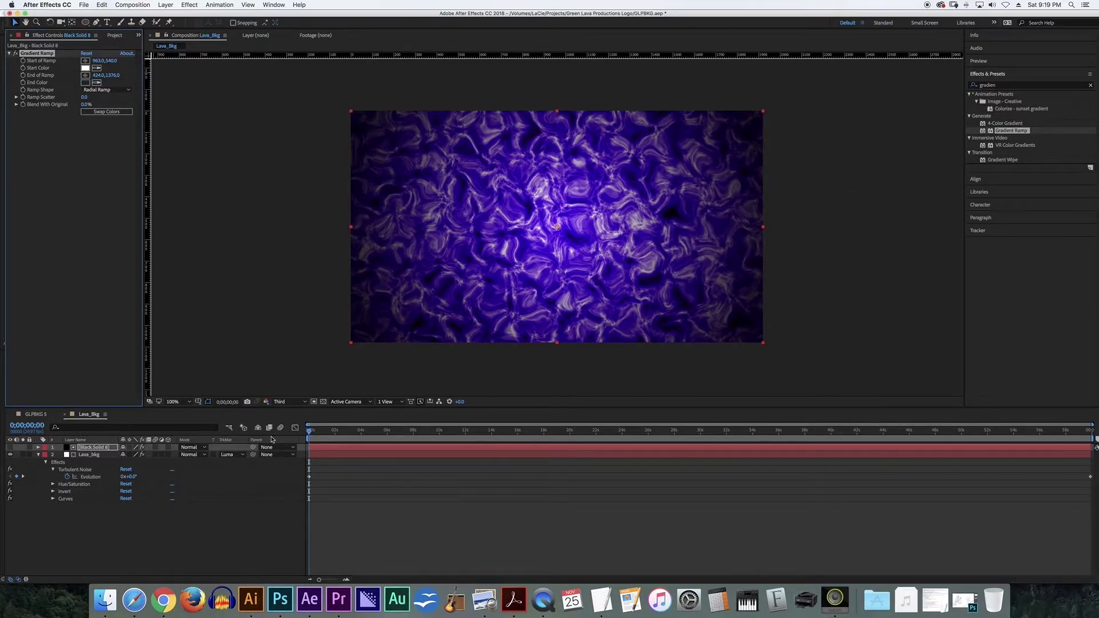
drag(317, 436, 276, 456)
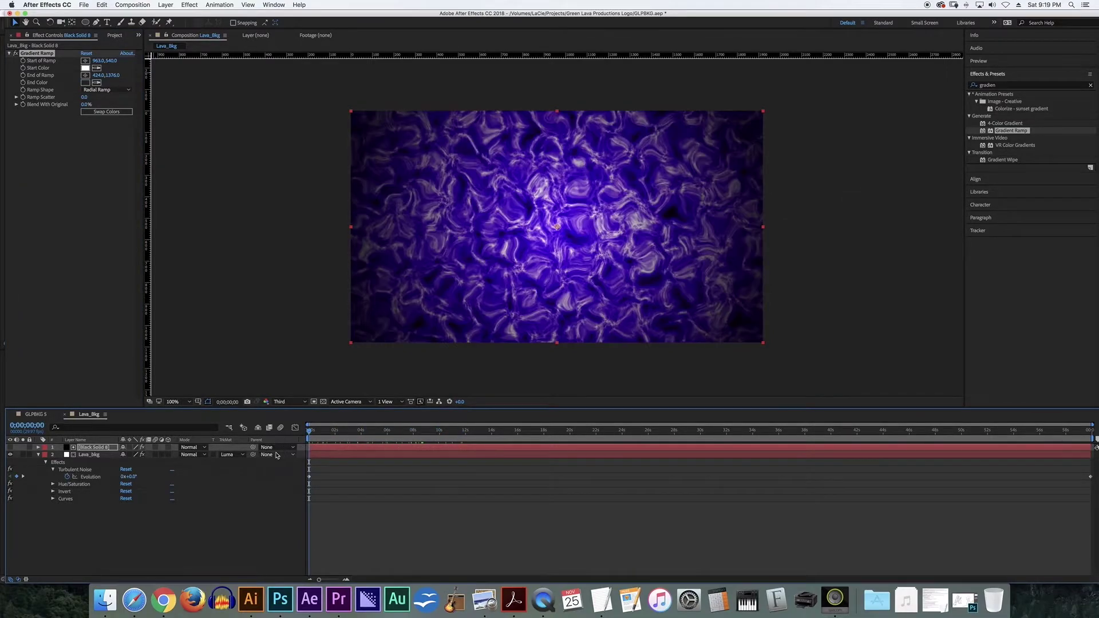
click(94, 447)
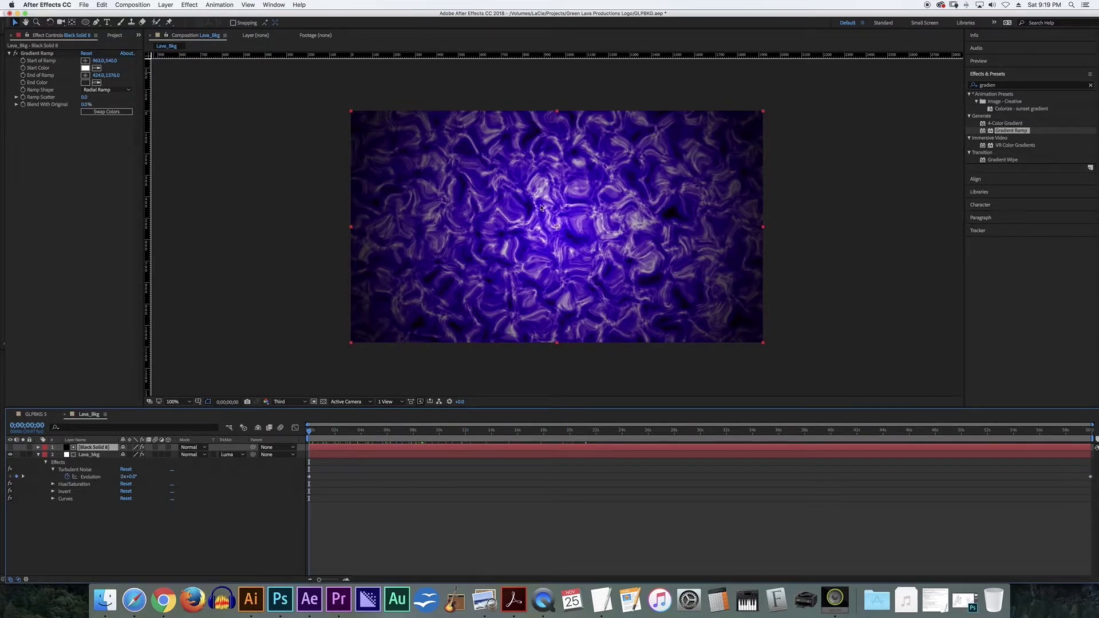
click(89, 454)
Start a new solid layer and give it a saturated magenta colour.
click(165, 4)
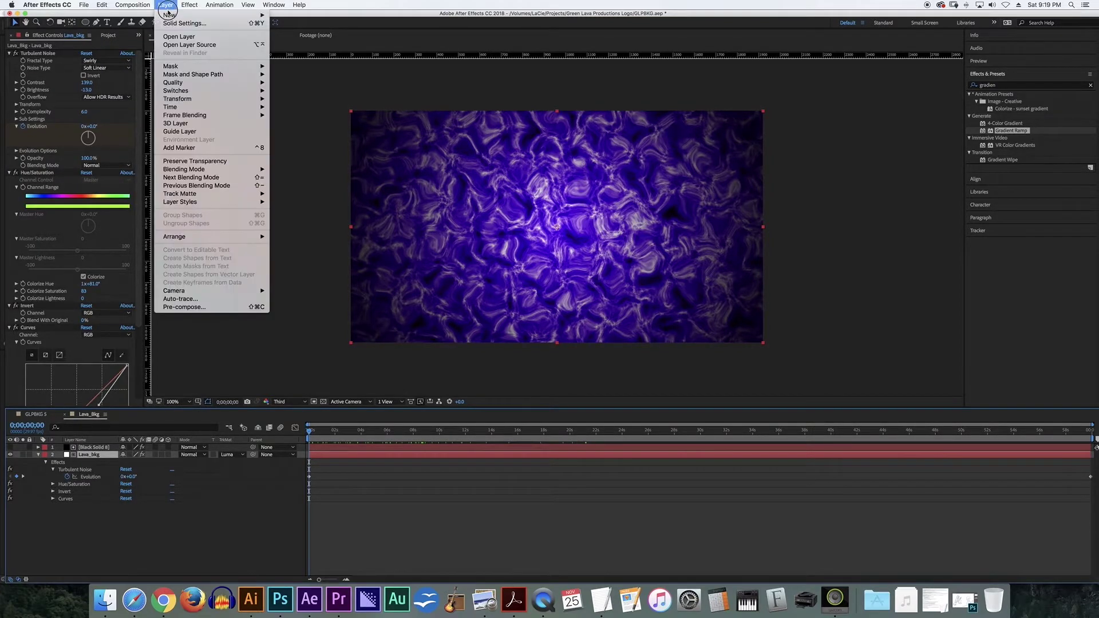
click(80, 448)
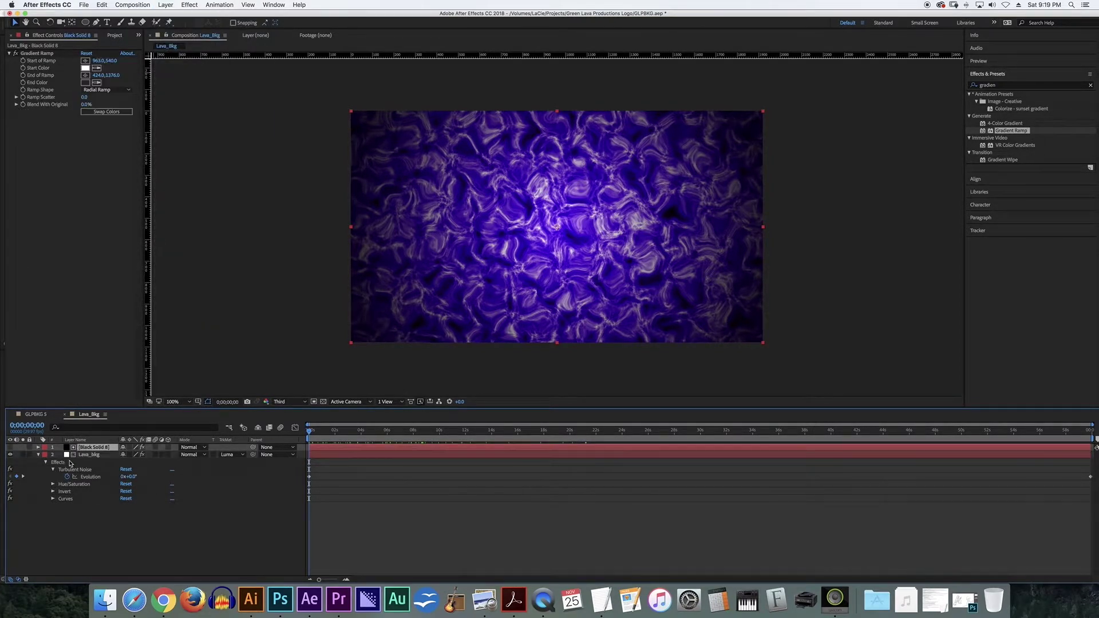
click(165, 4)
mouse_move(172, 16)
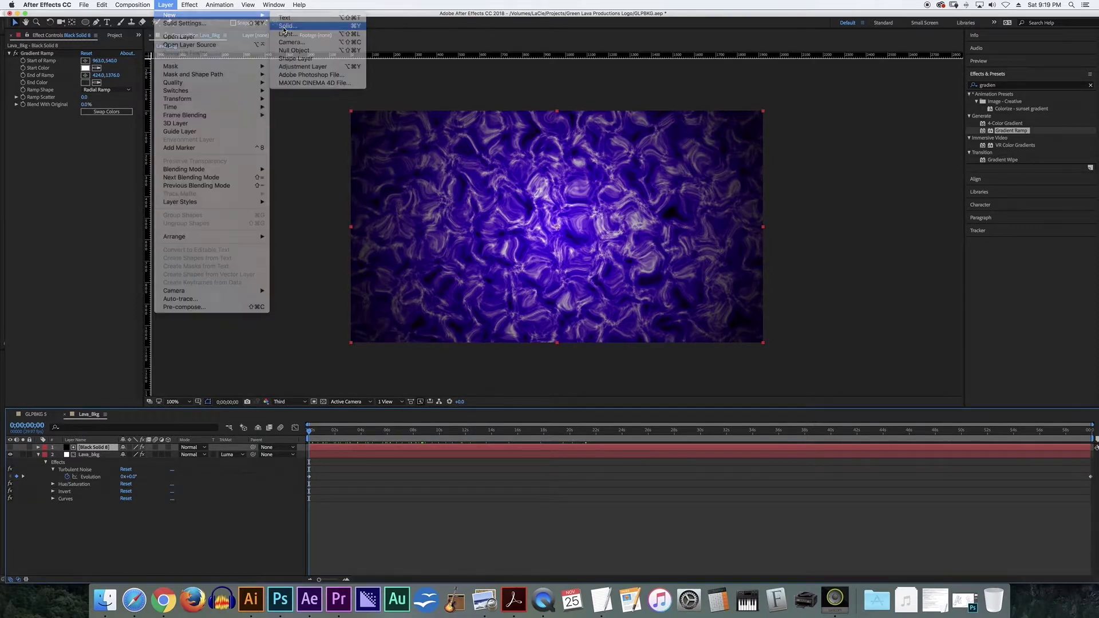
click(292, 26)
click(596, 322)
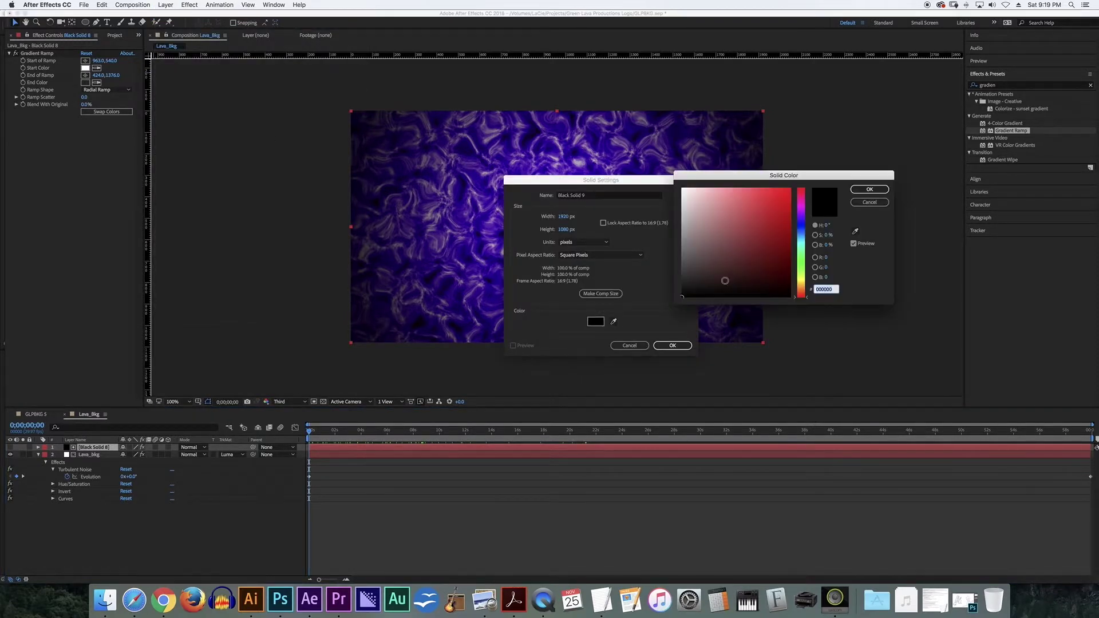
click(805, 225)
drag(805, 225, 802, 209)
click(772, 189)
click(870, 189)
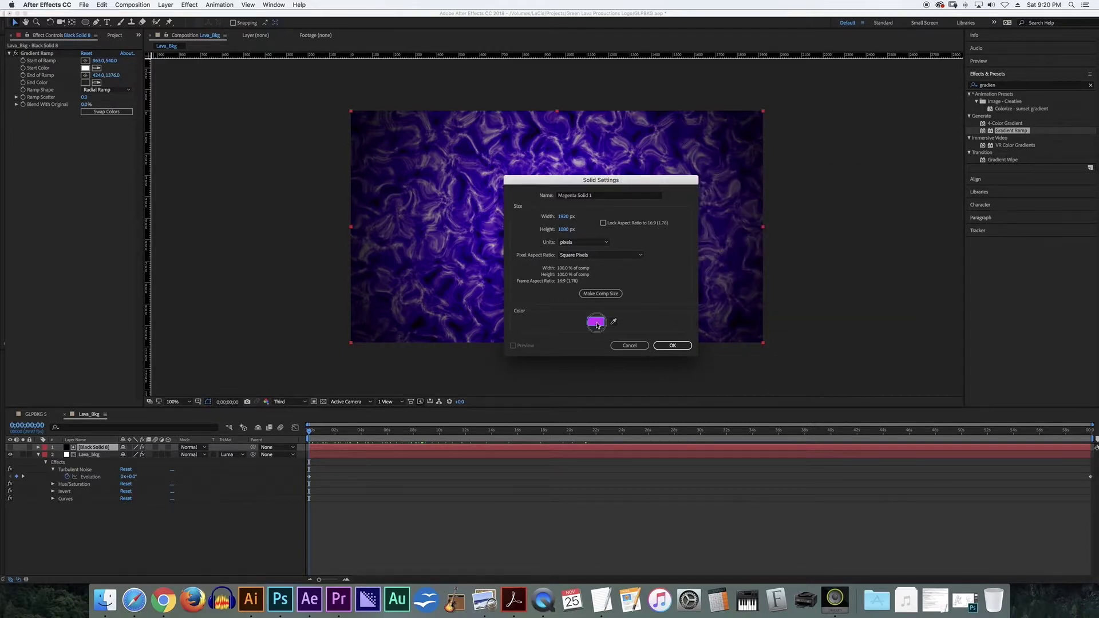
Change the solid's colour to medium purple B049FF and create the full-frame layer.
click(596, 322)
drag(799, 202, 801, 213)
click(759, 189)
click(870, 190)
click(671, 346)
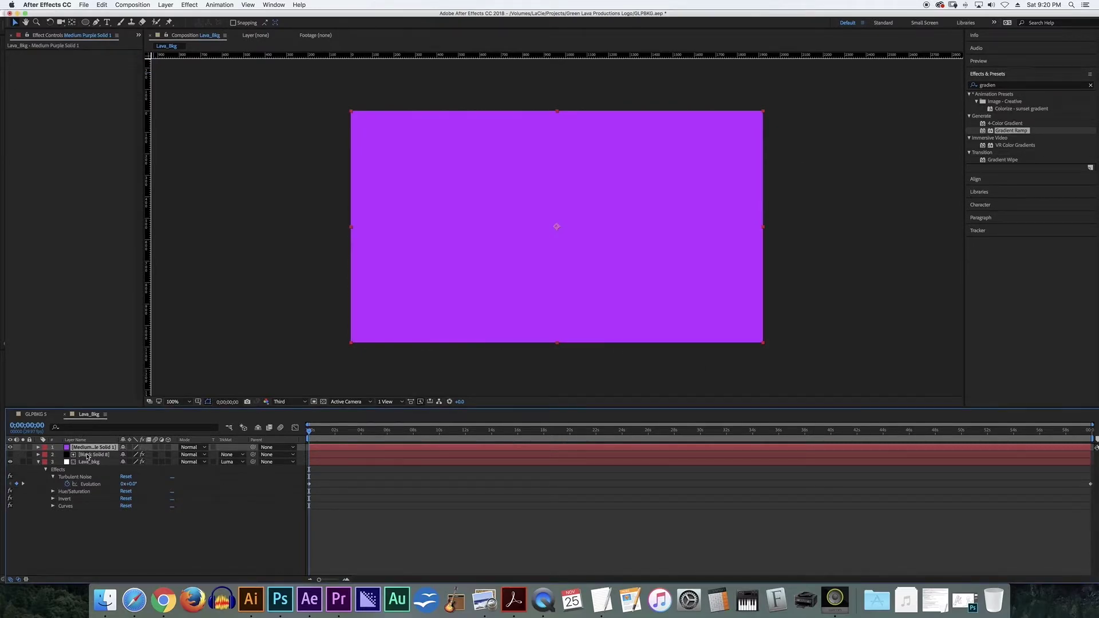
Draw a centred elliptical mask on the purple solid and feather it to 241 pixels.
click(87, 24)
drag(360, 134, 765, 324)
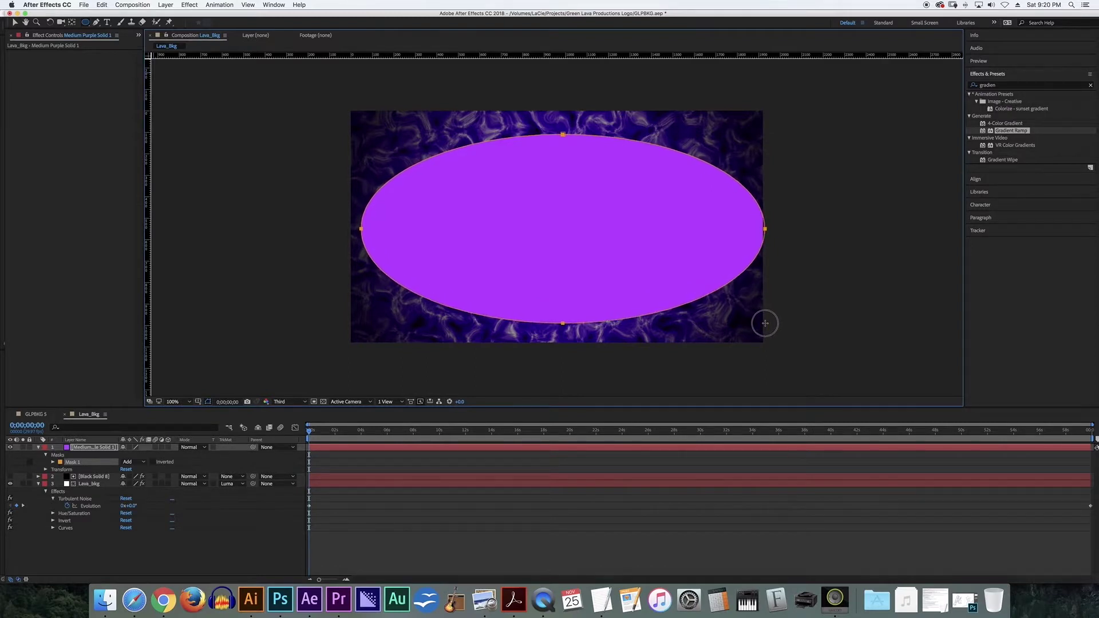
click(15, 23)
drag(362, 229, 353, 229)
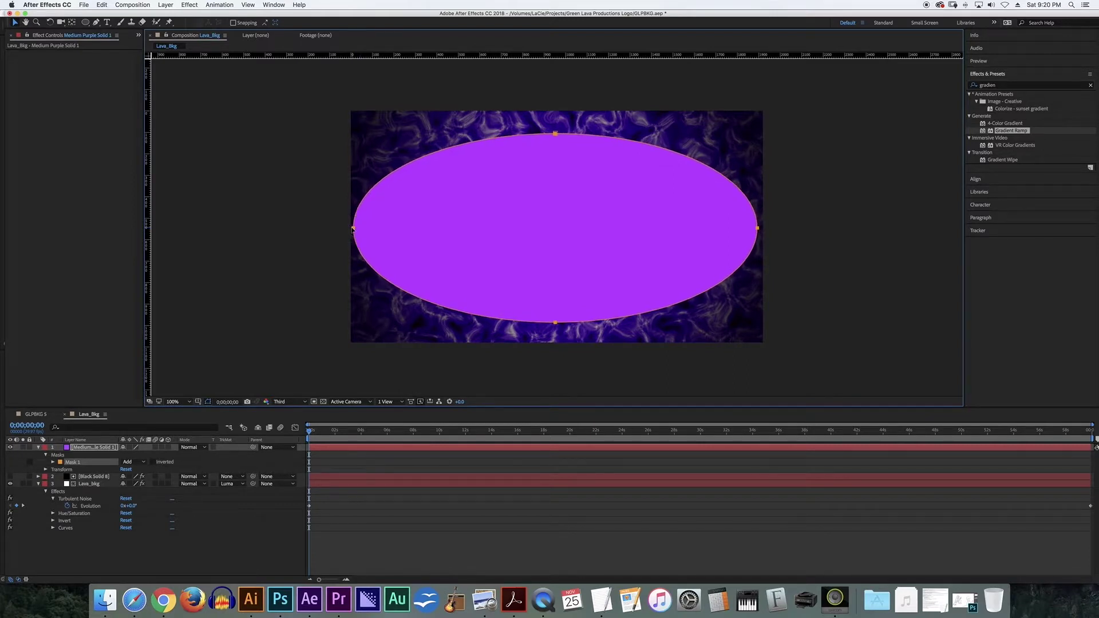
click(53, 462)
drag(144, 476, 224, 483)
click(106, 441)
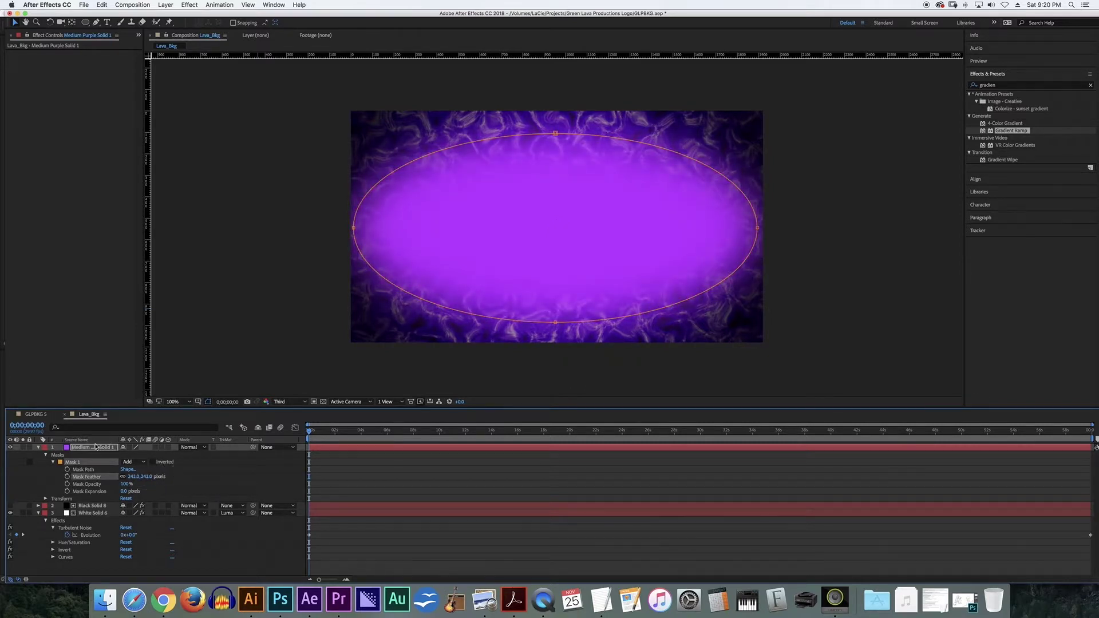
click(193, 448)
Set the purple glow layer's blend mode to Soft Light, then Lighter Color.
click(217, 393)
click(192, 447)
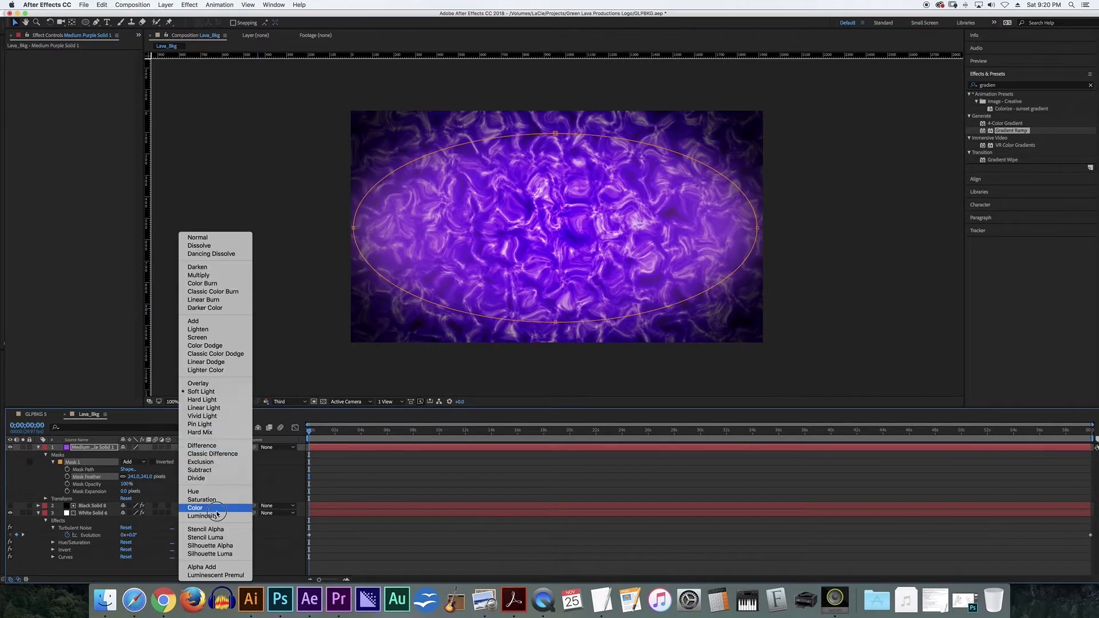
click(216, 370)
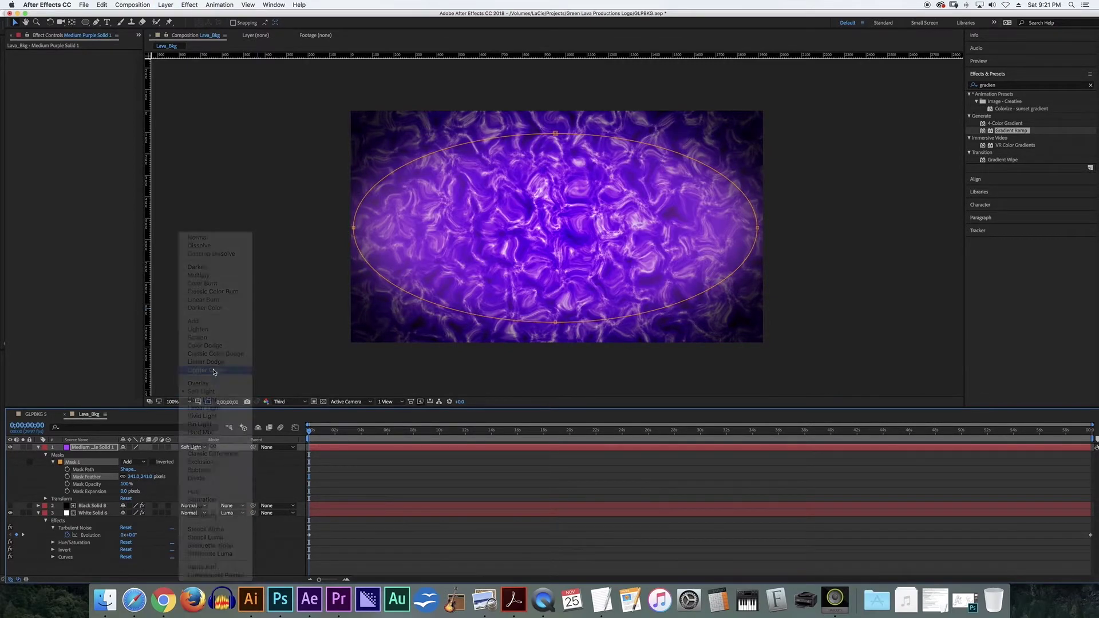
Lower the glow layer's opacity to about 46% and scrub the timeline to check it.
click(71, 447)
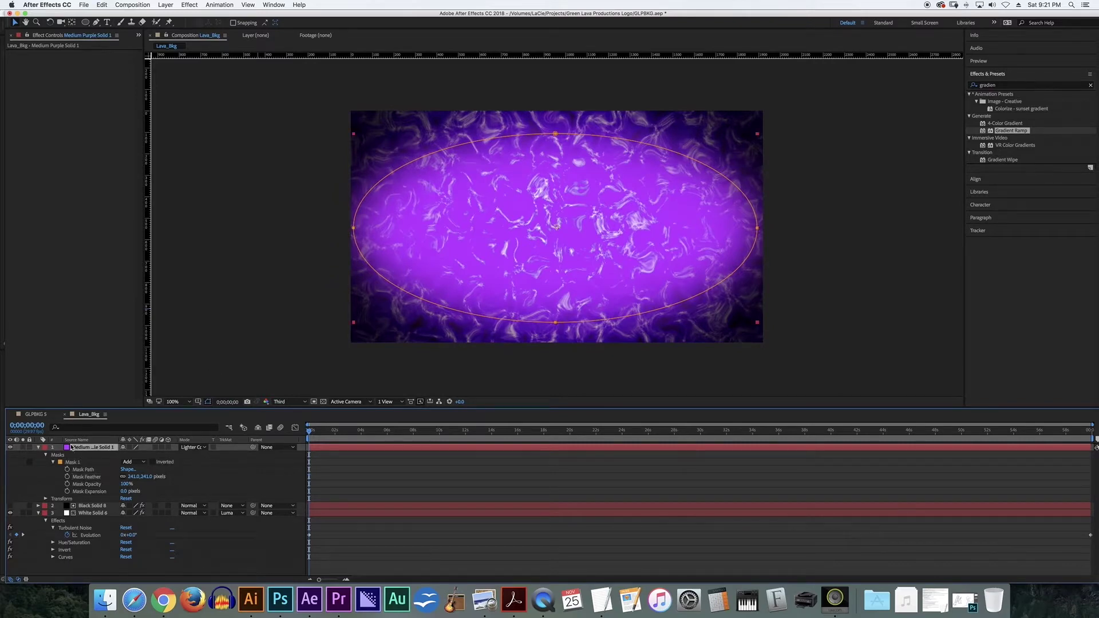
key(t)
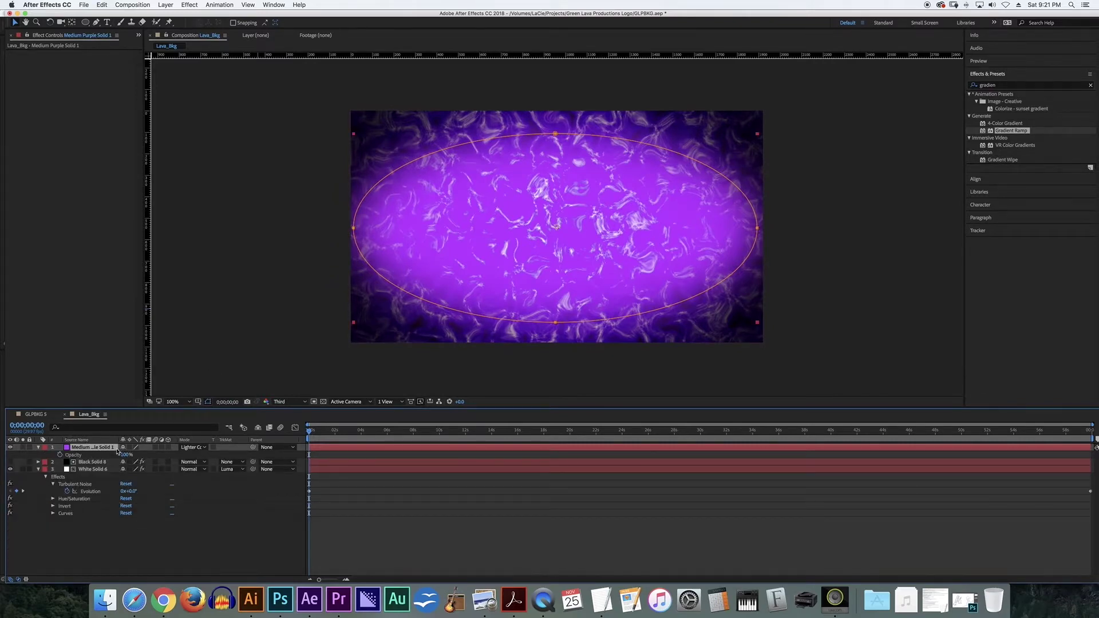
mouse_move(117, 452)
mouse_down()
mouse_move(101, 461)
mouse_move(118, 462)
mouse_up()
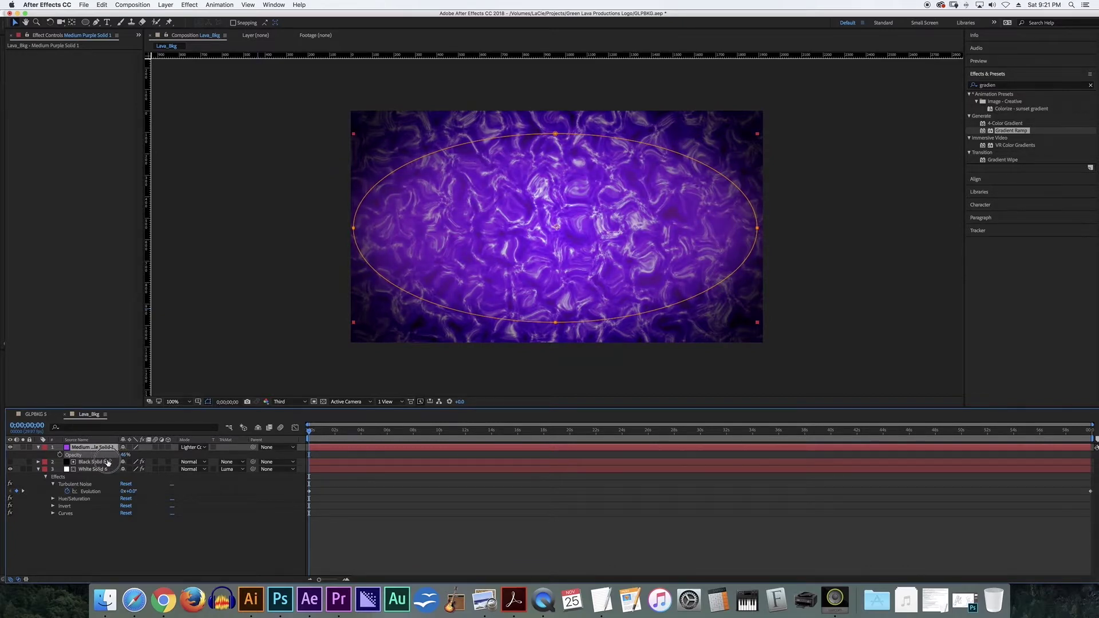
click(289, 286)
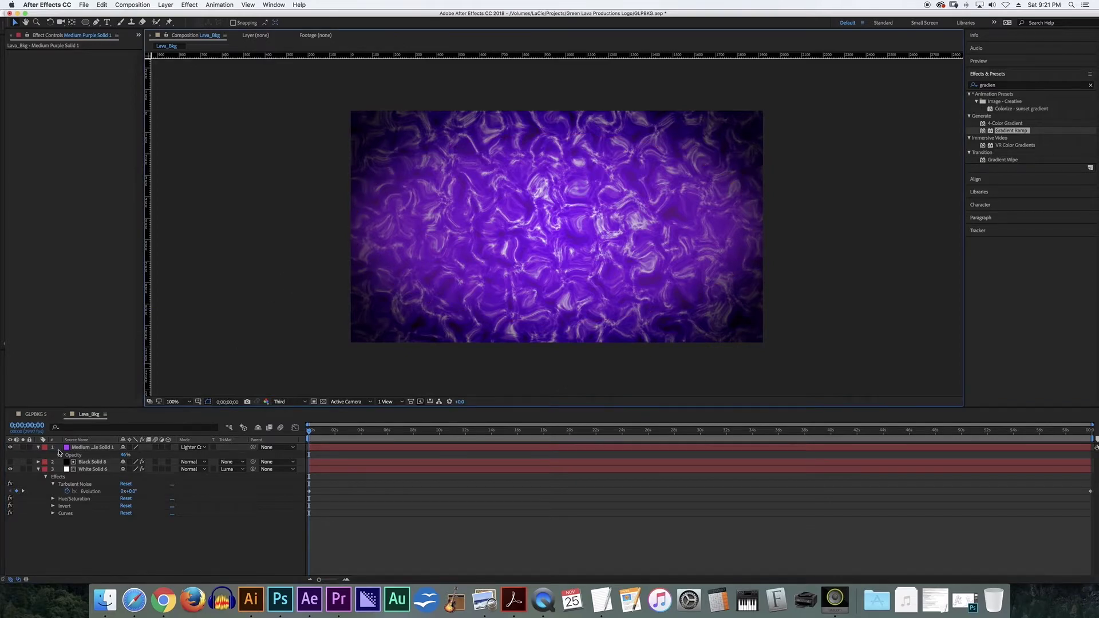
click(89, 449)
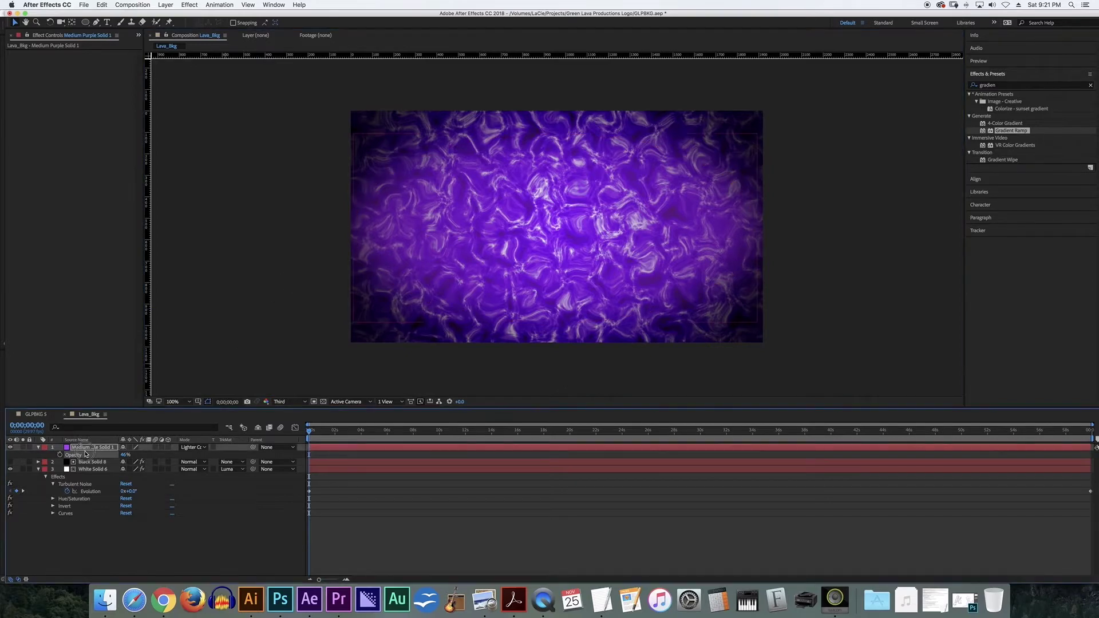
click(276, 323)
drag(369, 427, 283, 444)
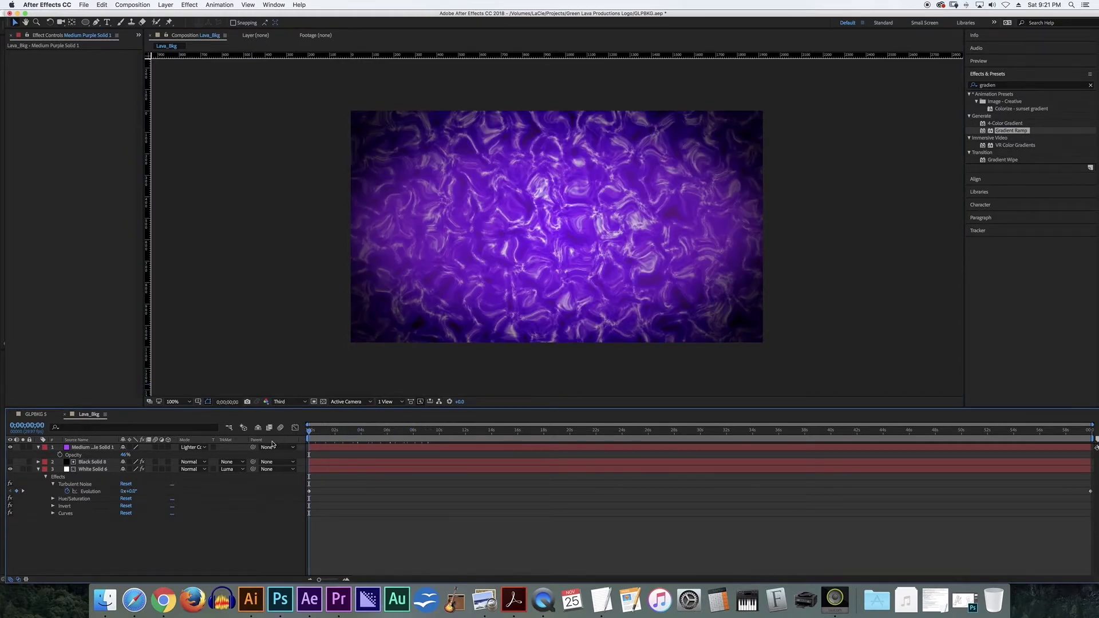
click(81, 449)
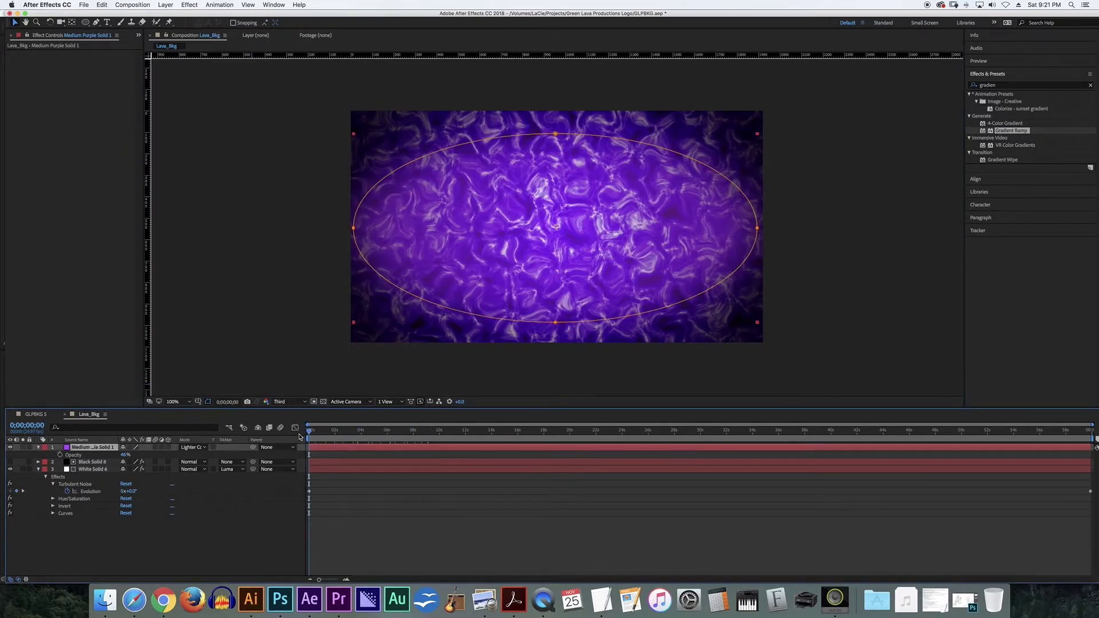
click(251, 246)
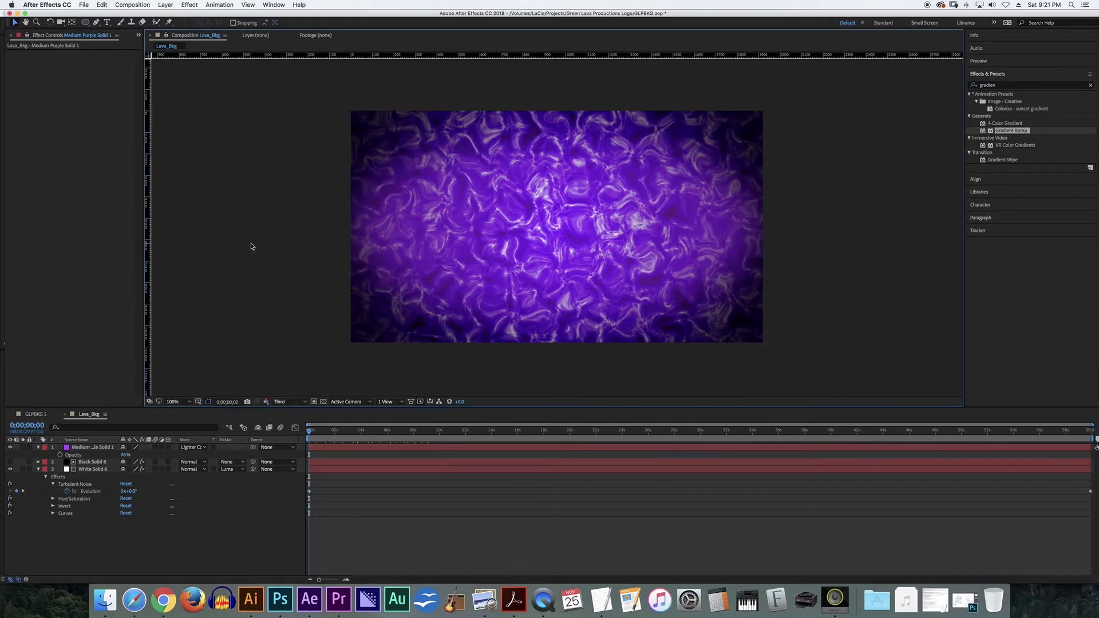
Create a new near-black solid layer, Black Solid 9, on top of the stack.
click(165, 4)
mouse_move(183, 15)
click(288, 27)
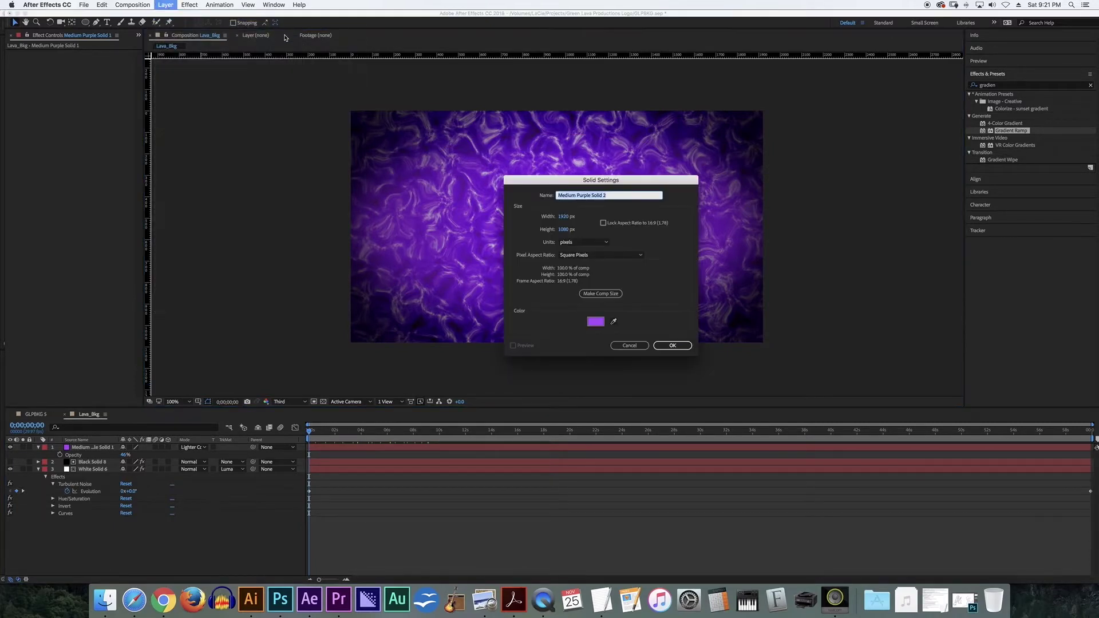
click(596, 321)
drag(710, 276, 674, 295)
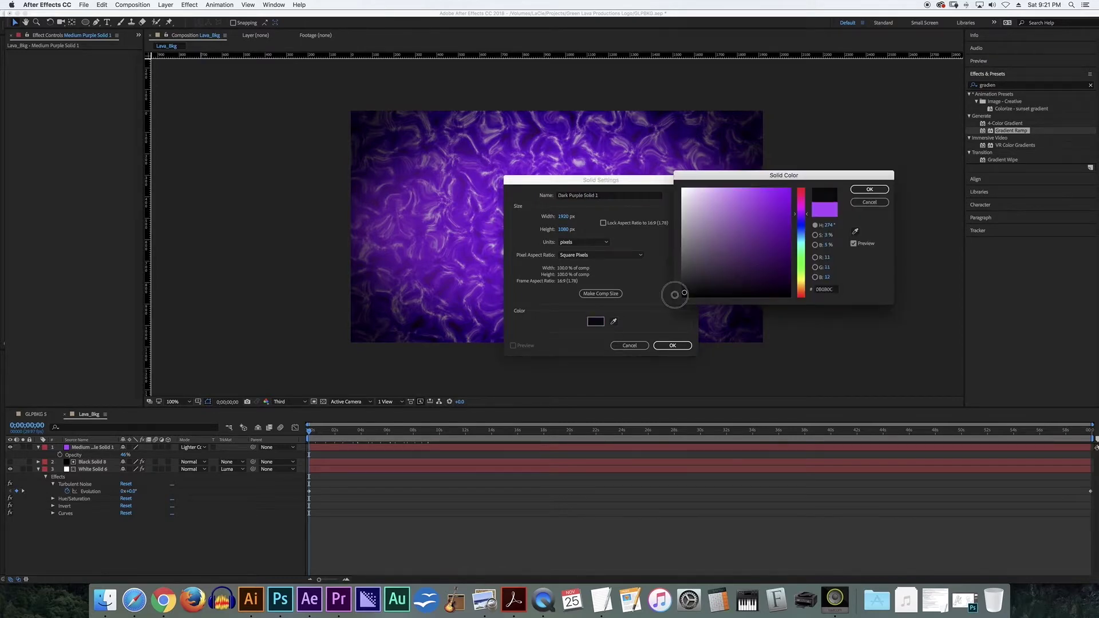
click(870, 189)
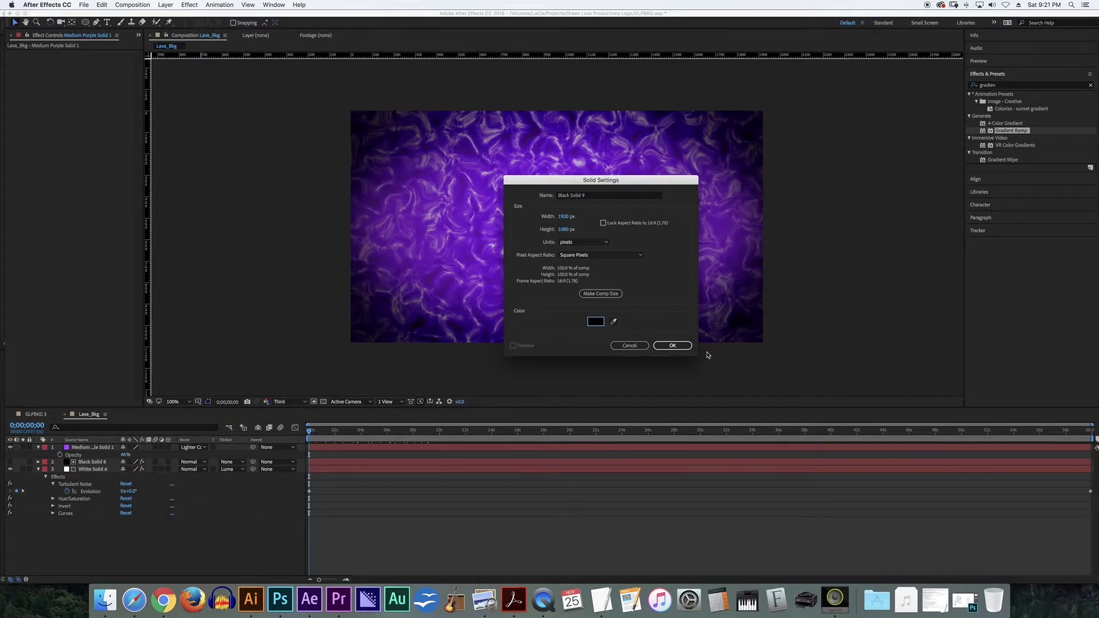
click(673, 345)
Set Black Solid 9's opacity to 55%.
click(85, 447)
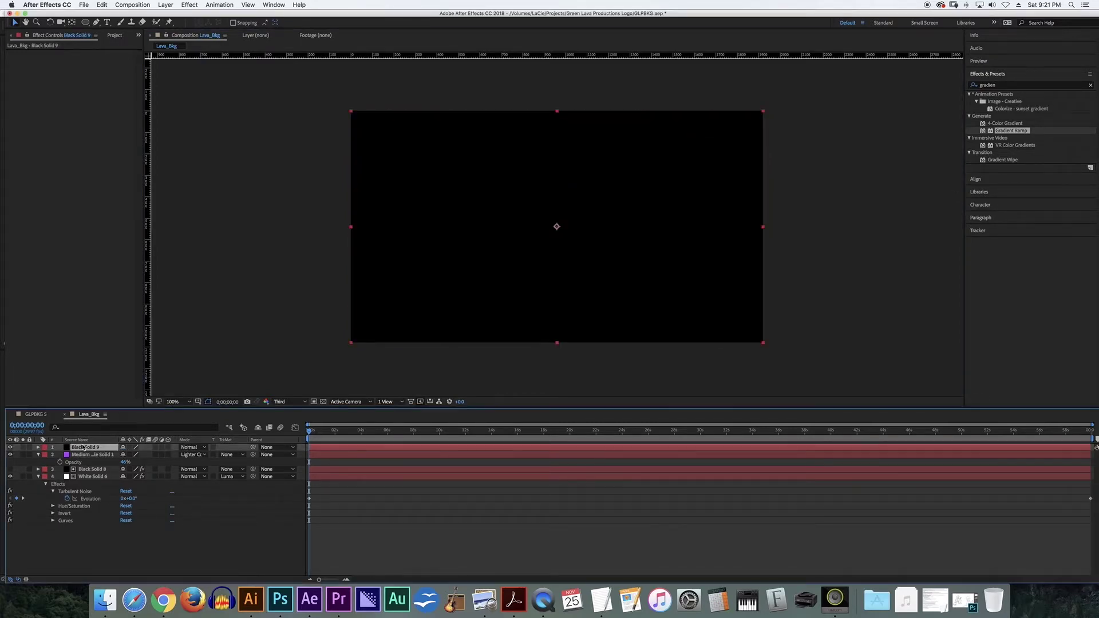
key(t)
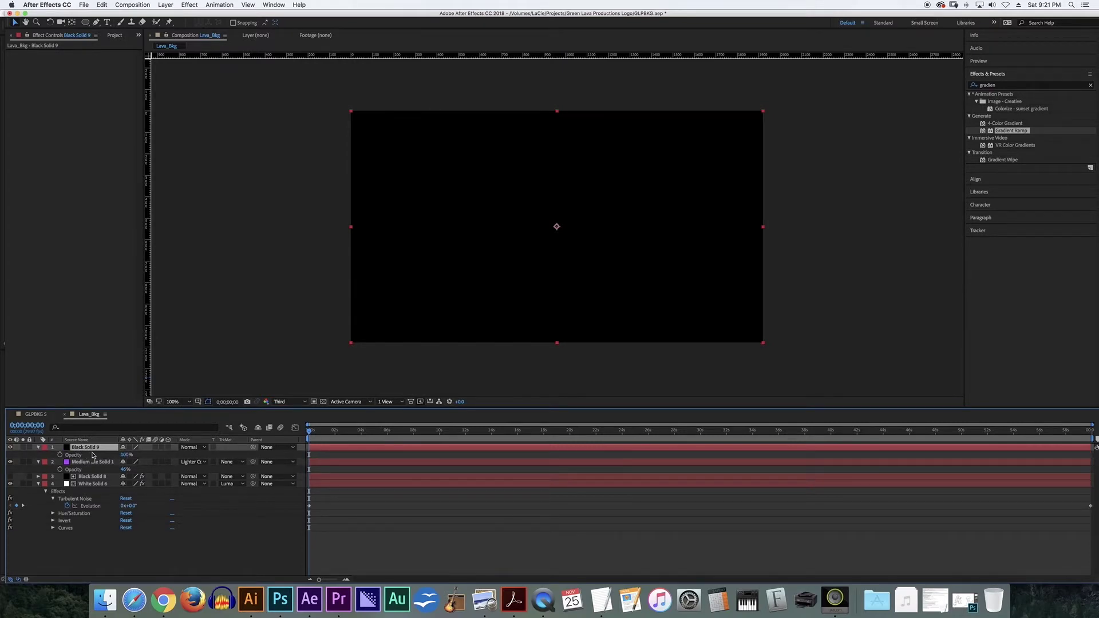
drag(125, 456, 106, 460)
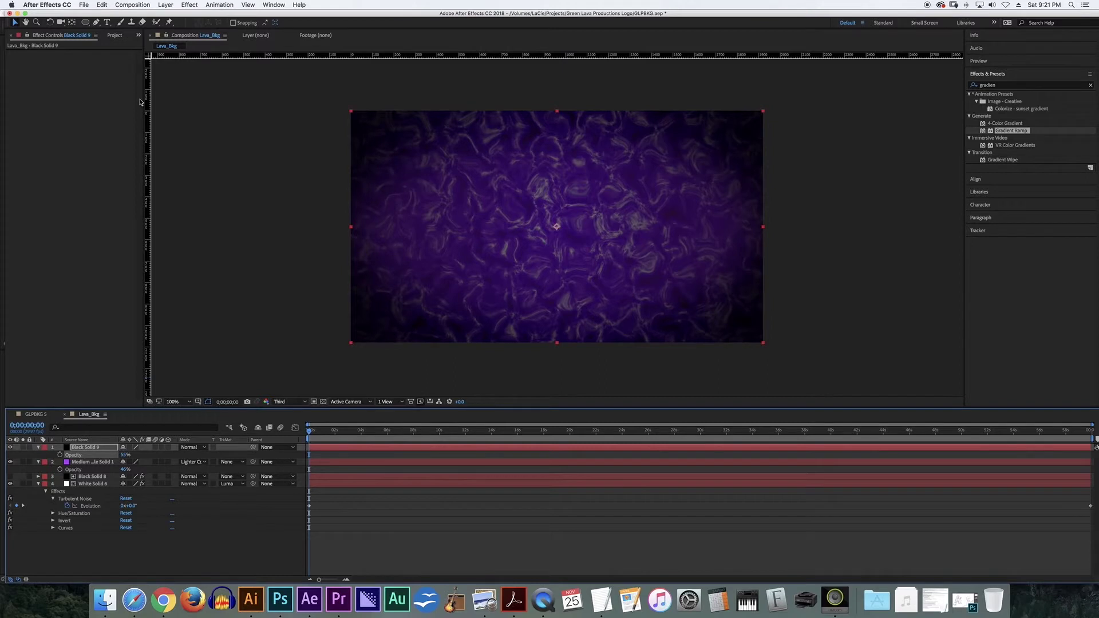
Copy the glow layer's ellipse mask onto Black Solid 9 and invert it to darken only the edges.
click(37, 462)
click(38, 462)
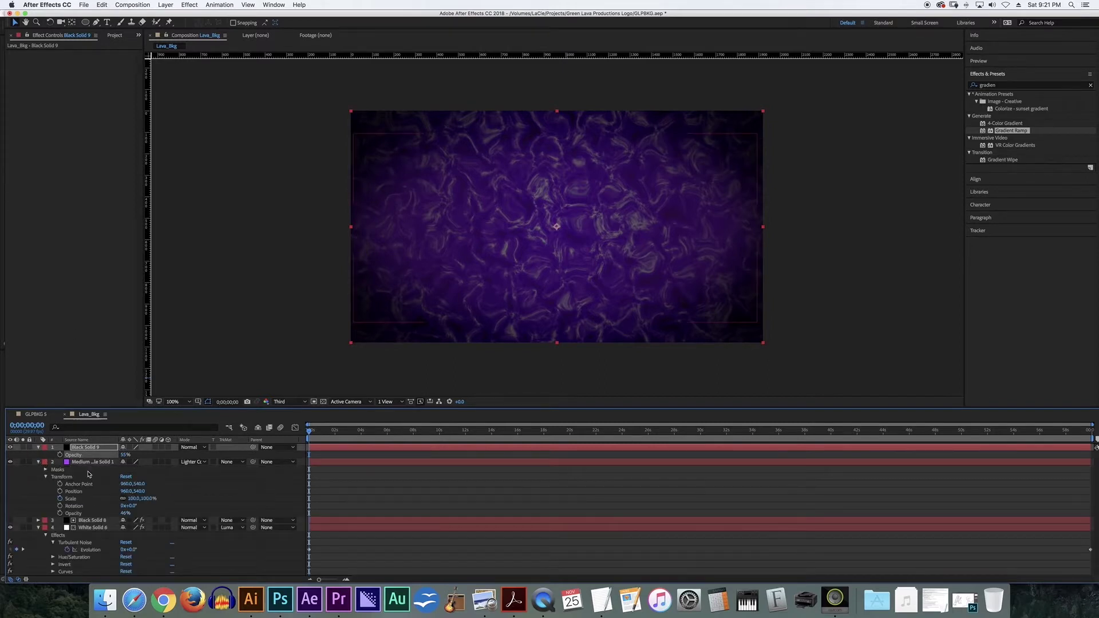
click(58, 470)
key(m)
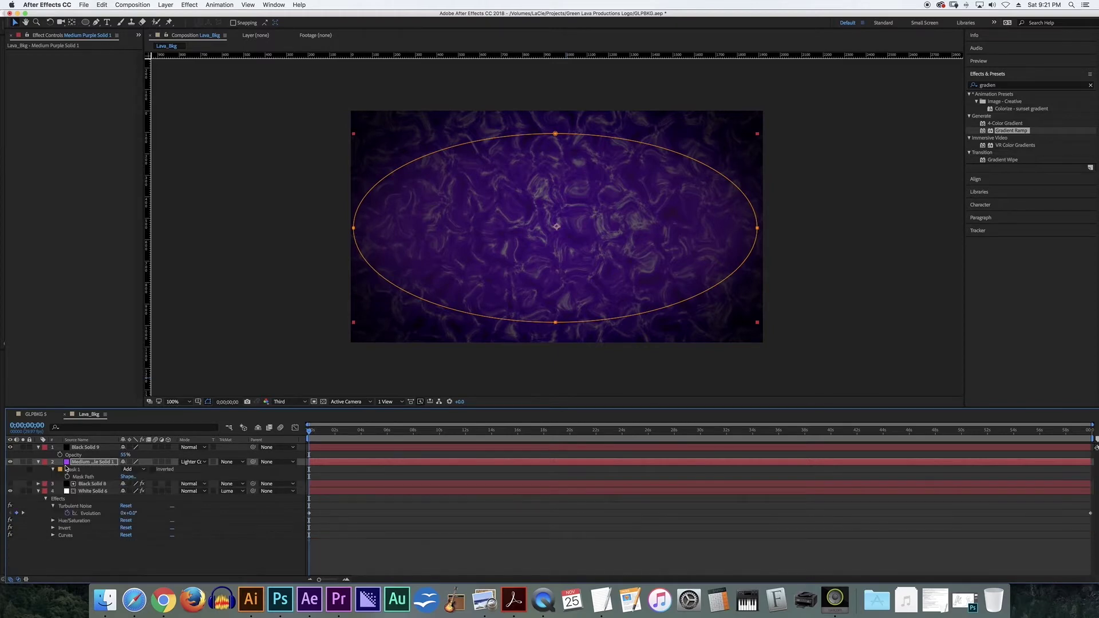
click(67, 470)
click(88, 448)
key(super+v)
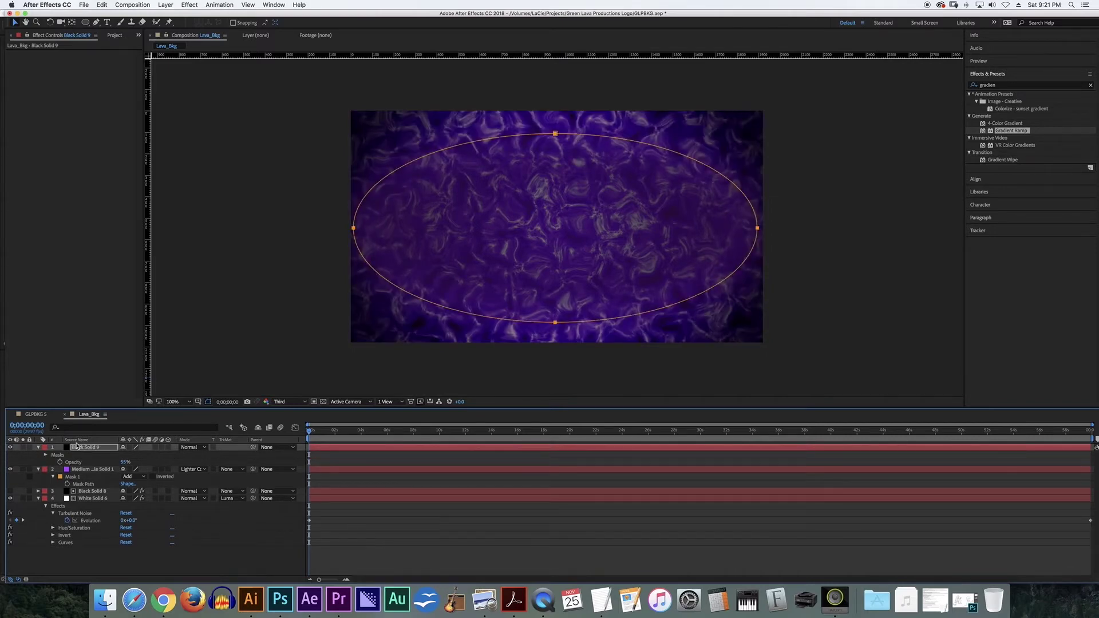
click(47, 456)
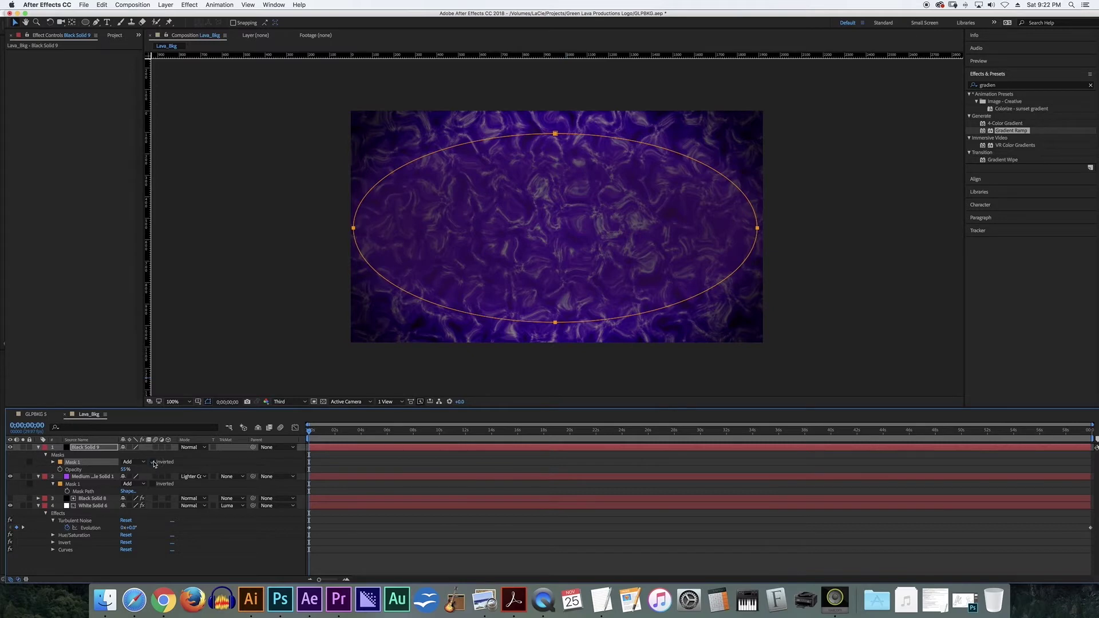
click(153, 463)
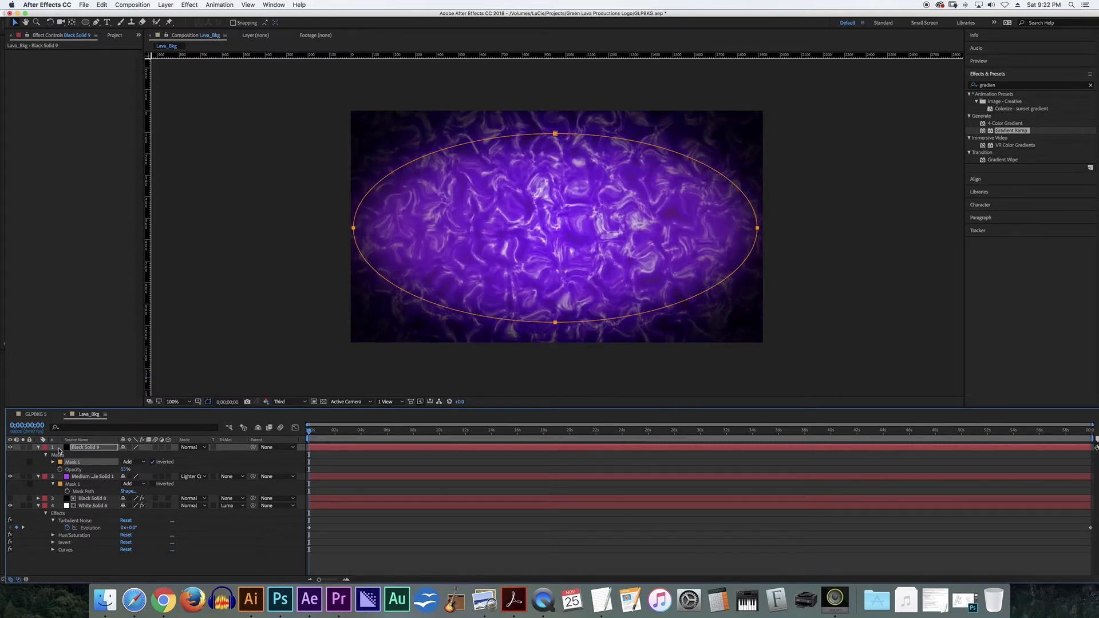
click(91, 448)
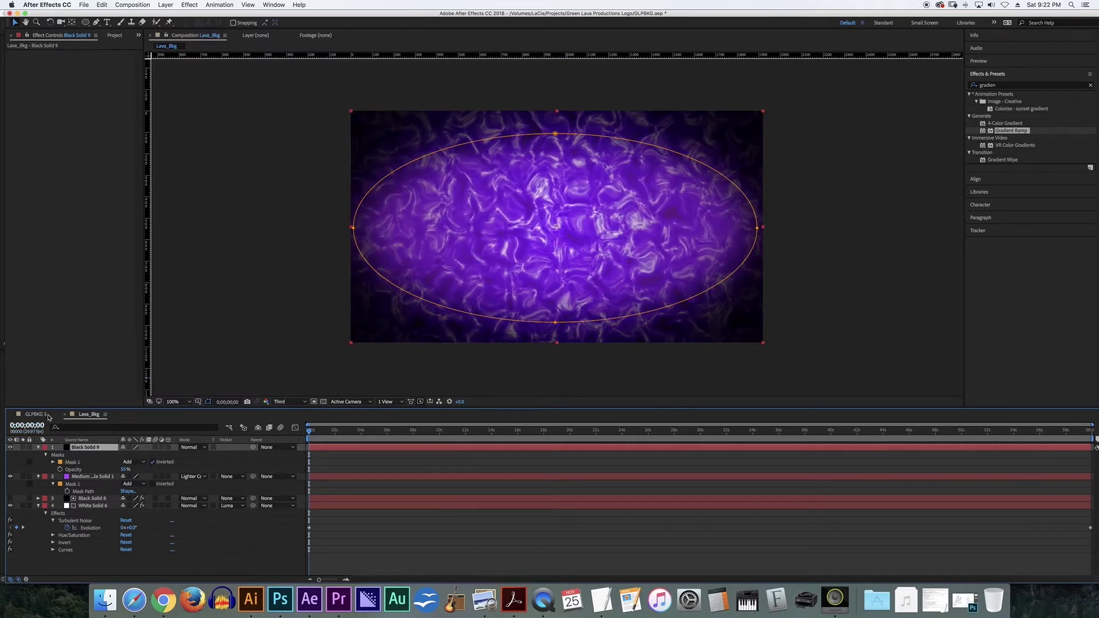
click(272, 299)
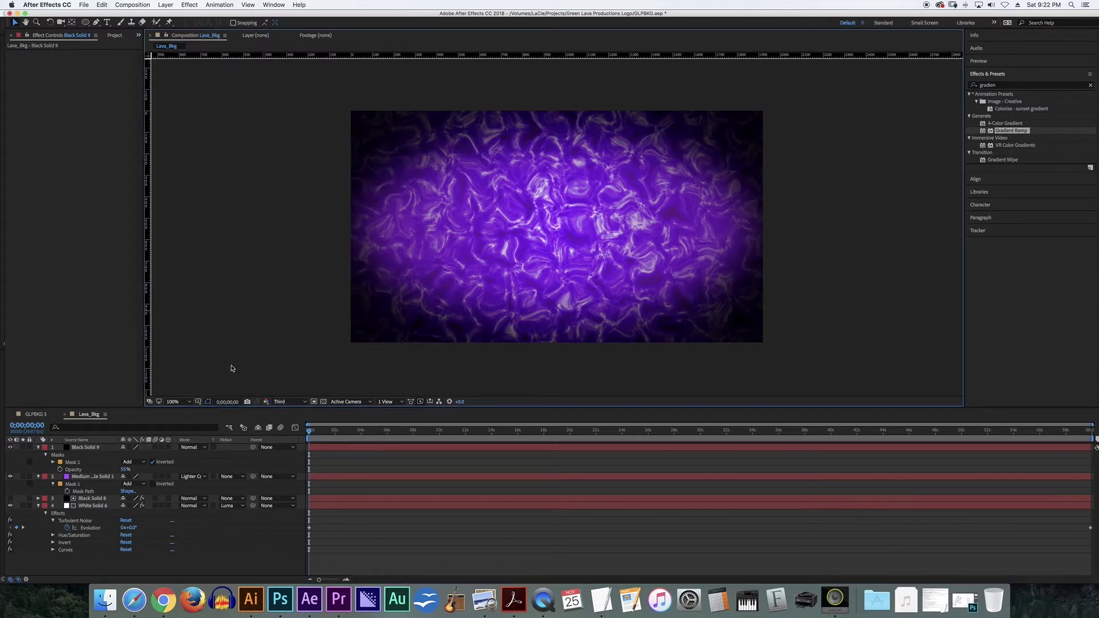
Lower the purple glow layer's opacity to 26% and play a preview.
click(92, 477)
key(t)
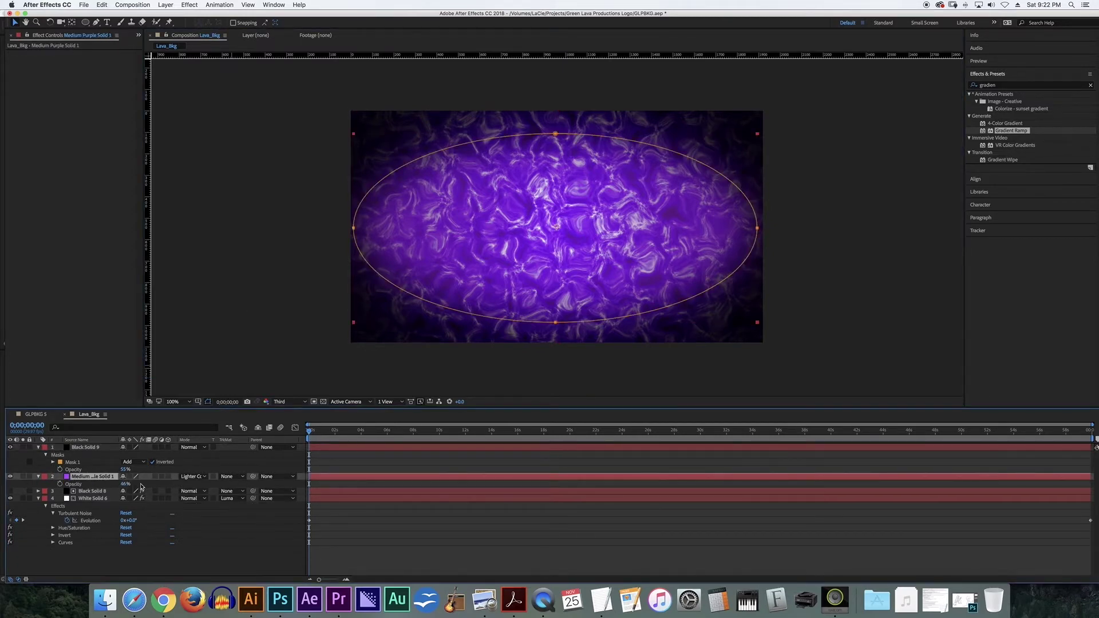
drag(125, 484, 110, 488)
click(316, 366)
drag(310, 431, 417, 434)
key(space)
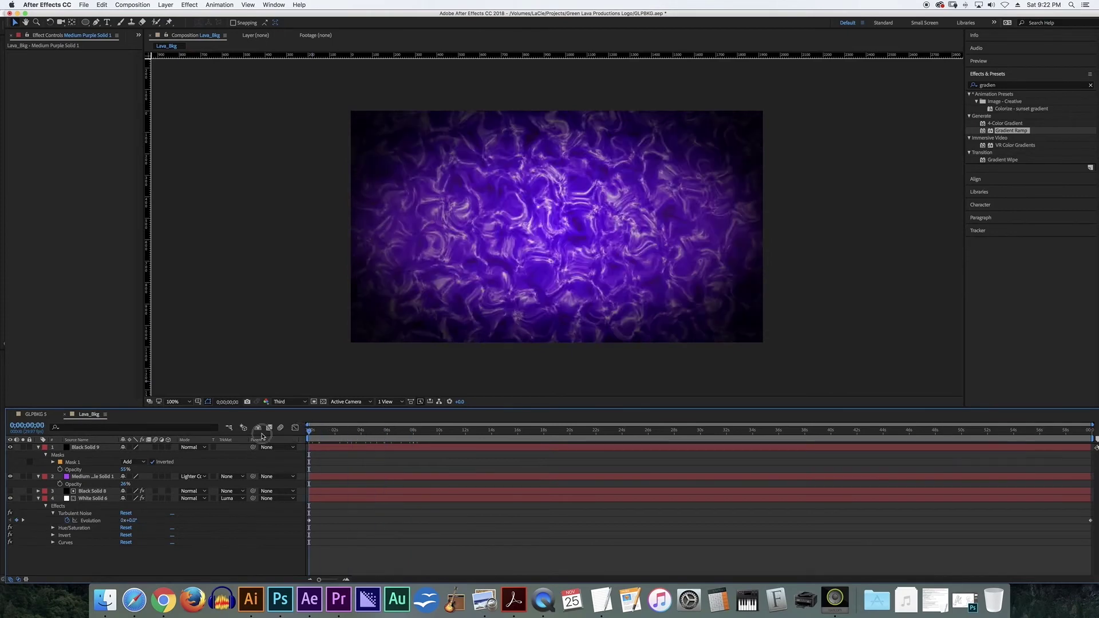